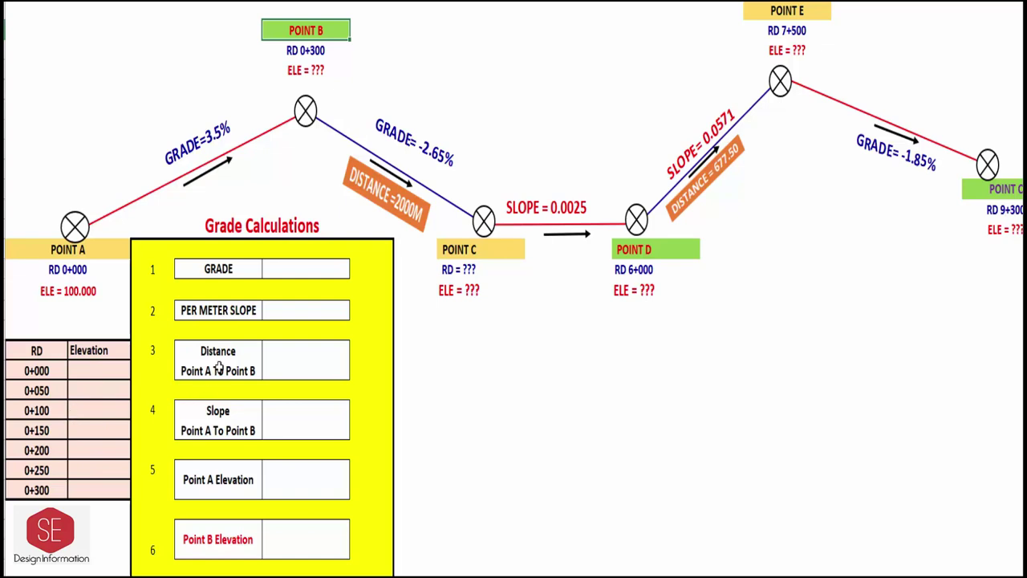
# Review the six entries of the Grade Calculations panel, from GRADE to Point B Elevation
pyautogui.click(224, 266)
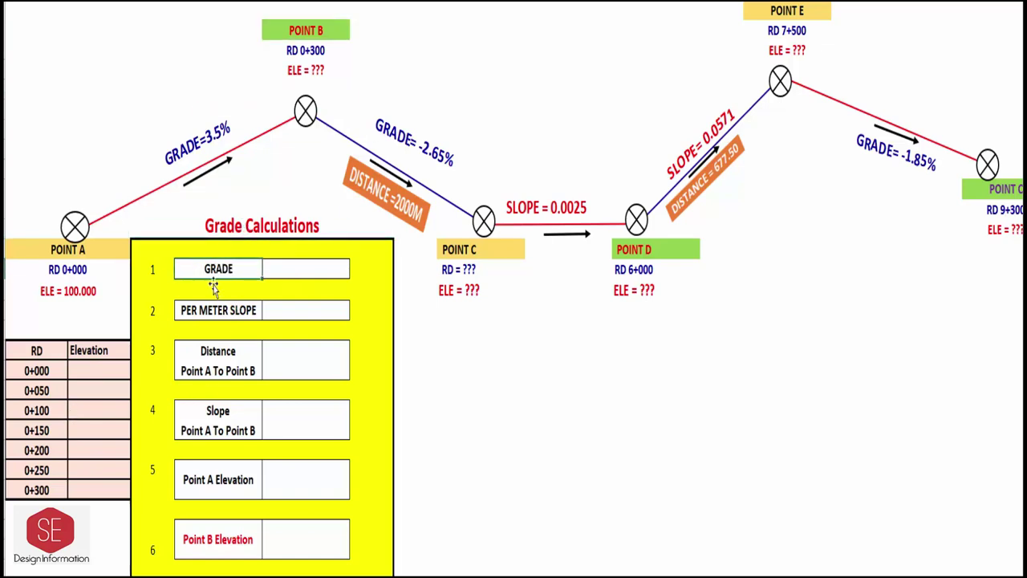
pyautogui.click(225, 312)
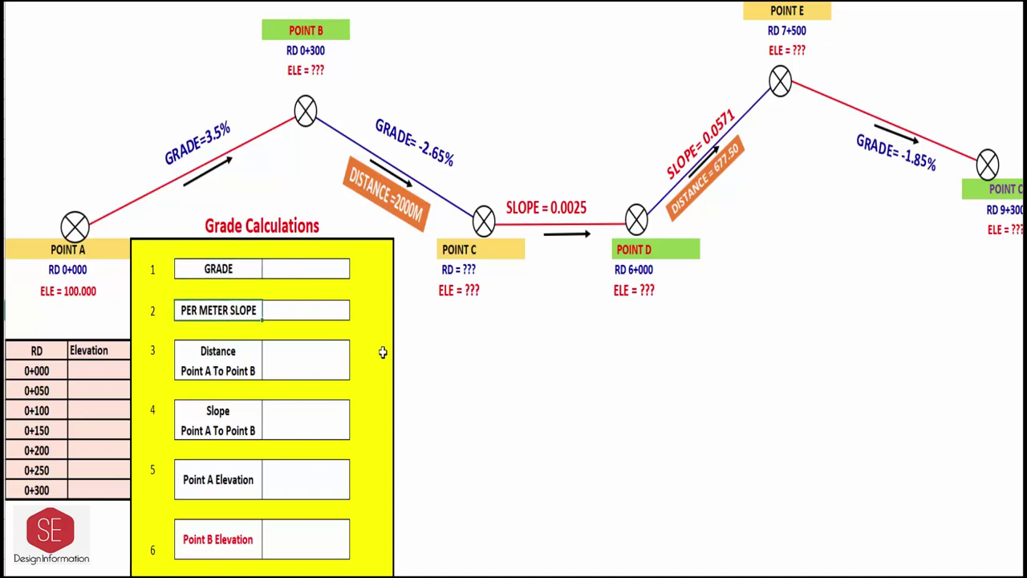
pyautogui.click(246, 357)
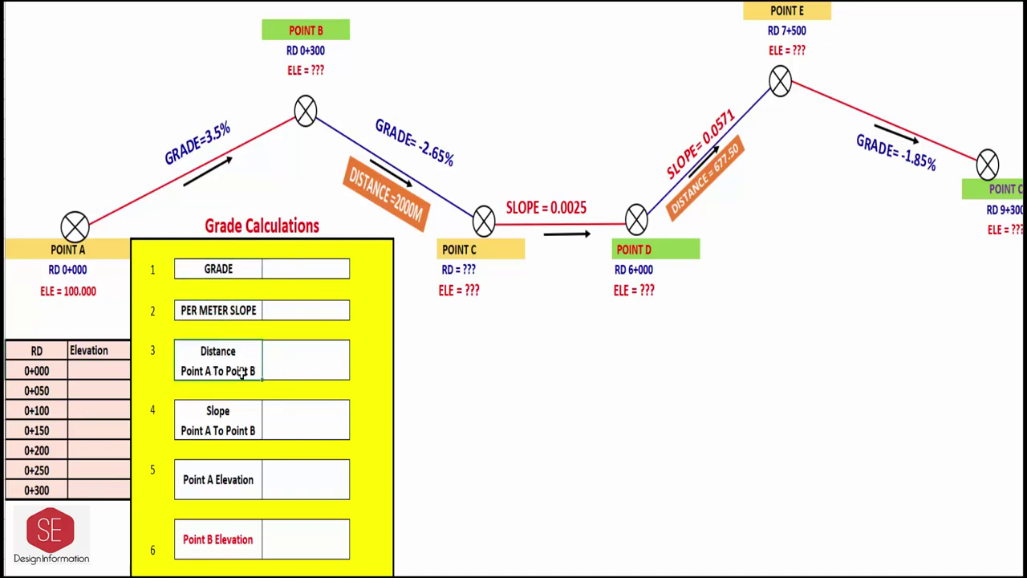
pyautogui.click(239, 419)
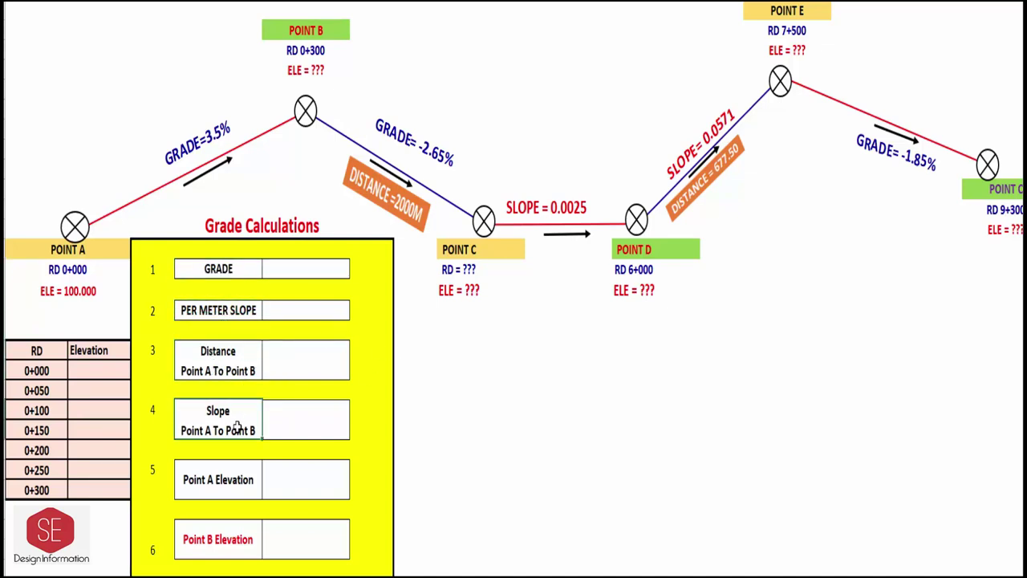
pyautogui.click(232, 485)
pyautogui.click(227, 540)
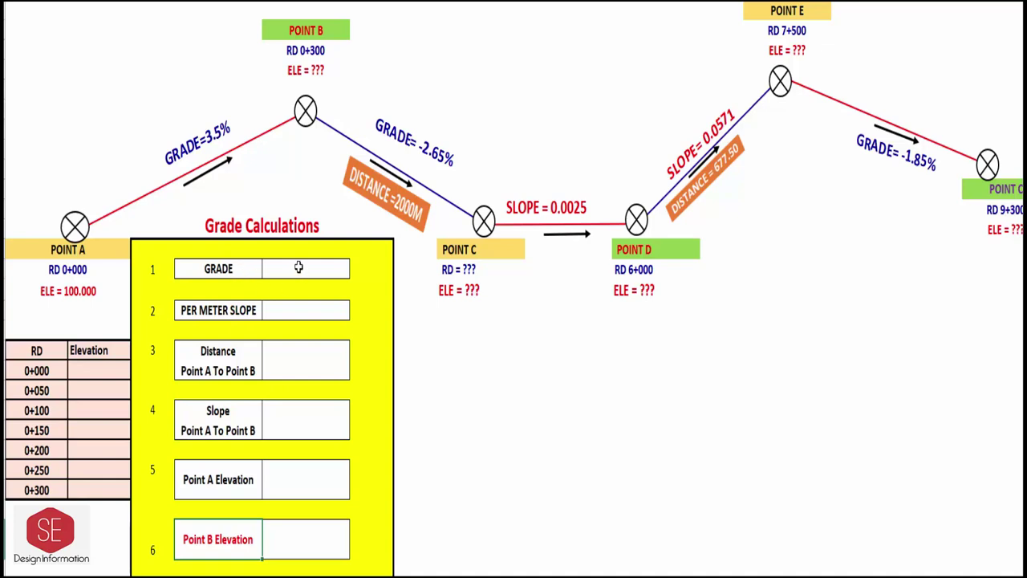
# Enter a 3.50% A-to-B grade in the GRADE value cell
pyautogui.click(300, 270)
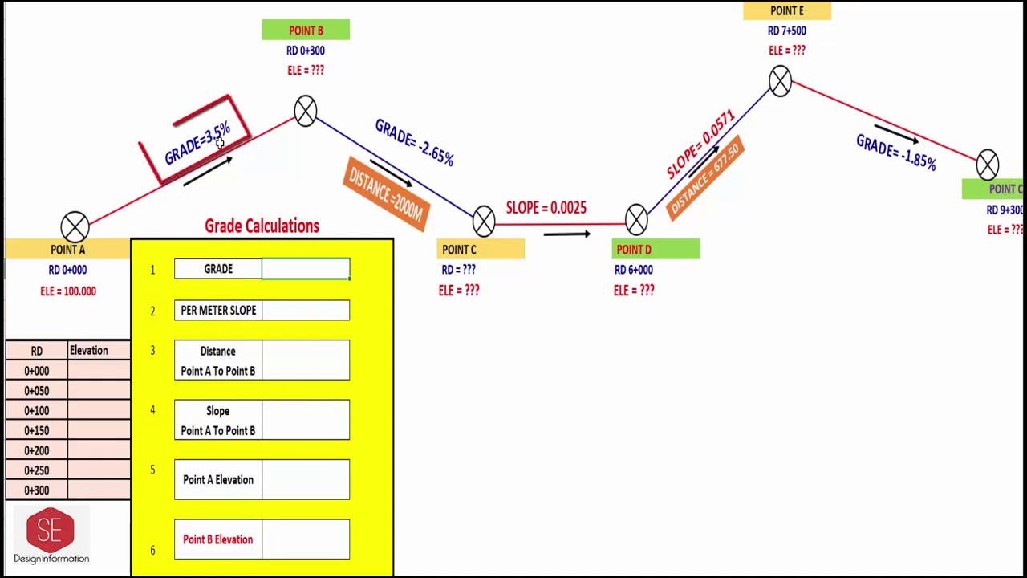
pyautogui.write('3')
pyautogui.write('.5')
pyautogui.press('Return')
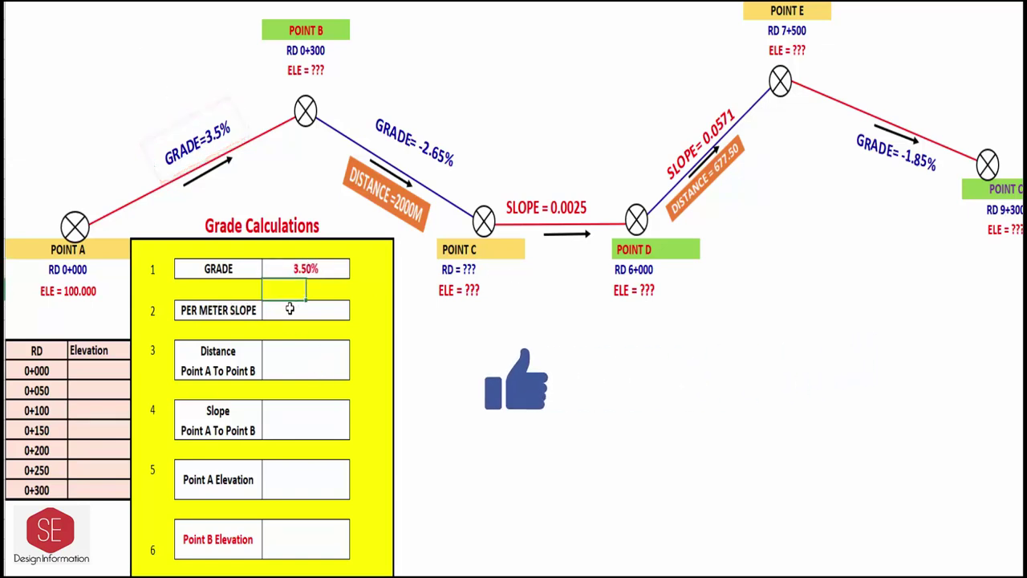
# Enter 0.035 (3.5 divided by 100) as the per-meter slope
pyautogui.click(321, 309)
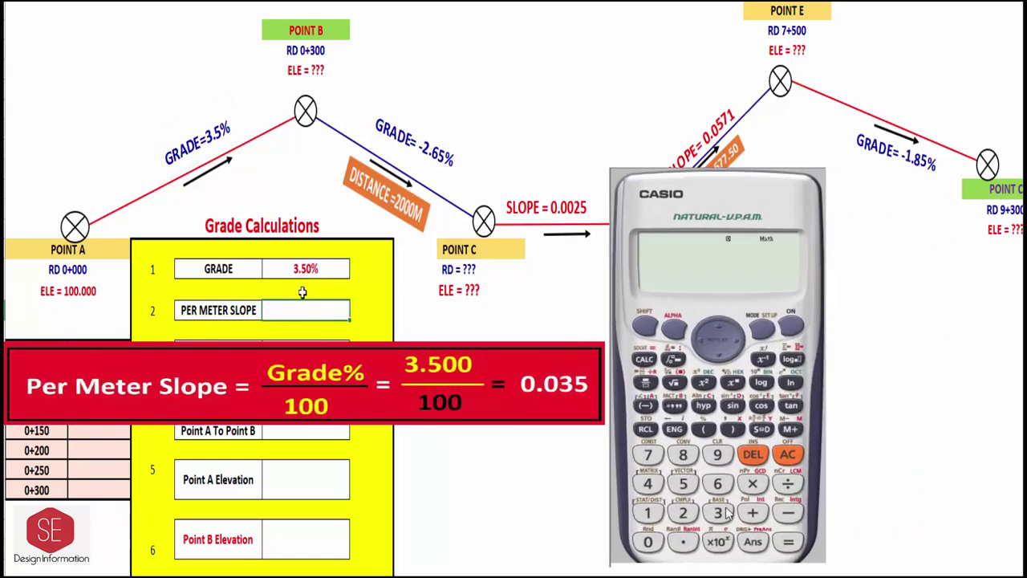
pyautogui.click(718, 512)
pyautogui.write('.5÷100')
pyautogui.click(790, 542)
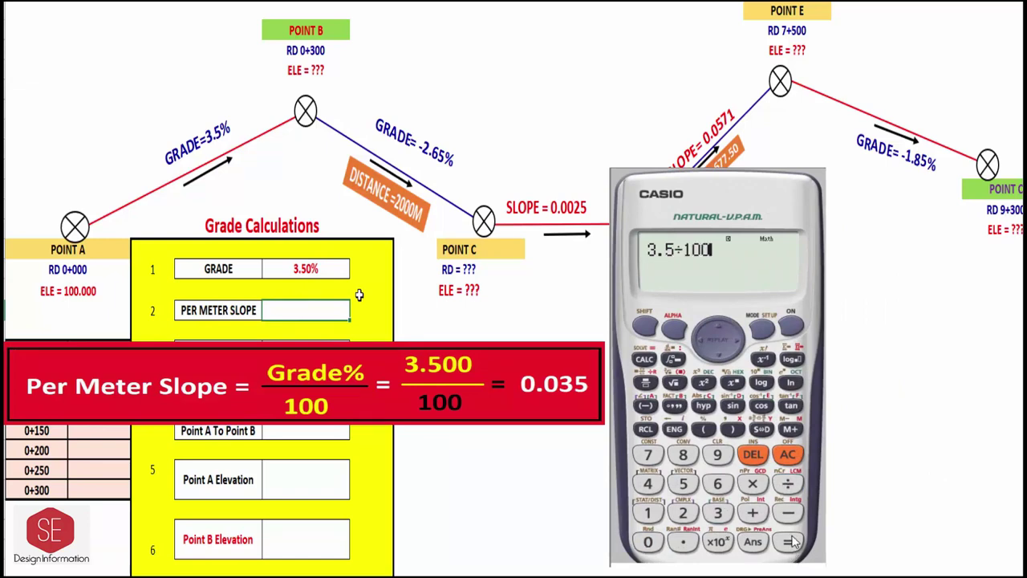
pyautogui.write('0.03')
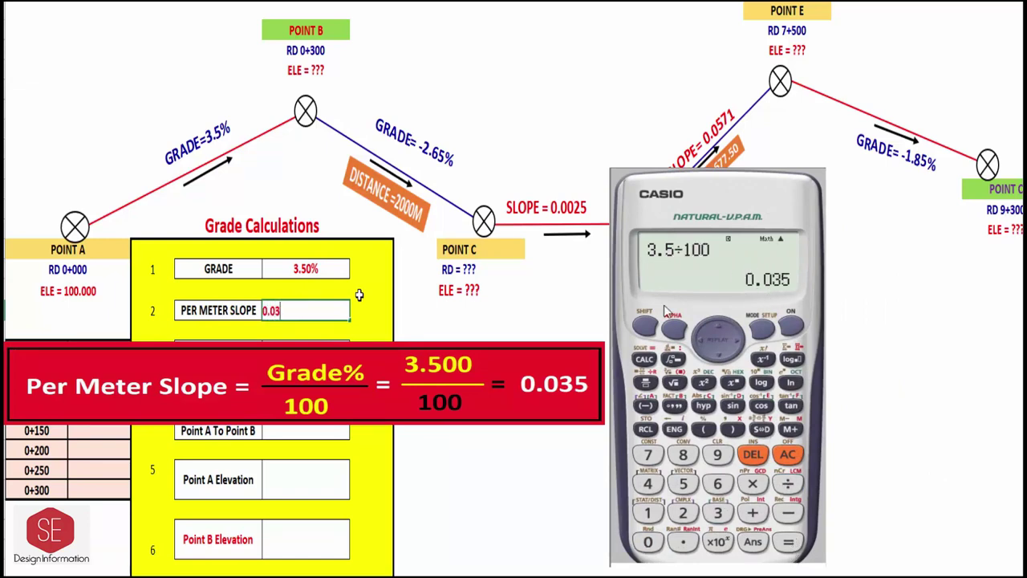
pyautogui.write('5')
pyautogui.press('Return')
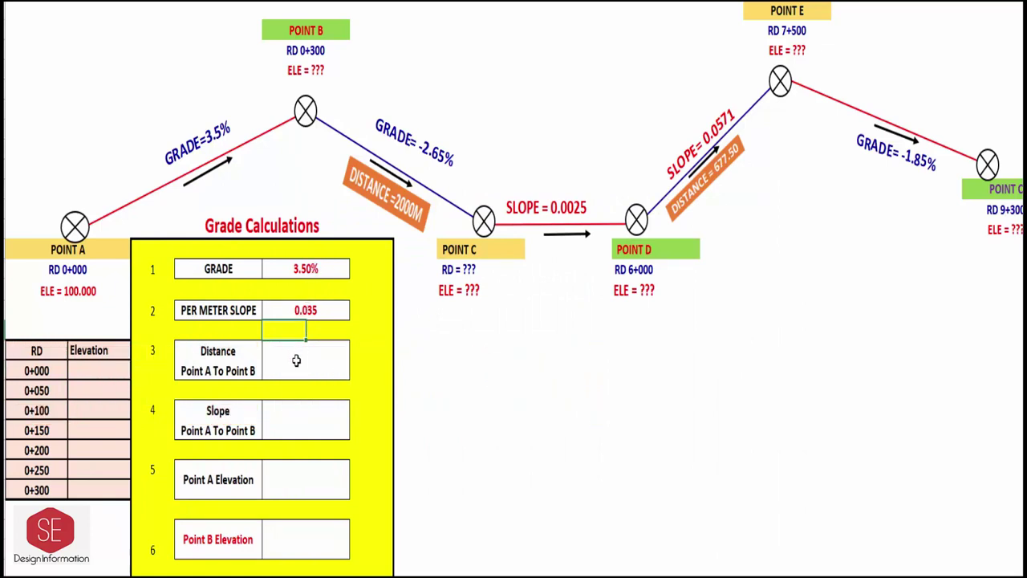
# Enter 300 as the Point A to B distance and 10.5 as the A-to-B slope
pyautogui.click(297, 359)
pyautogui.write('300')
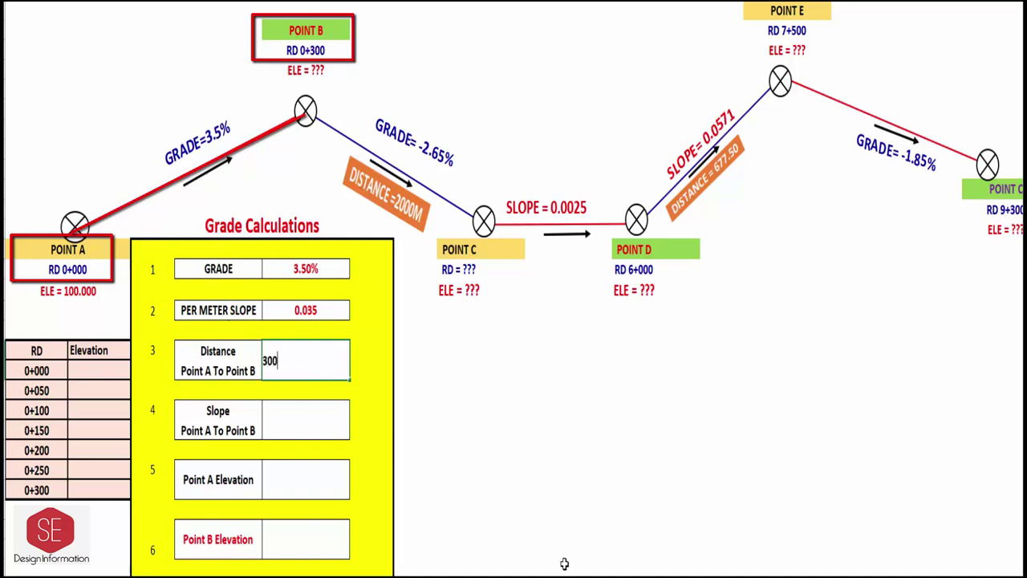
pyautogui.press('Return')
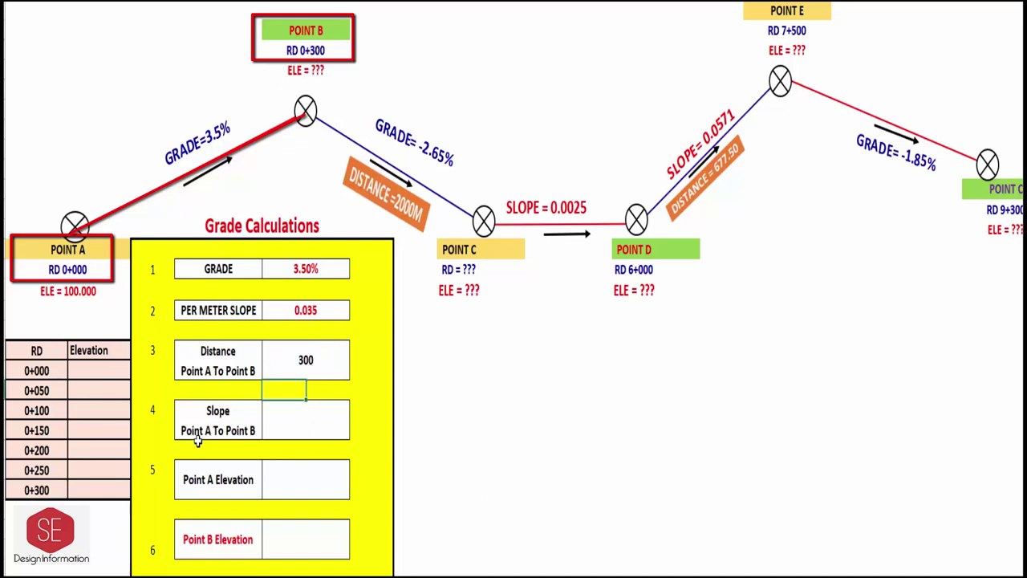
pyautogui.click(312, 425)
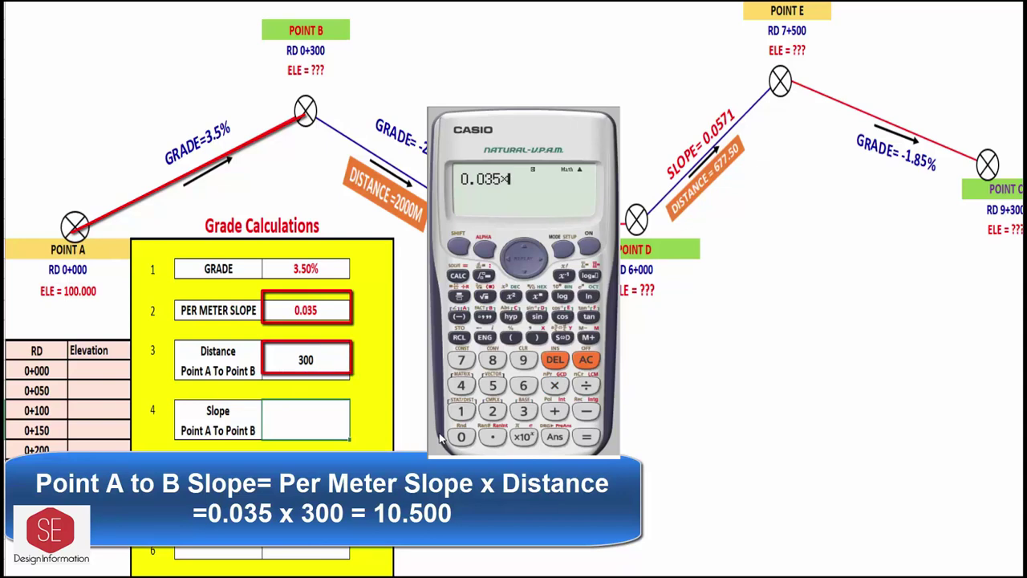
pyautogui.write('1')
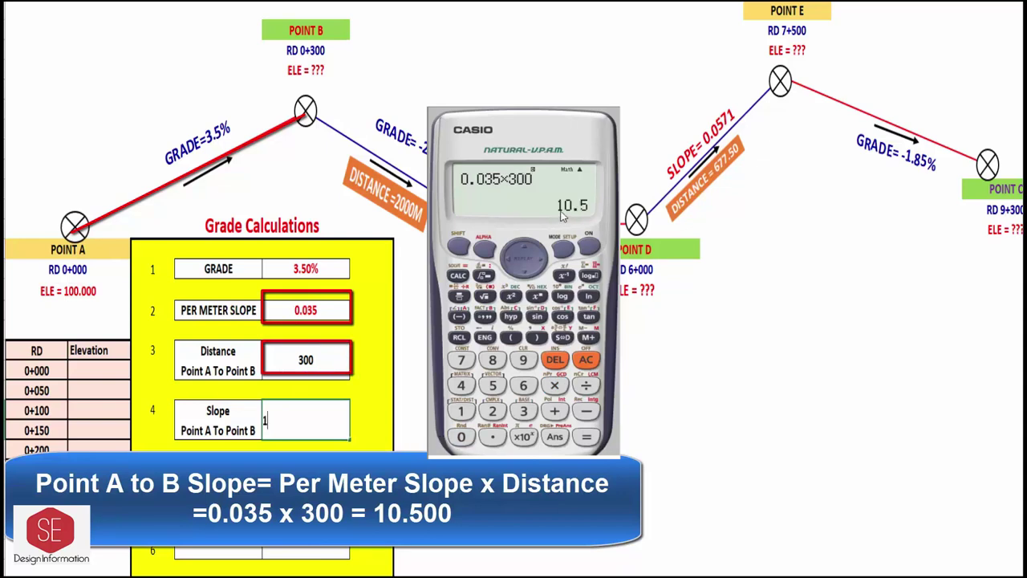
pyautogui.write('0.5')
pyautogui.press('Return')
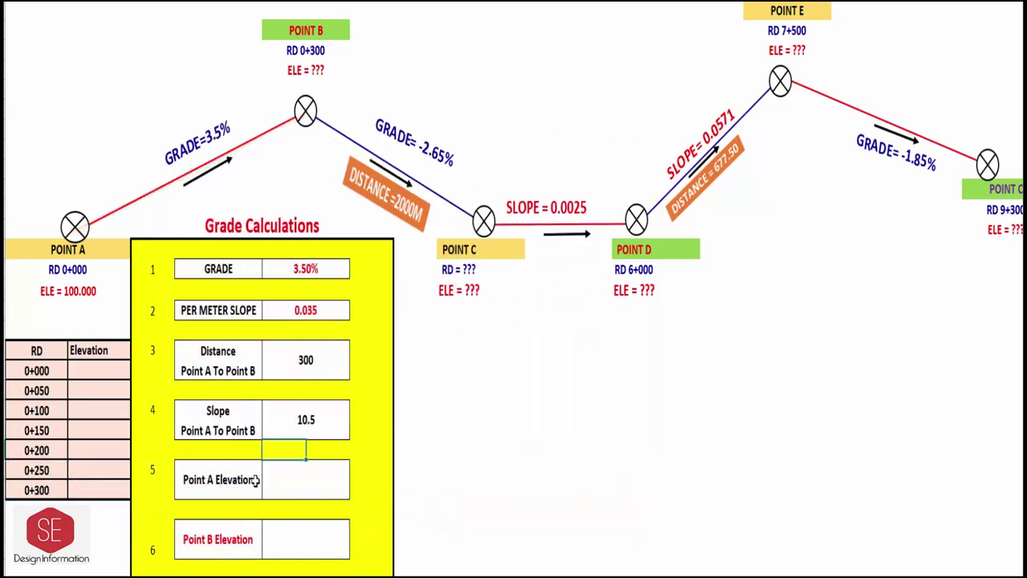
# Enter Point A Elevation 100.000 and Point B Elevation 110.500 in the panel
pyautogui.click(294, 487)
pyautogui.moveTo(22, 273); pyautogui.dragTo(85, 304)
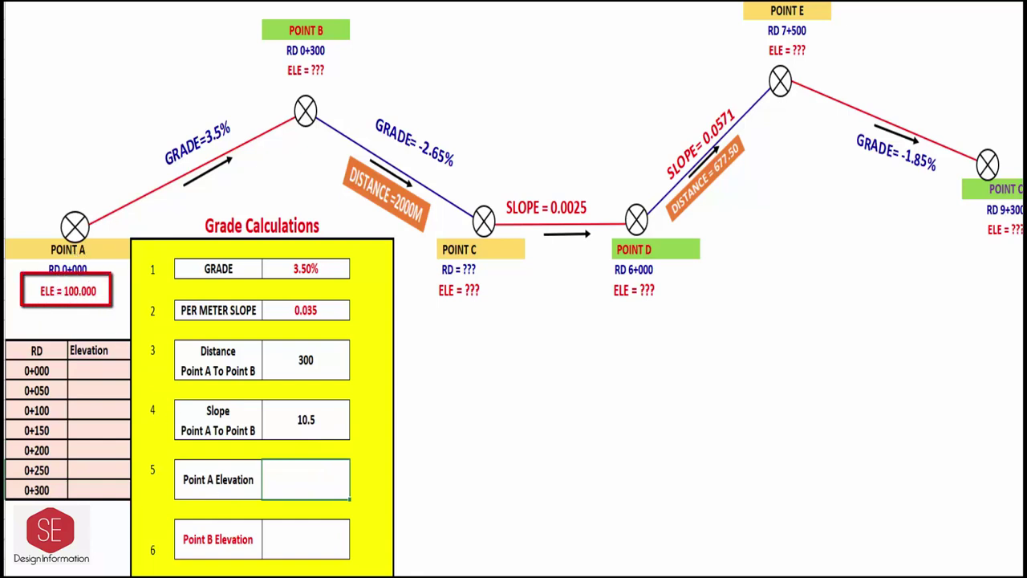
pyautogui.write('100')
pyautogui.press('Return')
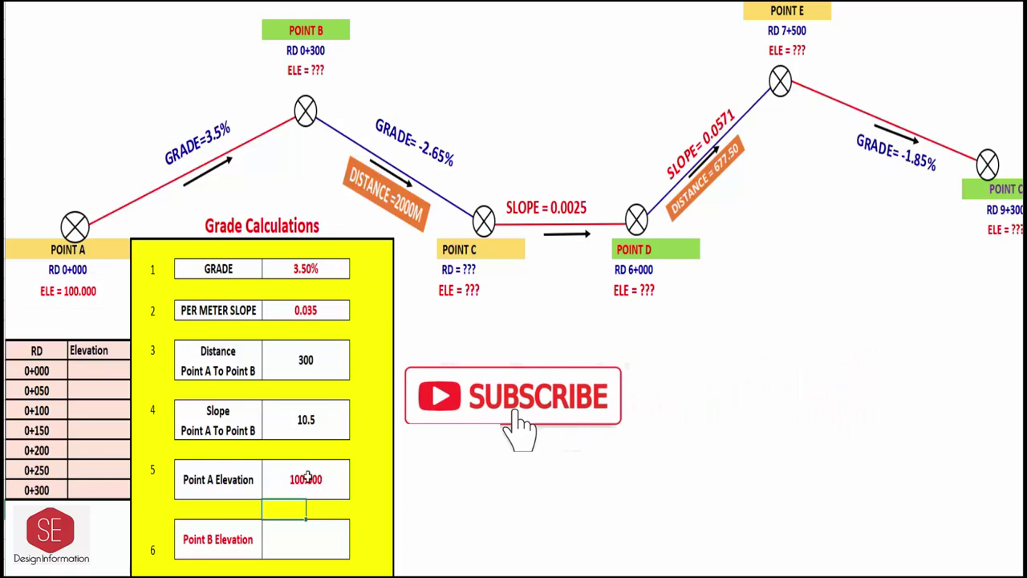
pyautogui.click(301, 534)
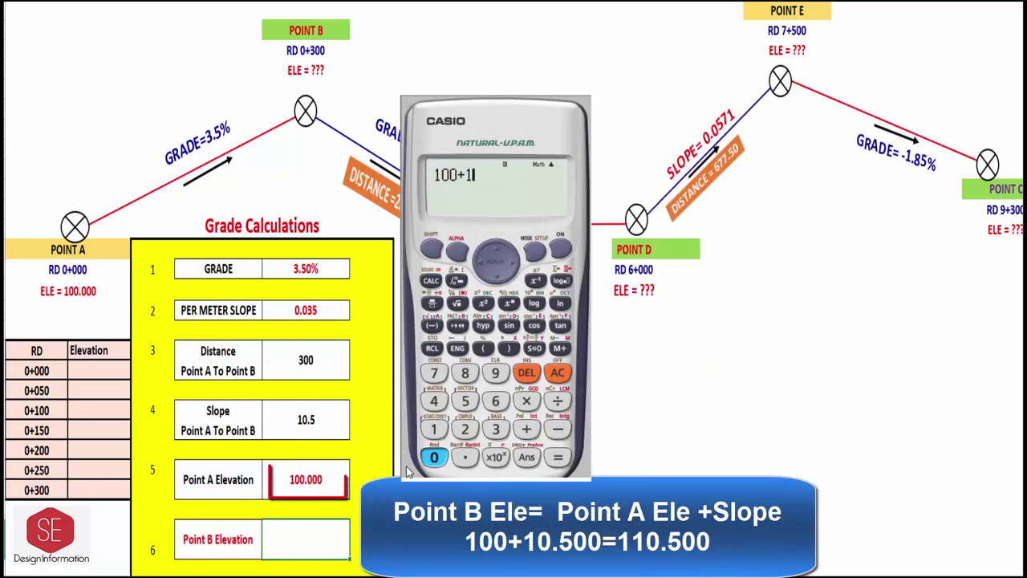
pyautogui.write('110.')
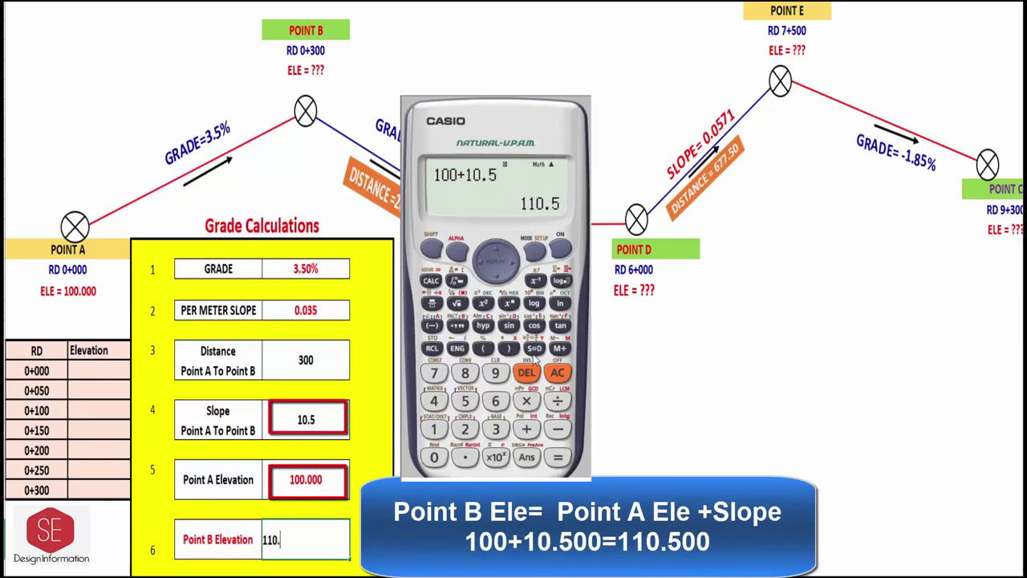
pyautogui.write('5')
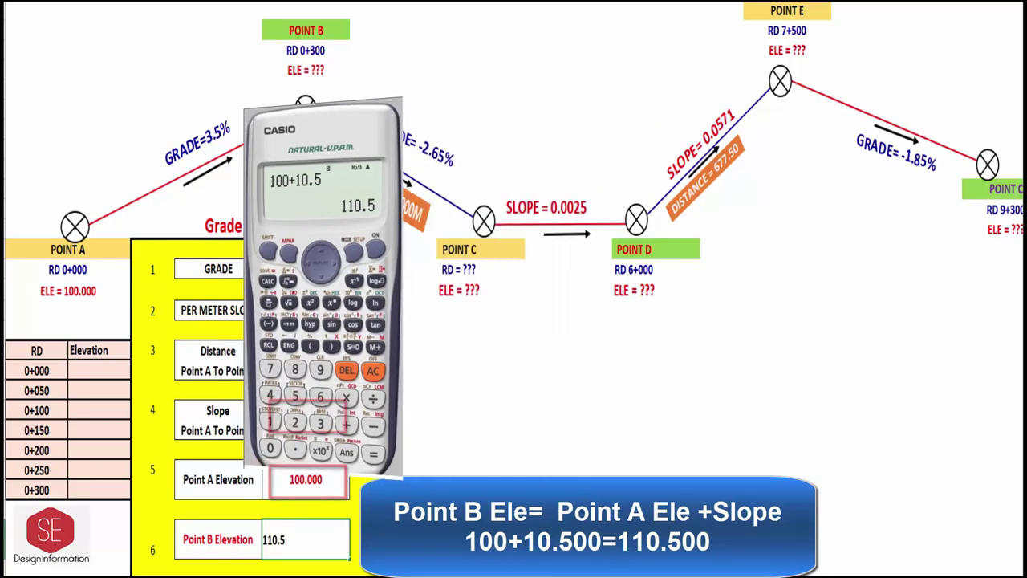
pyautogui.write('0')
pyautogui.press('Return')
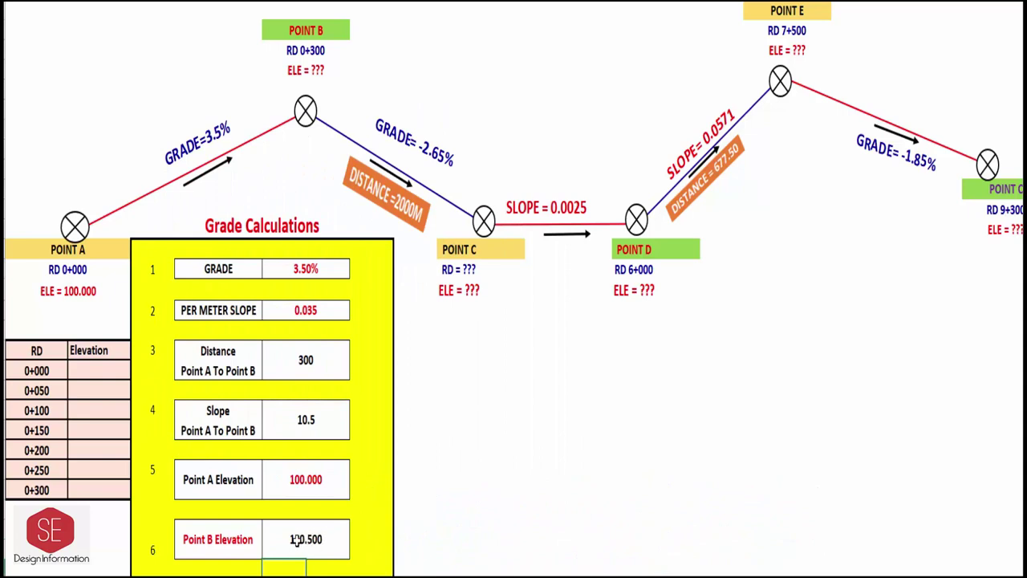
# Edit Point B's profile label to read ELE = 110.500
pyautogui.click(301, 69)
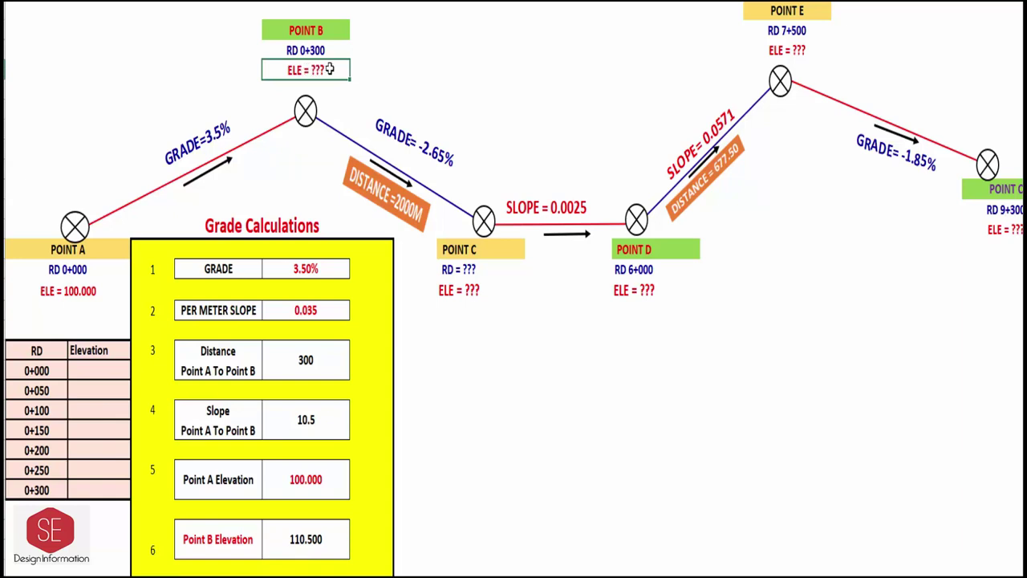
pyautogui.press('F2')
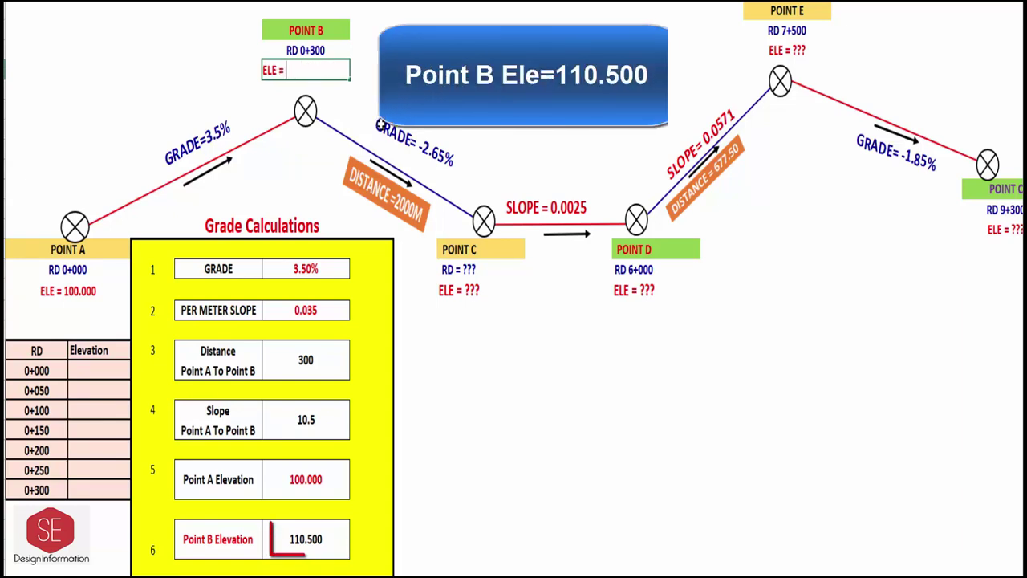
pyautogui.write('110.500')
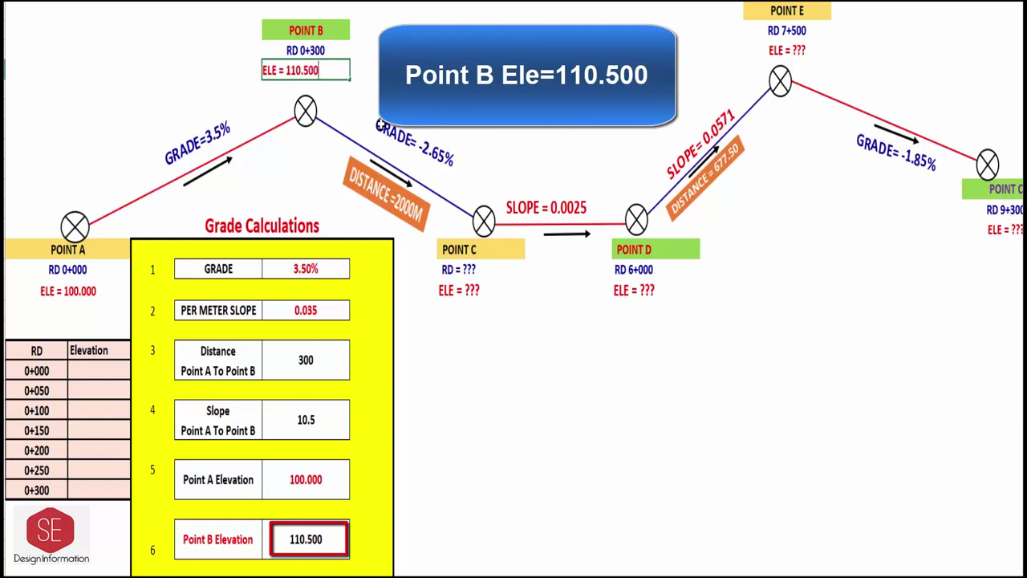
pyautogui.press('Return')
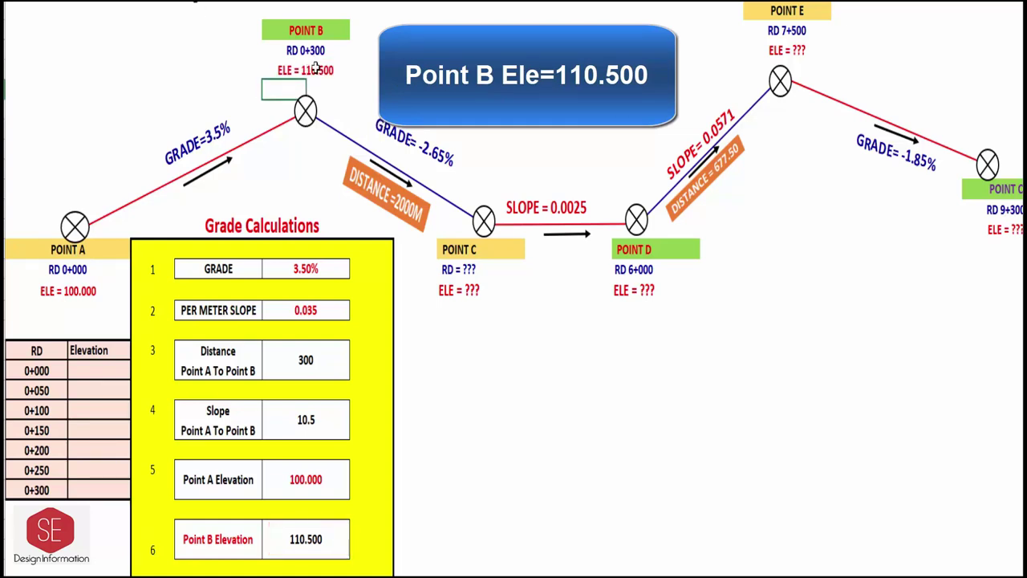
# Fill the RD table with elevation 100.000 at 0+000 and 110.500 at 0+300
pyautogui.click(92, 369)
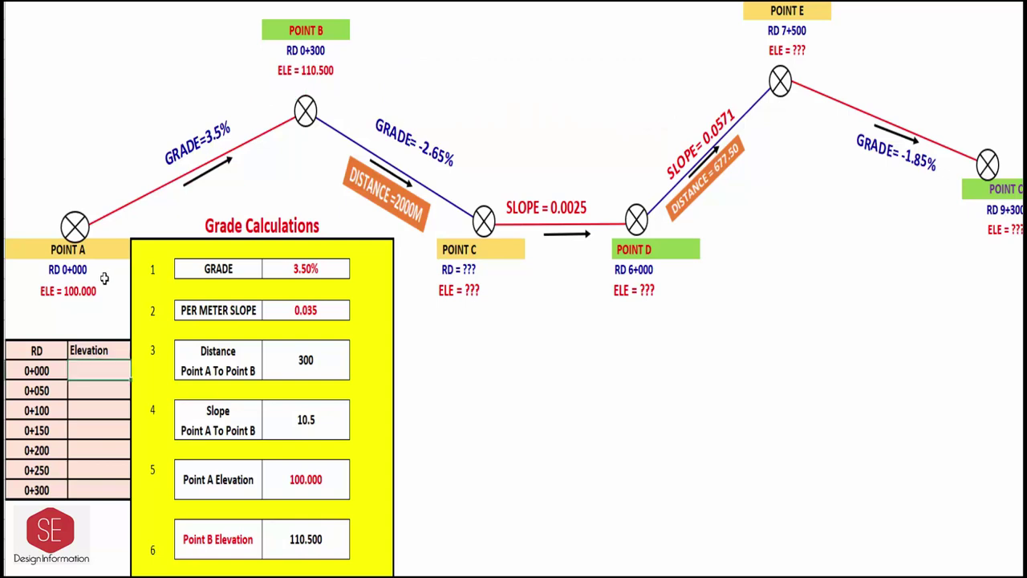
pyautogui.write('100')
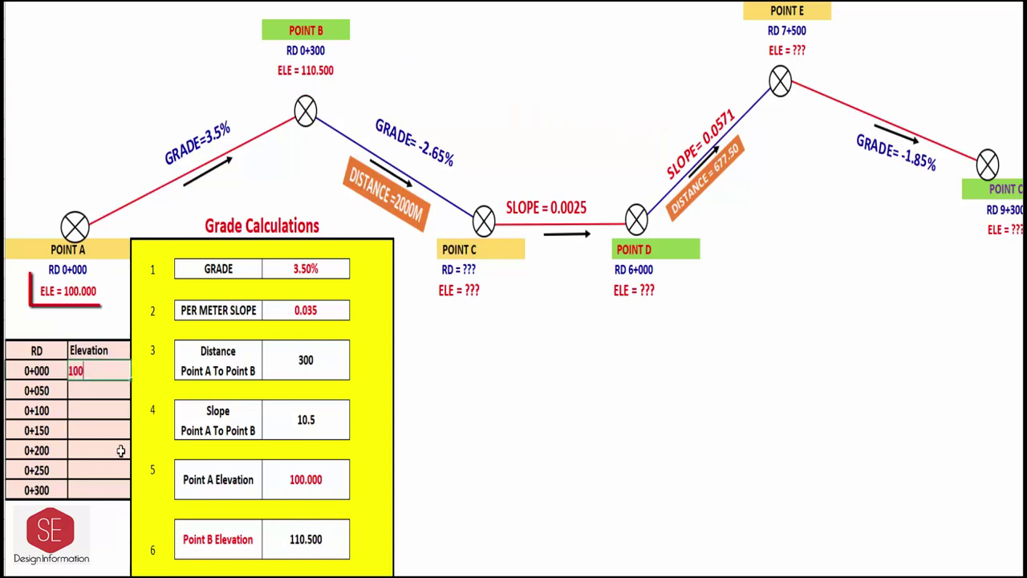
pyautogui.press('Return')
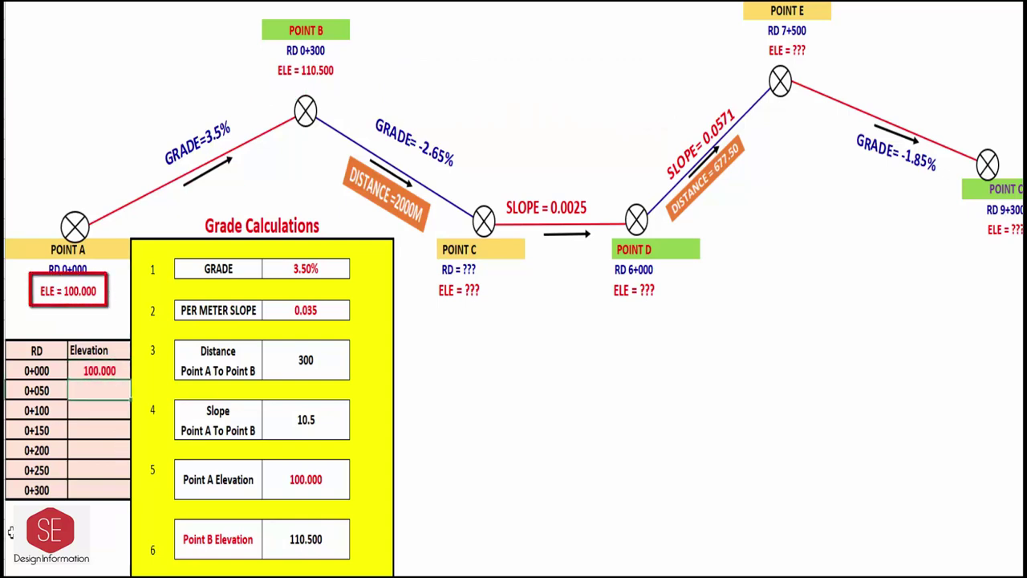
pyautogui.click(97, 491)
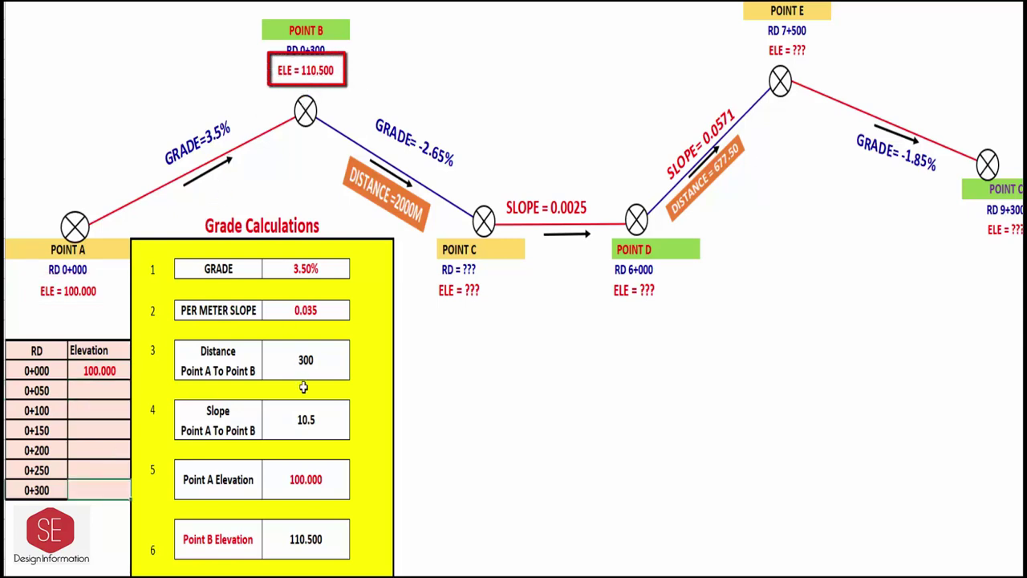
pyautogui.write('110.5')
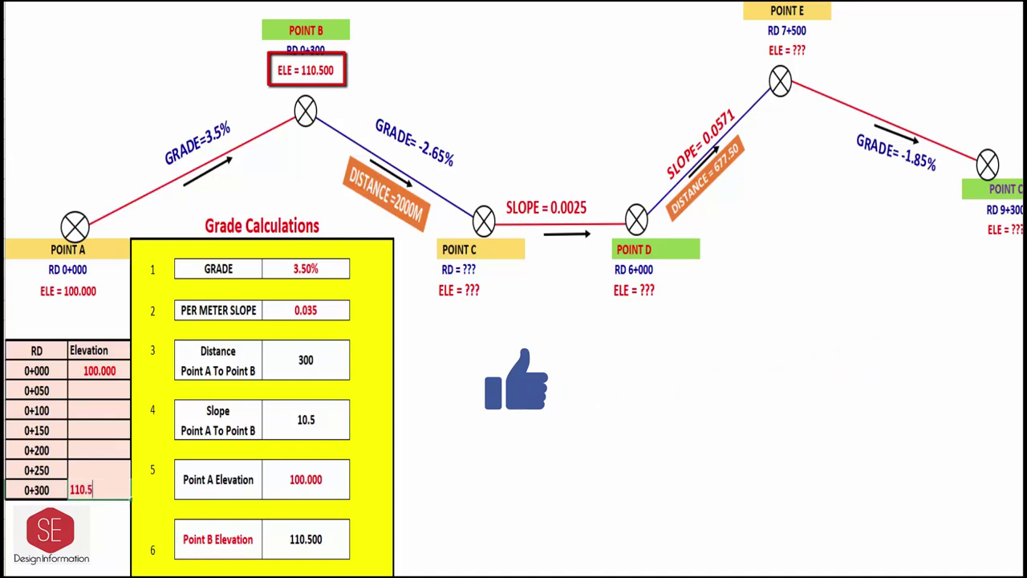
pyautogui.press('Return')
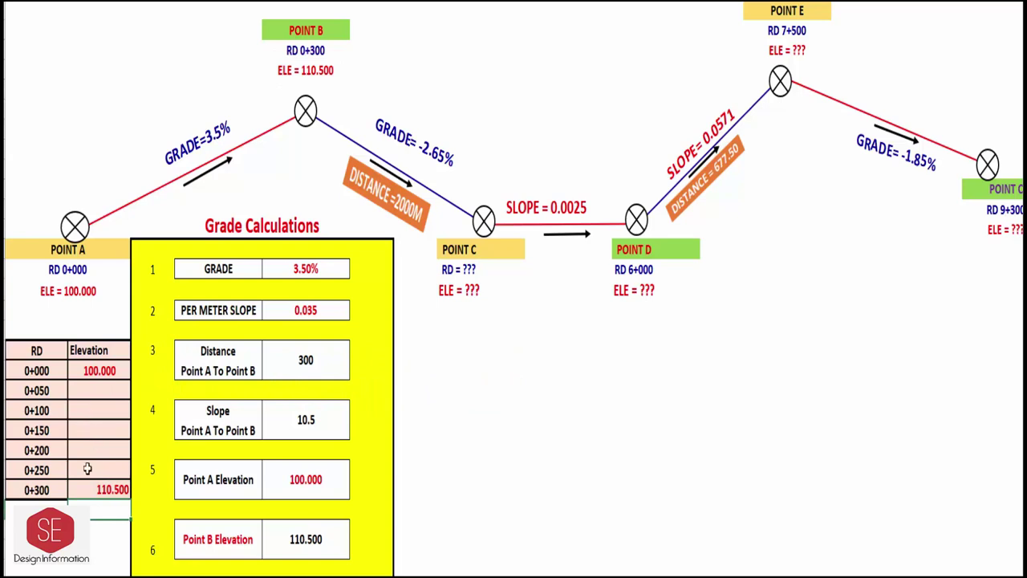
pyautogui.click(860, 413)
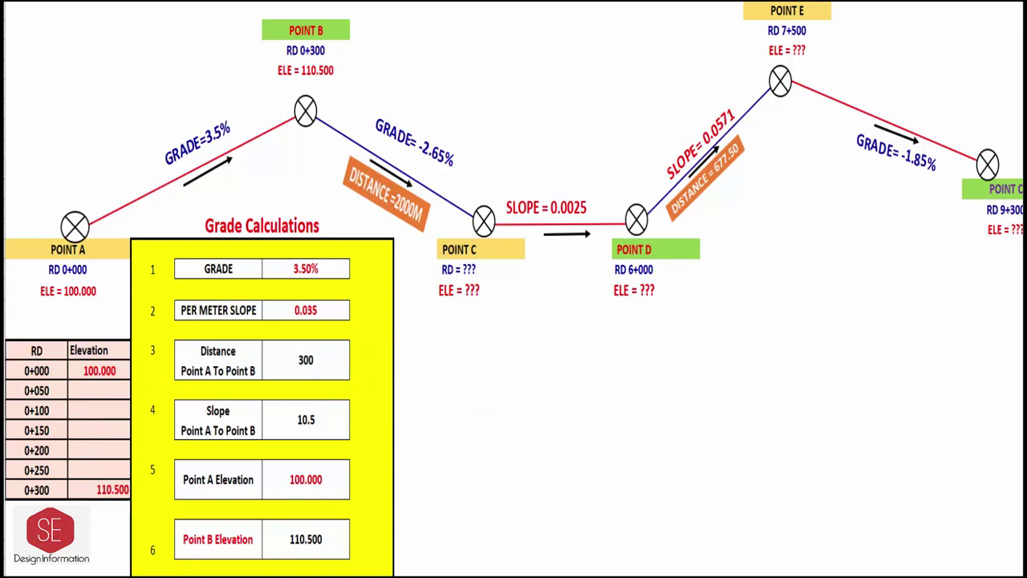
# Clear the previous slope and Point B elevation values from the panel
pyautogui.click(312, 358)
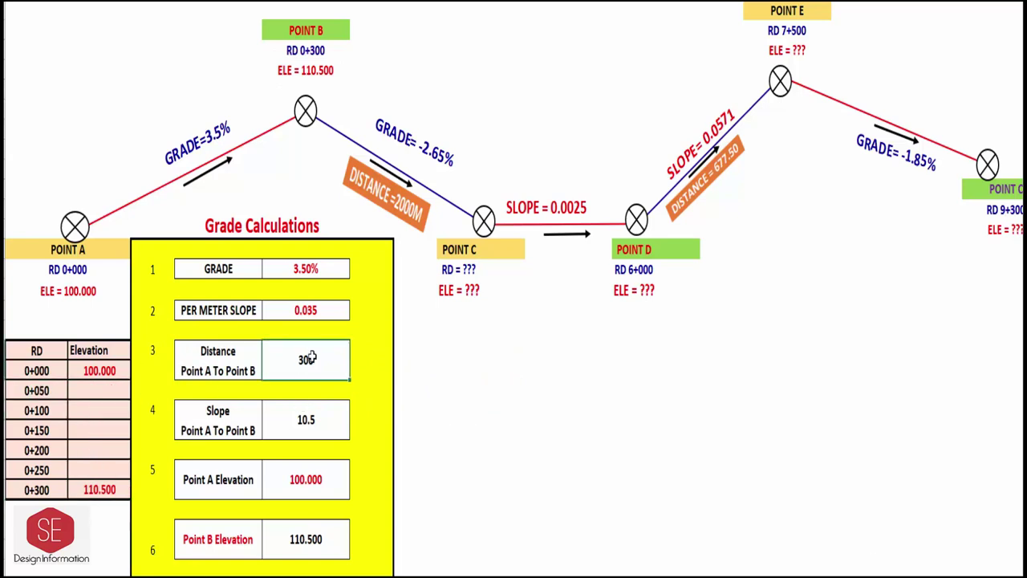
pyautogui.click(313, 408)
pyautogui.press('Delete')
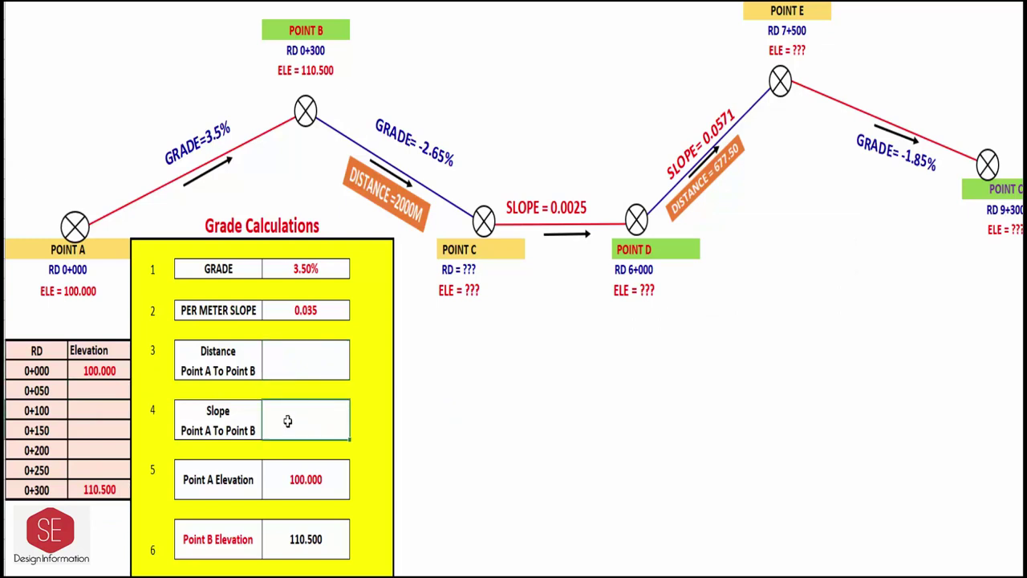
pyautogui.click(282, 541)
pyautogui.press('Delete')
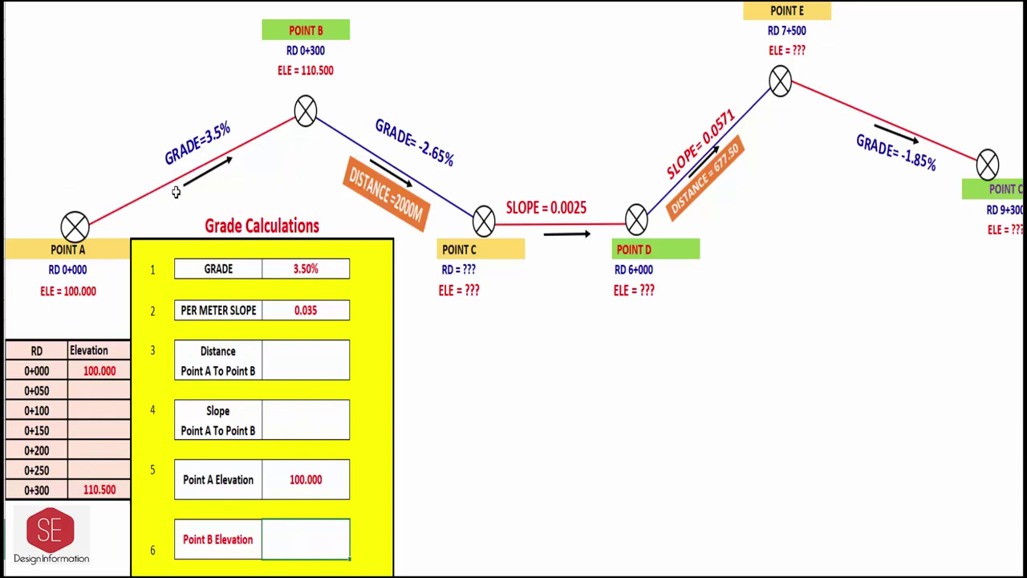
# Enter a distance of 50 and a slope of 1.75 in the panel
pyautogui.click(305, 366)
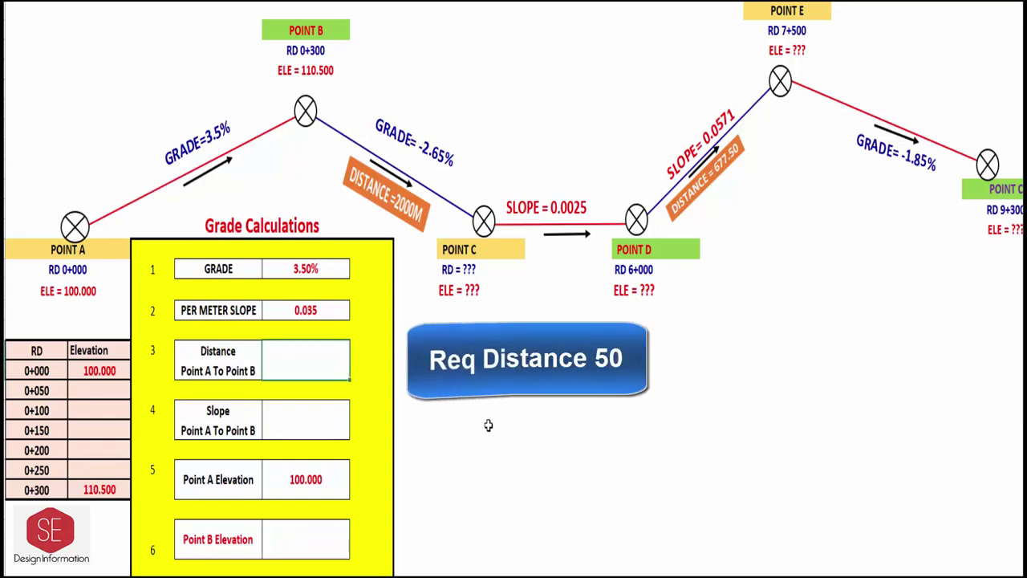
pyautogui.write('50')
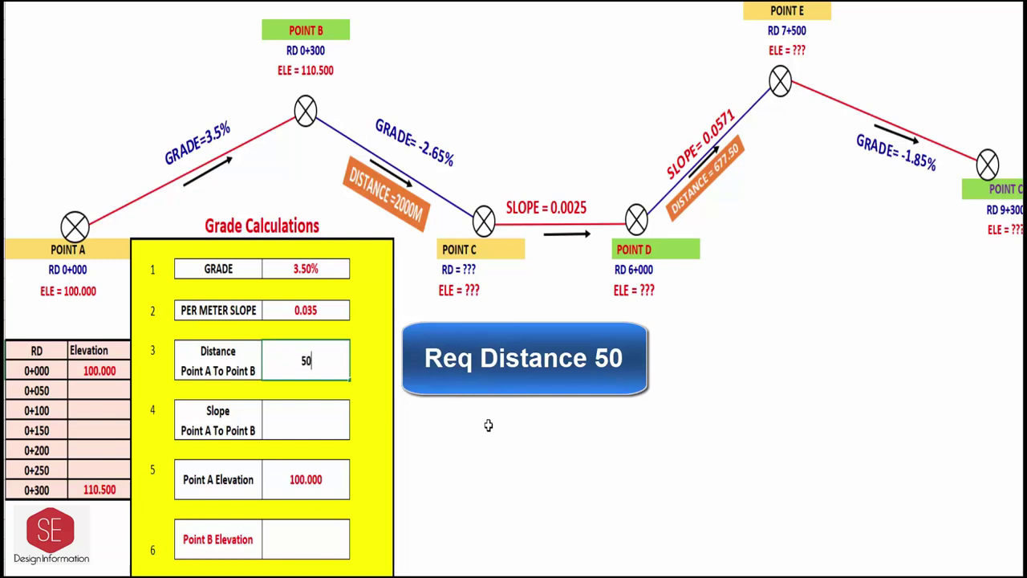
pyautogui.press('Return')
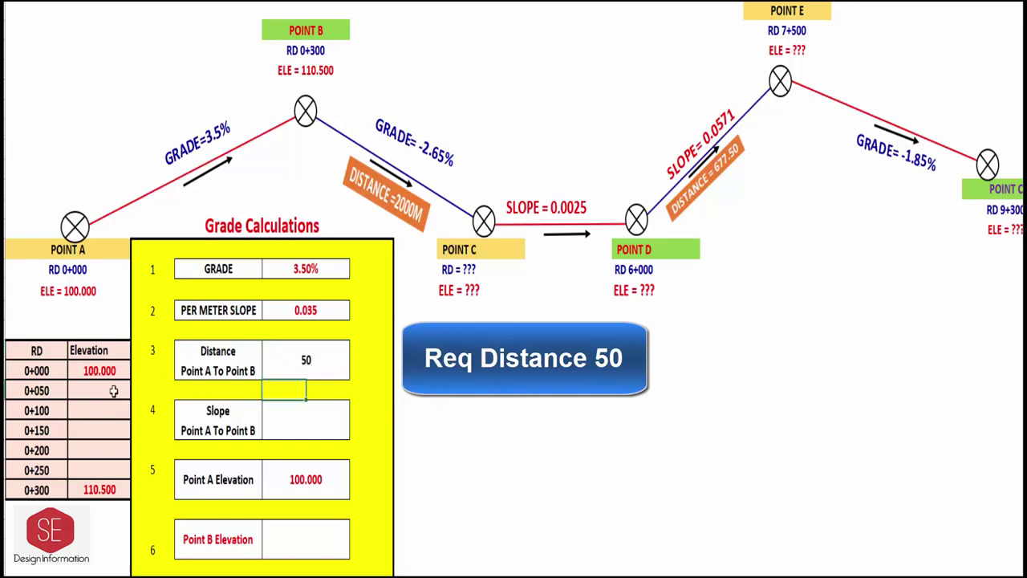
pyautogui.click(51, 389)
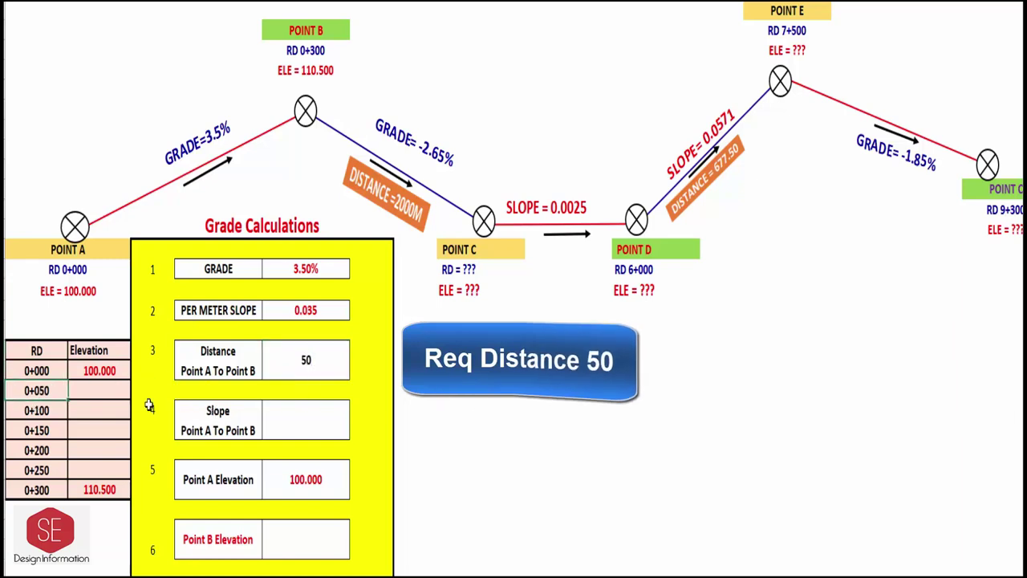
pyautogui.click(318, 369)
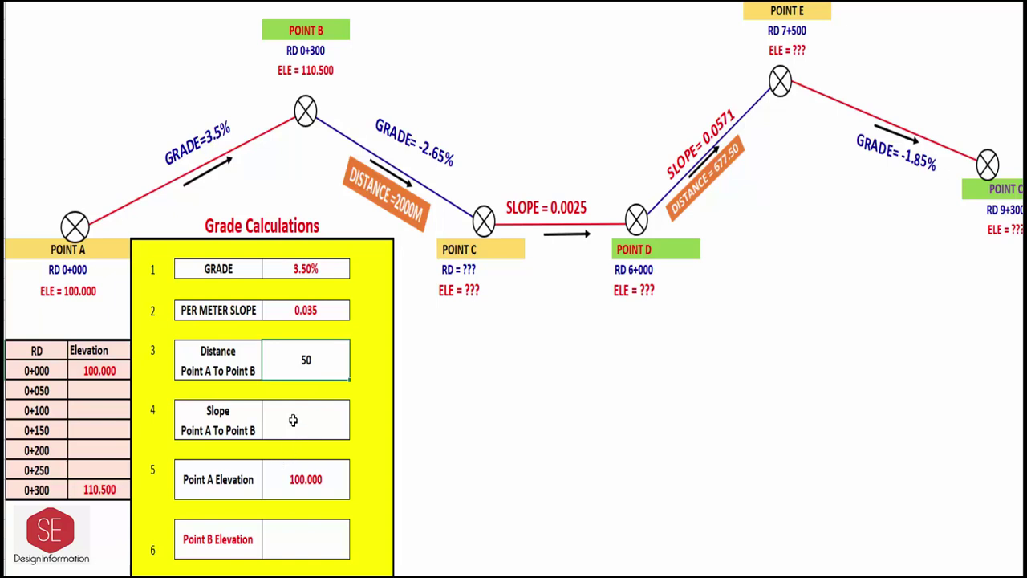
pyautogui.click(318, 419)
pyautogui.write('1.')
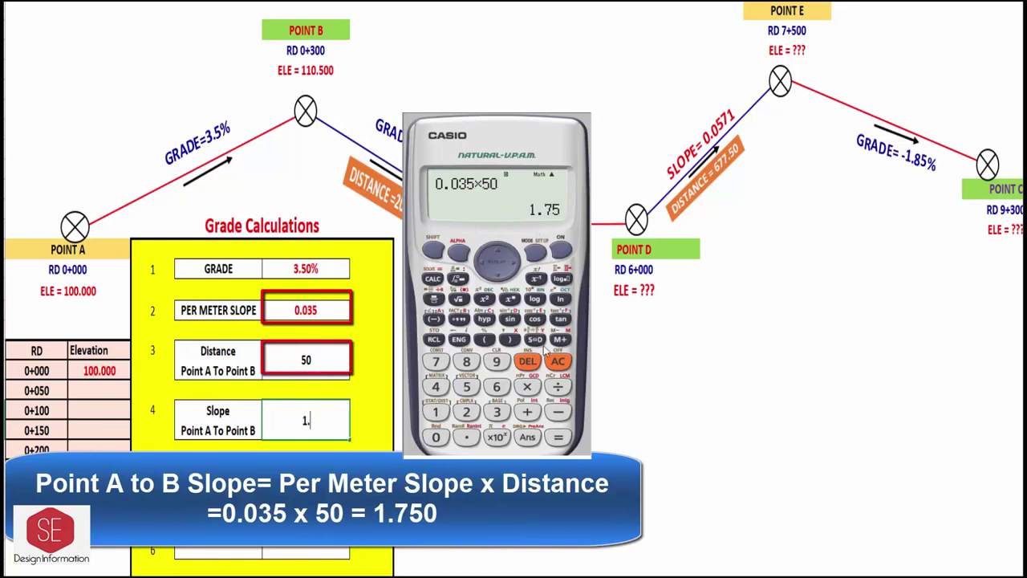
pyautogui.write('750')
pyautogui.press('Return')
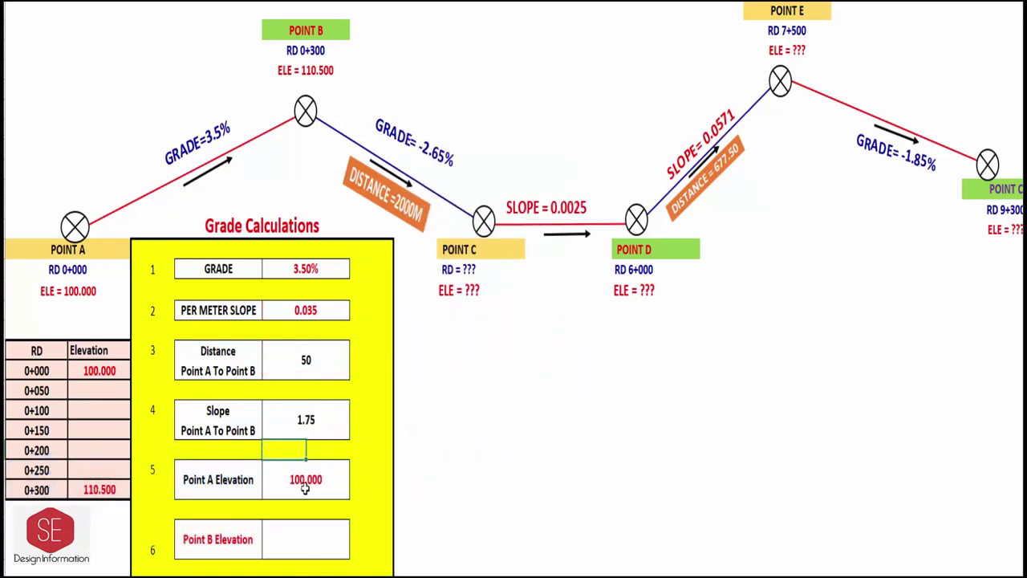
# Set Point B Elevation to 101.750 and record 101.750 at RD 0+050
pyautogui.click(305, 485)
pyautogui.click(333, 534)
pyautogui.write('101.75')
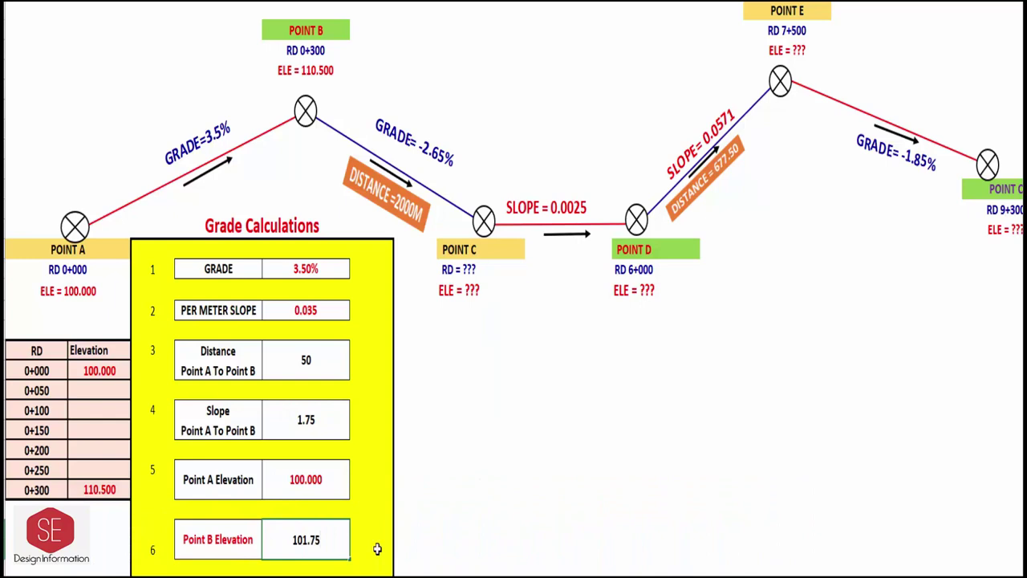
pyautogui.press('Return')
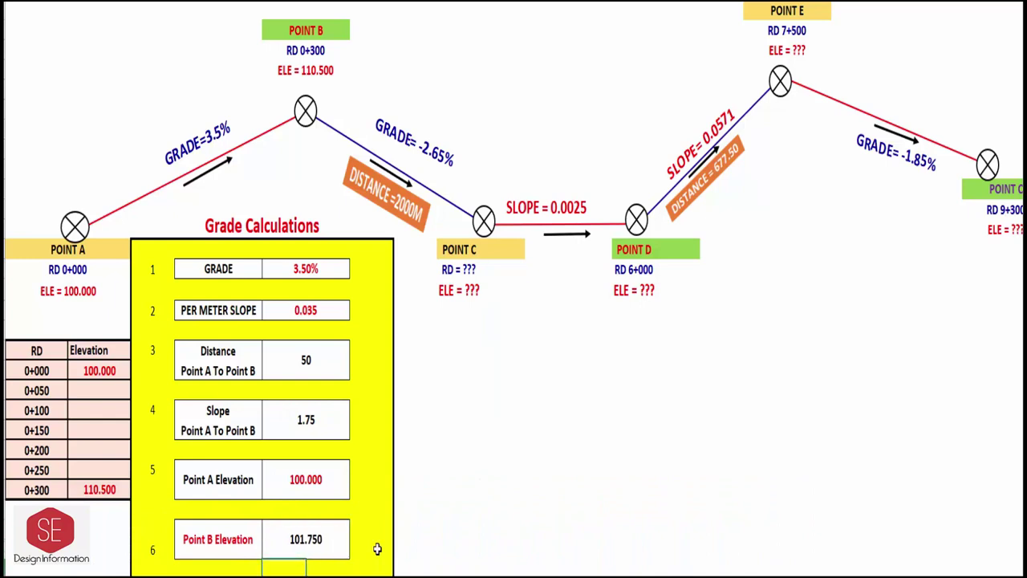
pyautogui.click(296, 548)
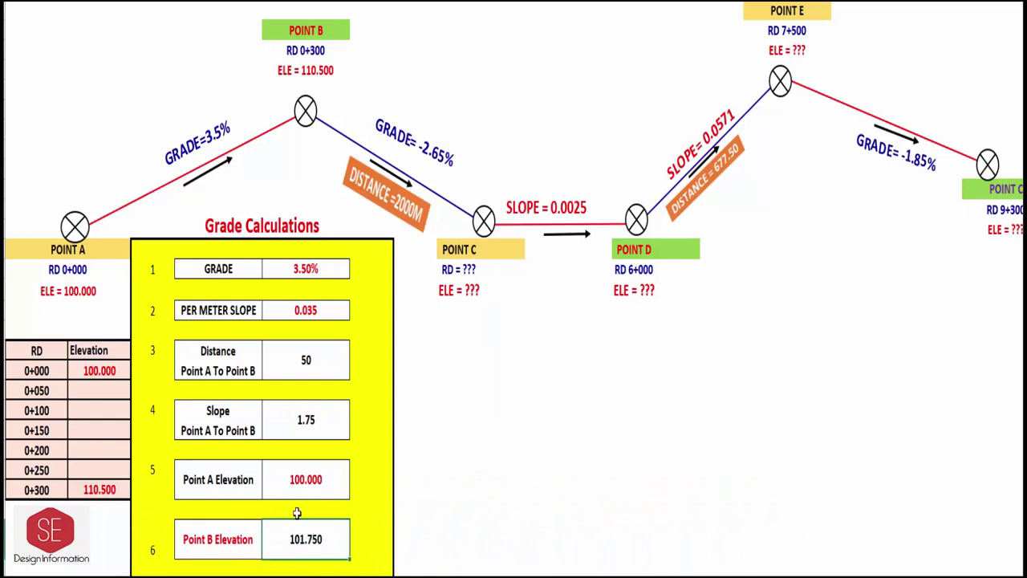
pyautogui.click(77, 391)
pyautogui.write('101.')
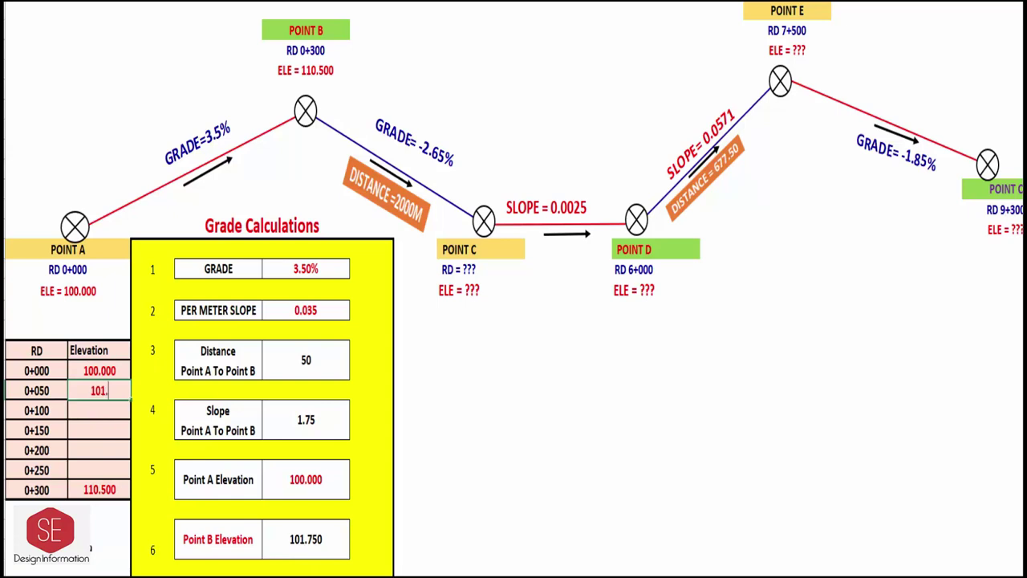
pyautogui.write('750')
pyautogui.press('Return')
pyautogui.click(107, 389)
# Clear old inputs and enter distance 100, slope 3.5 and Point B Elevation 103.500
pyautogui.click(311, 548)
pyautogui.press('Delete')
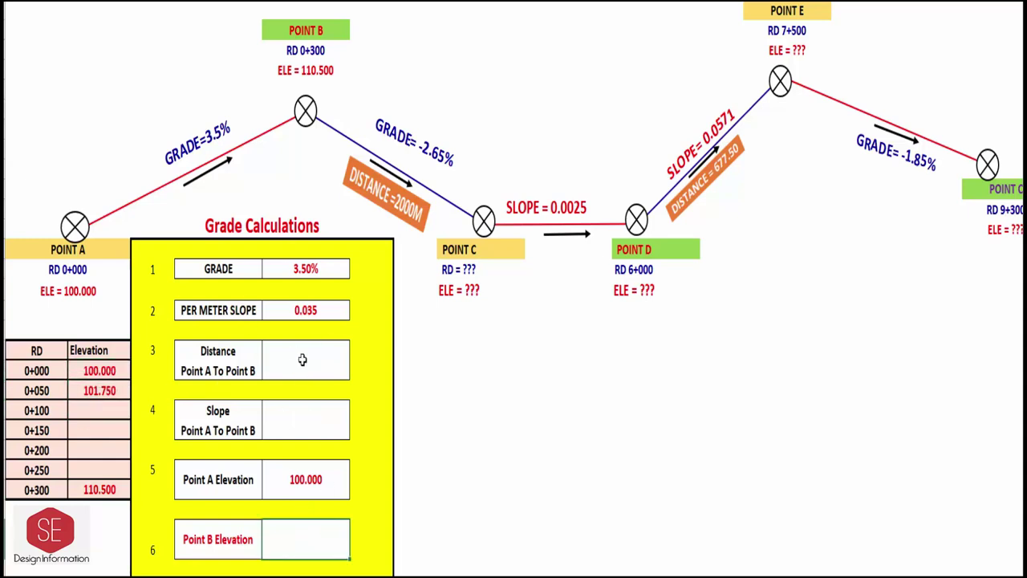
pyautogui.click(302, 360)
pyautogui.write('100')
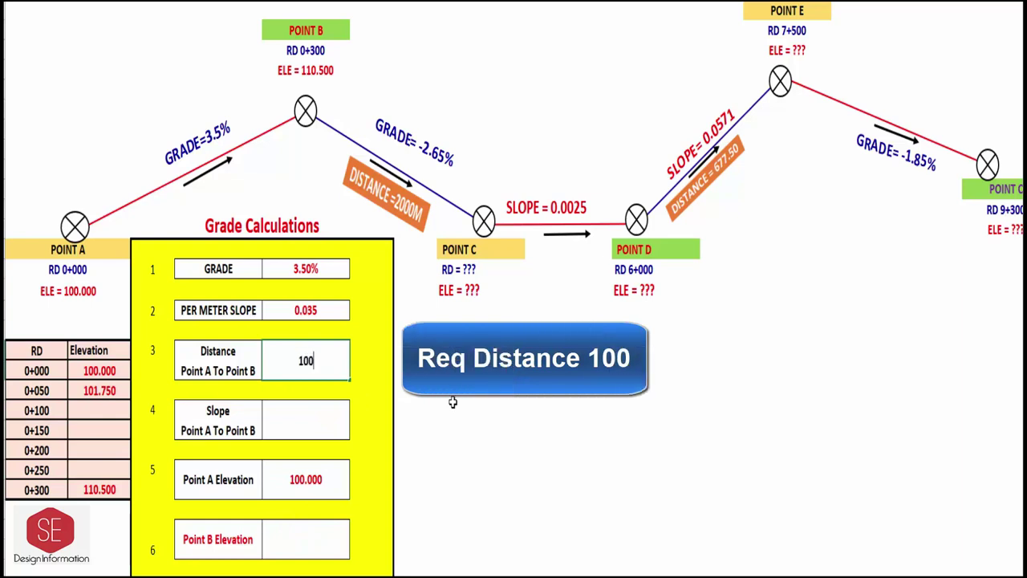
pyautogui.press('Return')
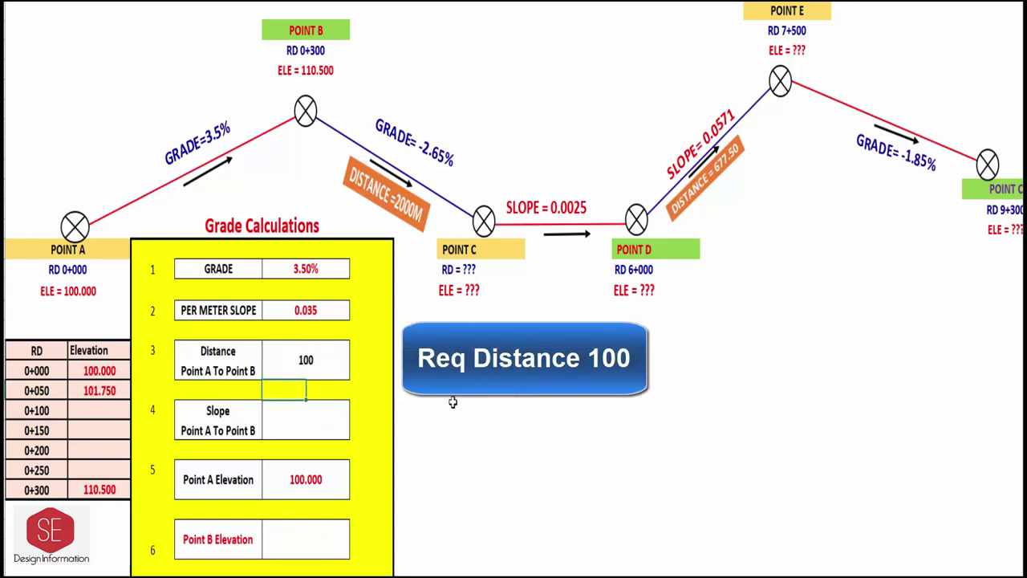
pyautogui.click(322, 429)
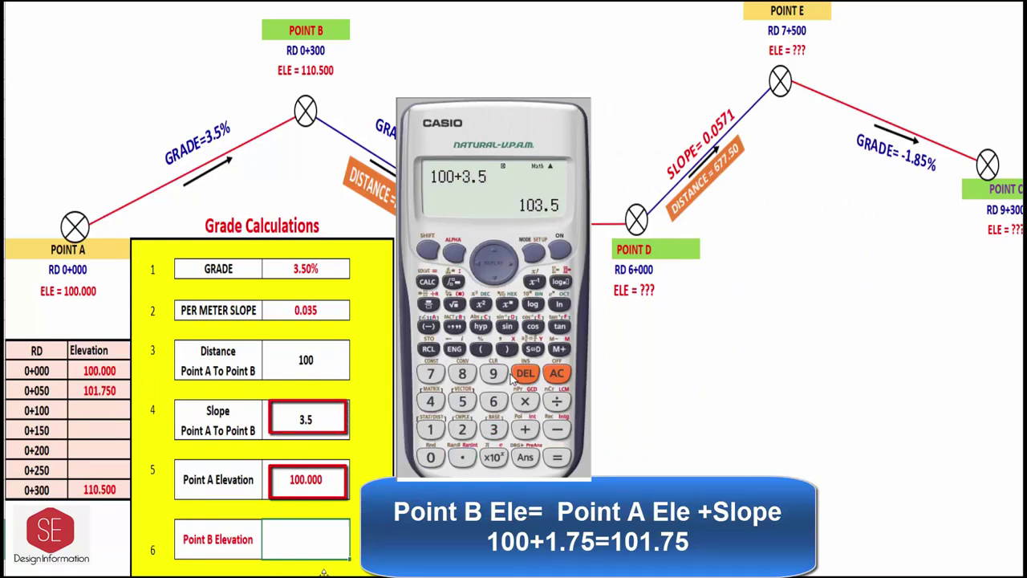
pyautogui.click(305, 539)
pyautogui.write('103')
pyautogui.write('.50')
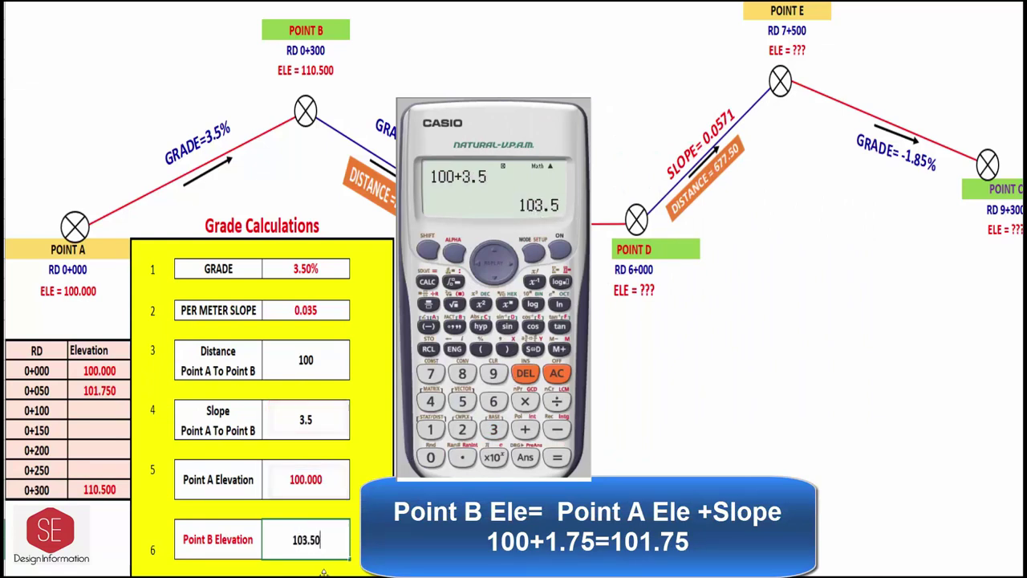
pyautogui.press('Return')
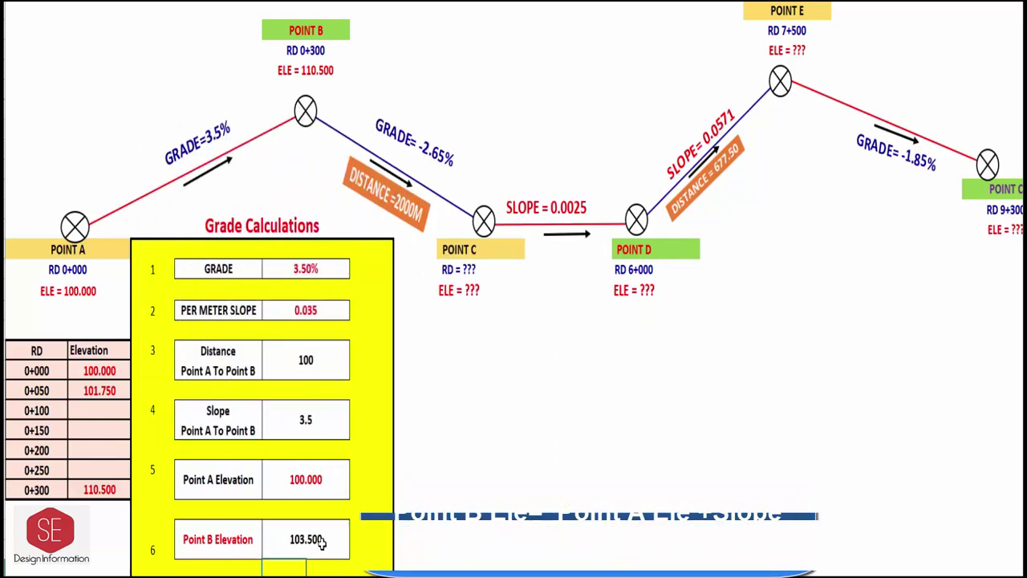
# Record 103.500 as the RD 0+100 elevation
pyautogui.click(93, 410)
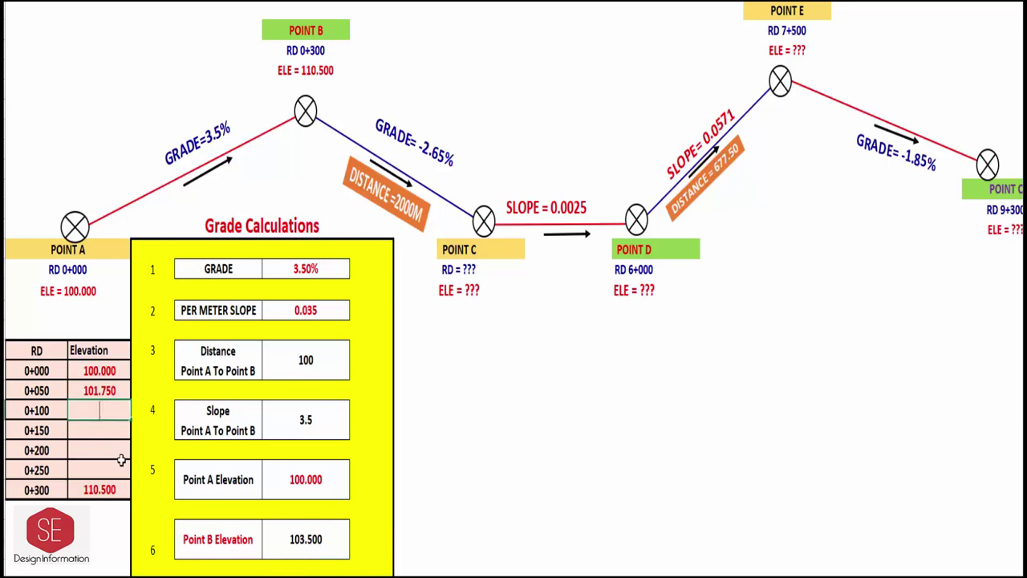
pyautogui.write('103.5')
pyautogui.press('Return')
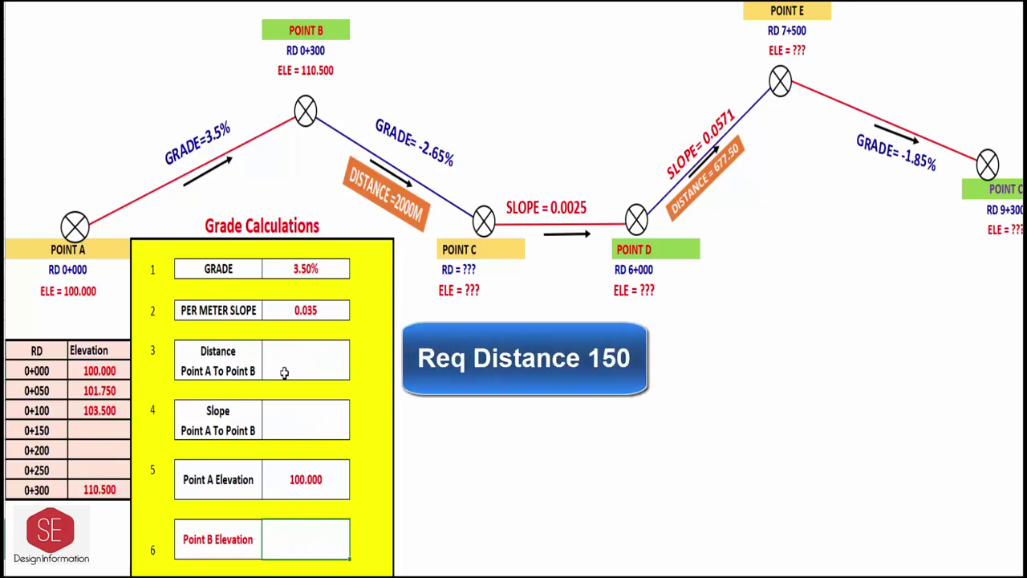
# Enter distance 150, slope 5.25 and Point B Elevation 105.250
pyautogui.click(302, 363)
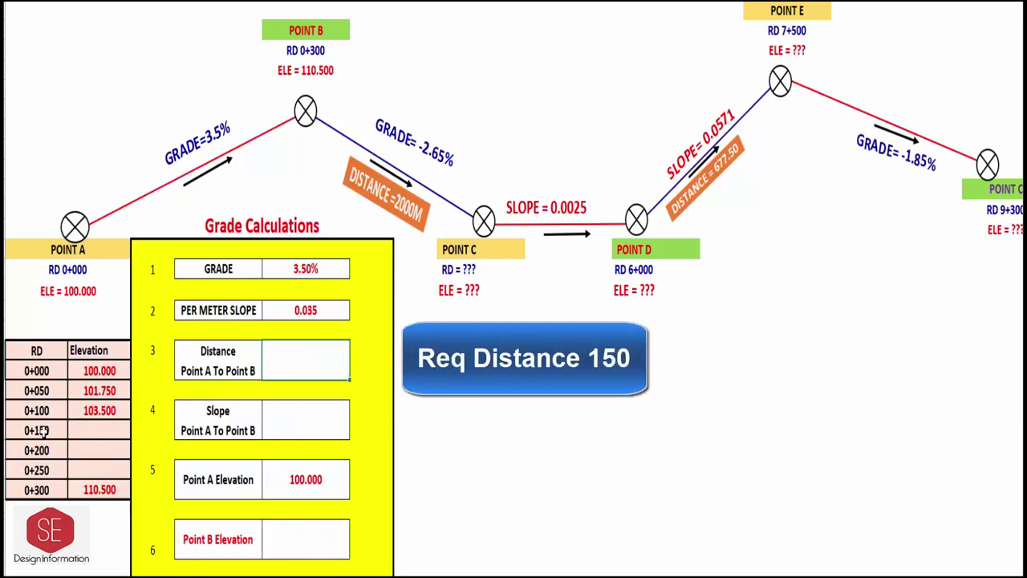
pyautogui.write('150')
pyautogui.press('Return')
pyautogui.click(314, 420)
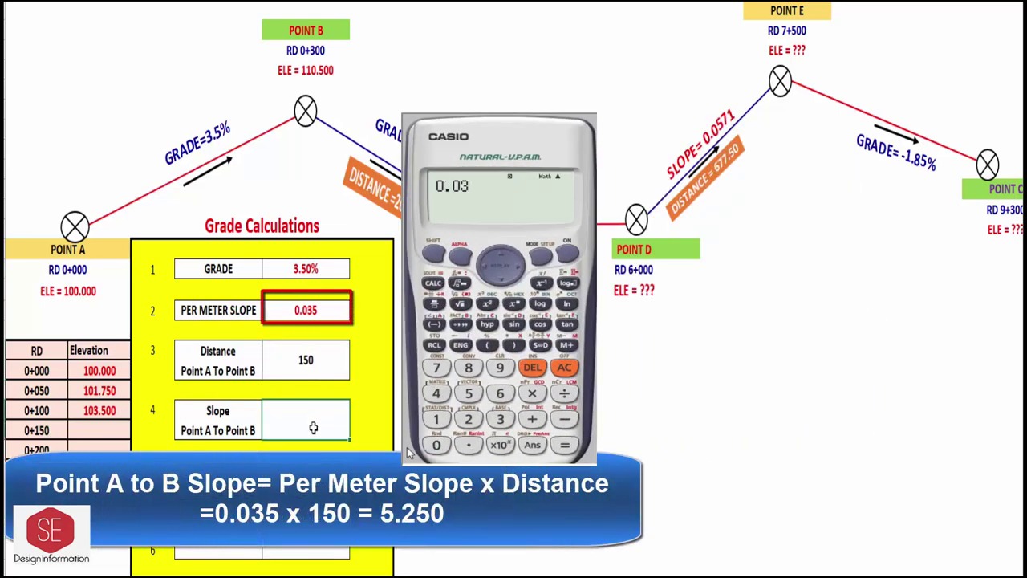
pyautogui.write('5')
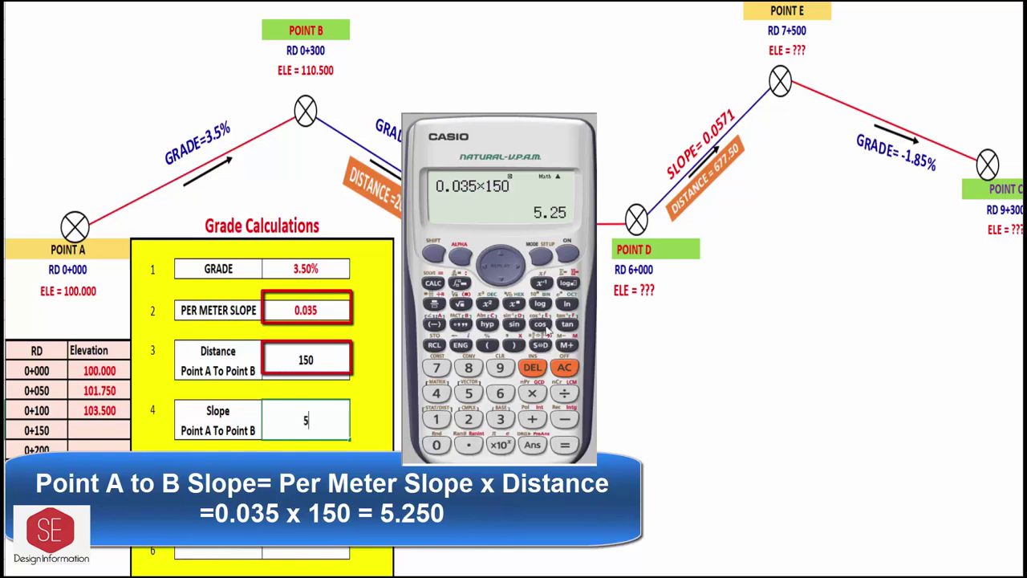
pyautogui.write('.25')
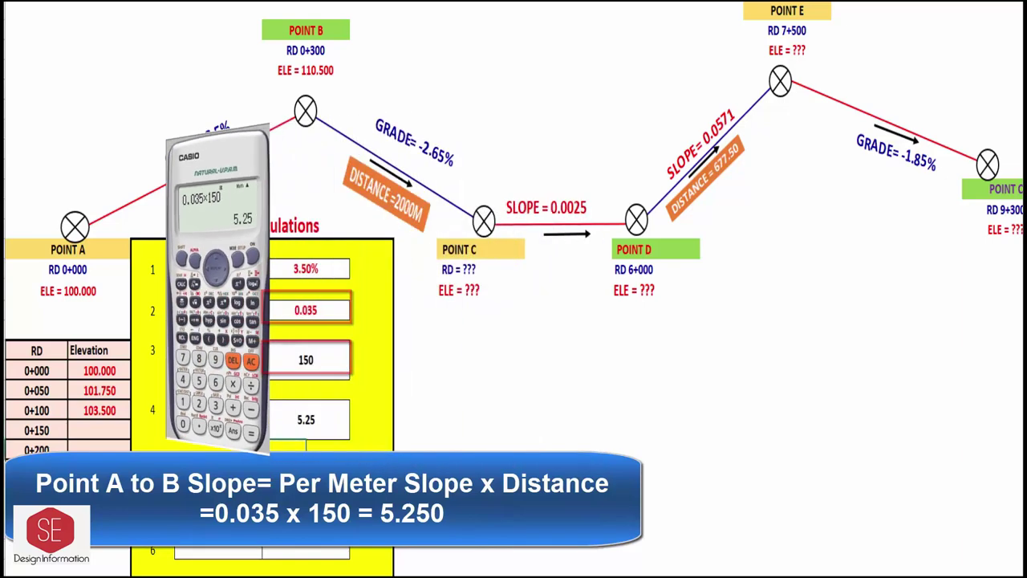
pyautogui.press('Return')
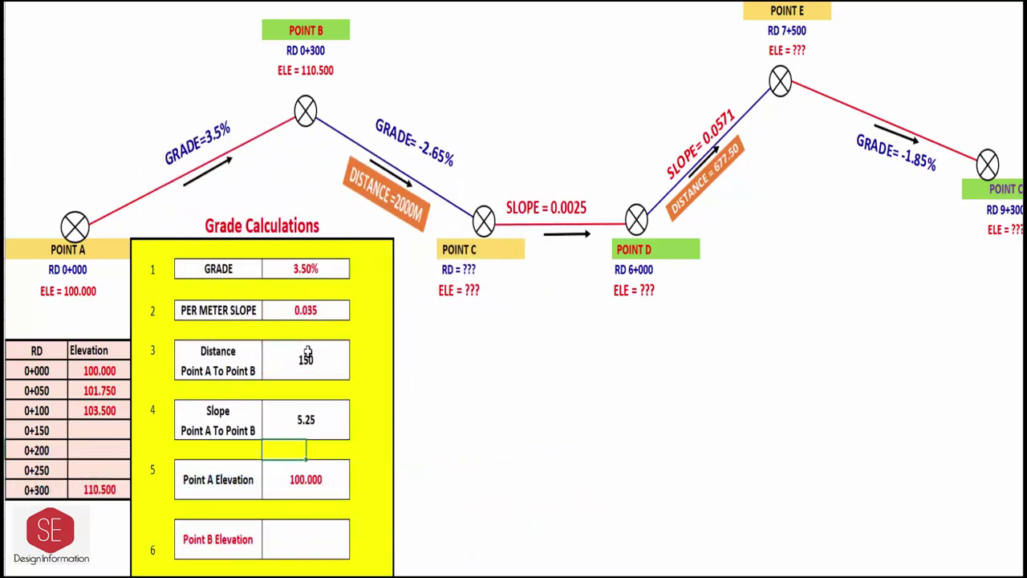
pyautogui.click(310, 552)
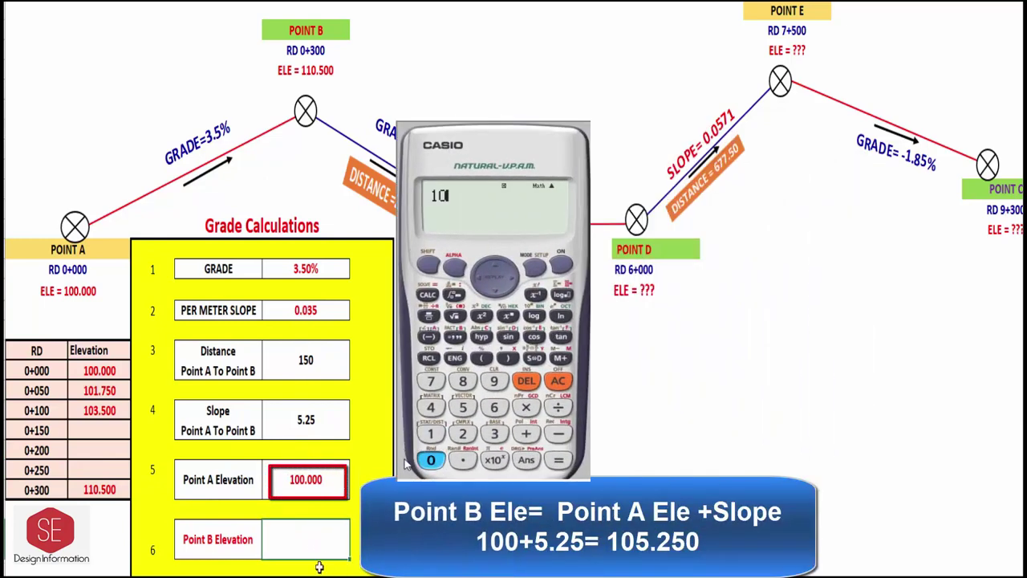
pyautogui.write('1')
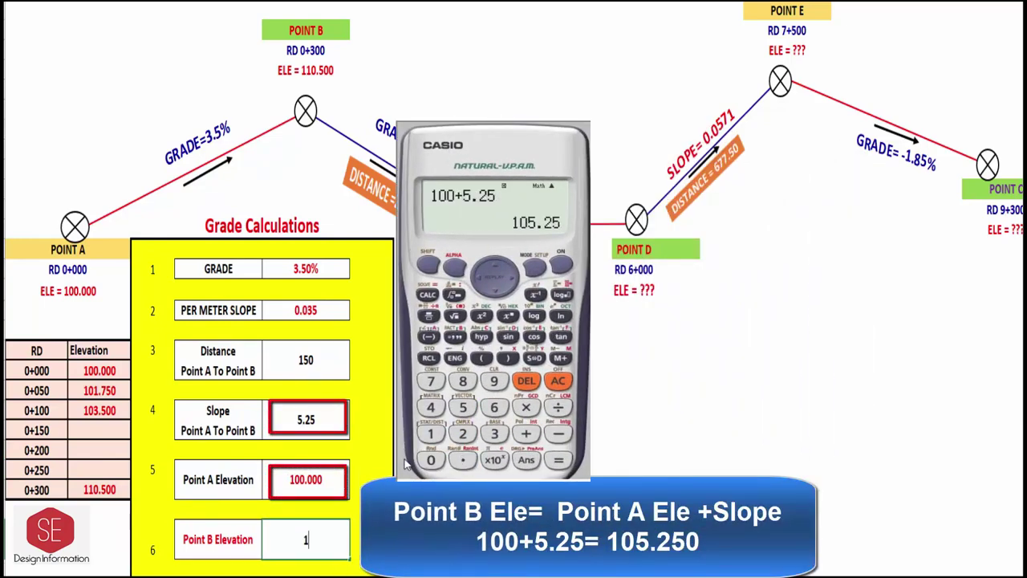
pyautogui.write('05.25')
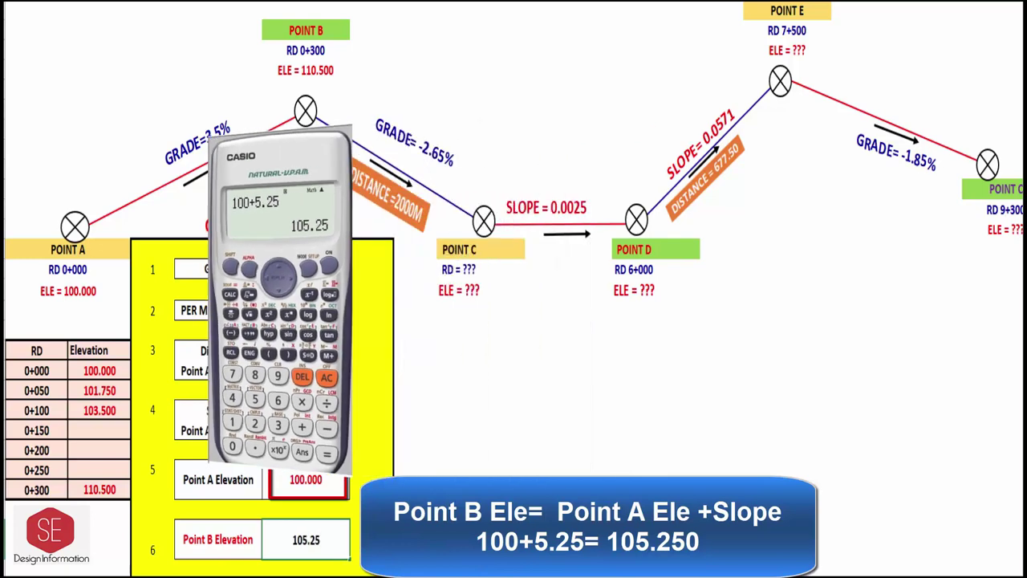
pyautogui.press('Return')
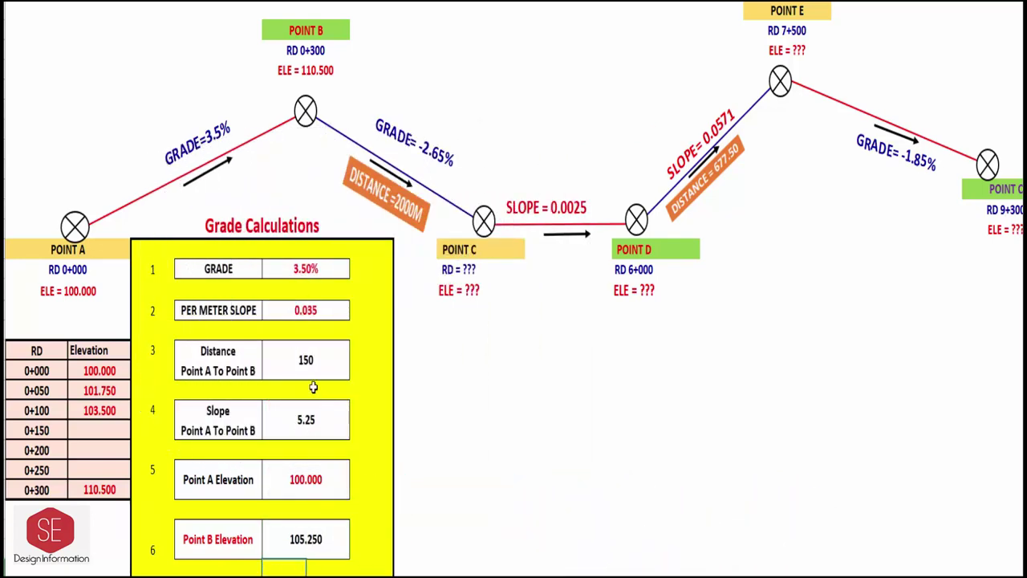
# Record 105.250 as the RD 0+150 elevation
pyautogui.click(87, 430)
pyautogui.write('105.')
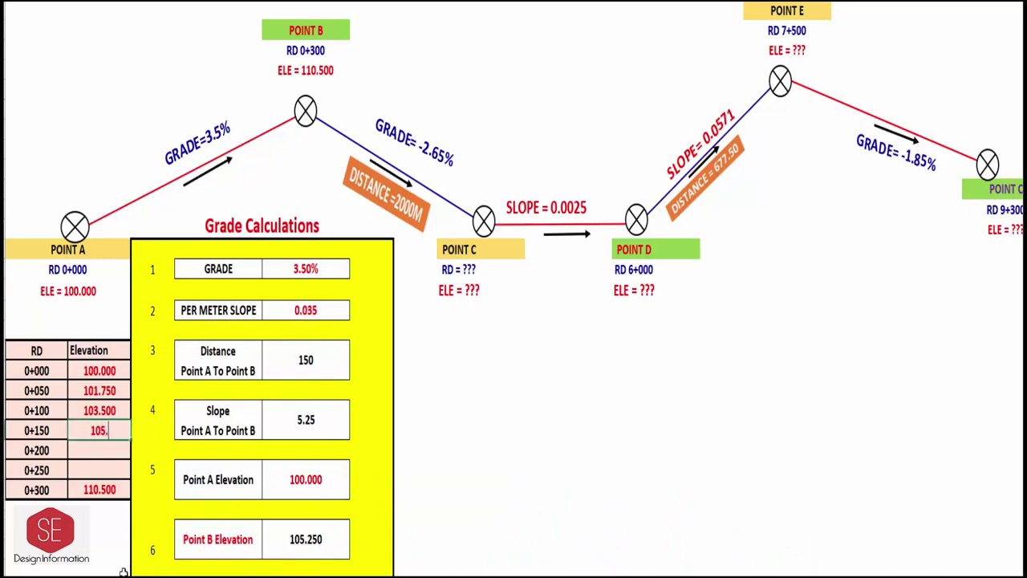
pyautogui.write('25')
pyautogui.press('Return')
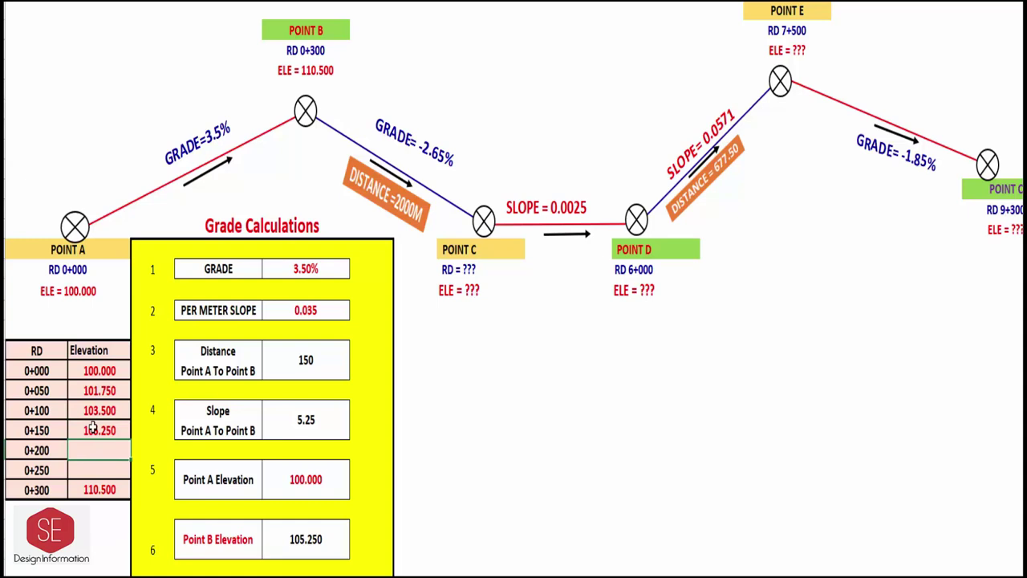
# Enter distance 200, slope 7.000 and Point B Elevation 107.000
pyautogui.click(309, 365)
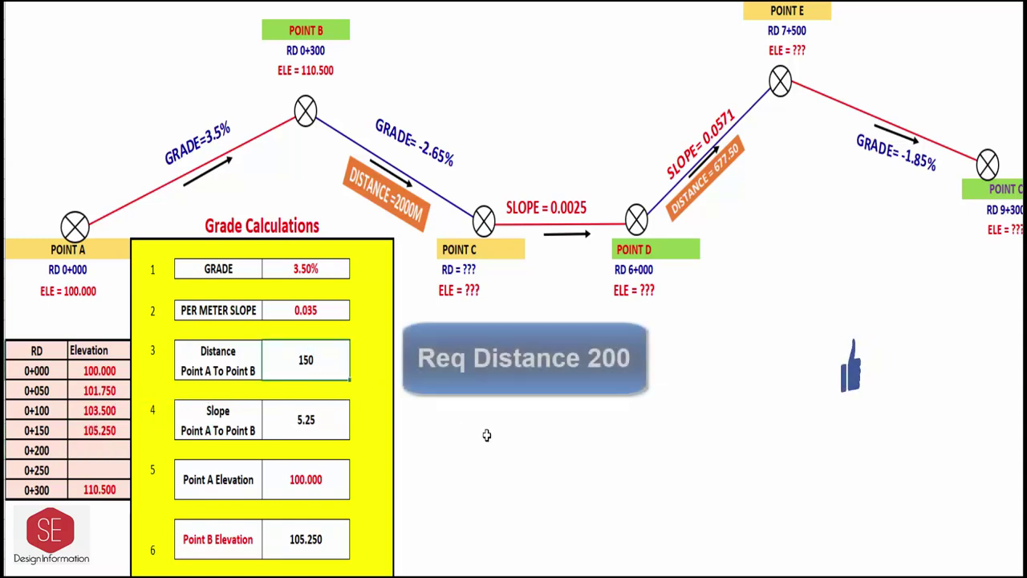
pyautogui.write('200')
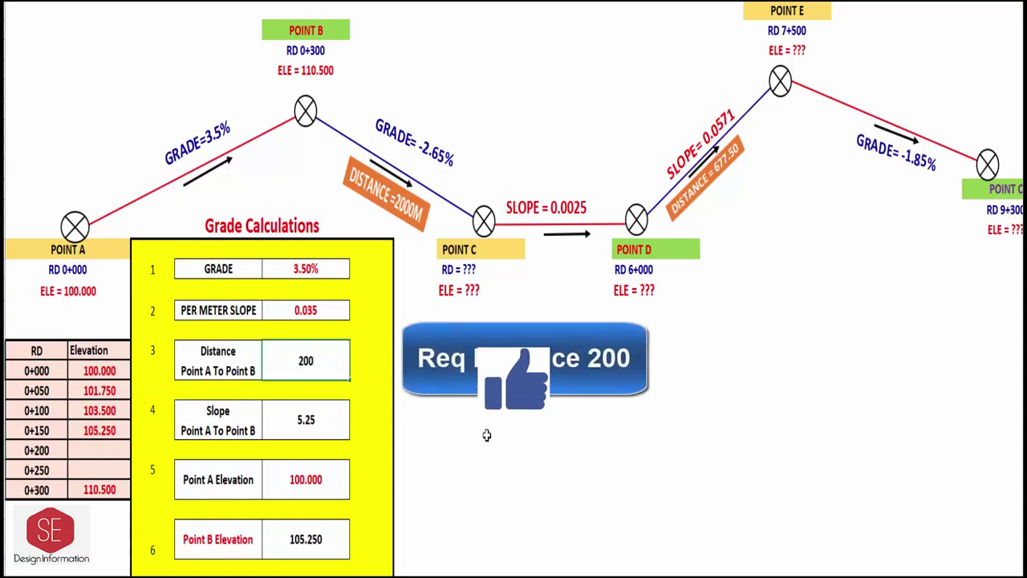
pyautogui.press('Return')
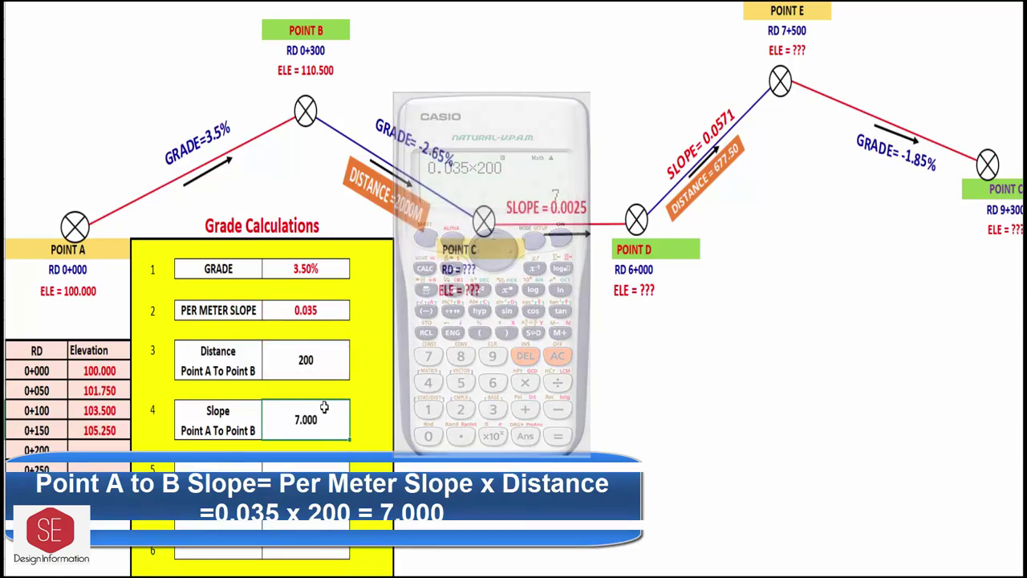
pyautogui.press('Return')
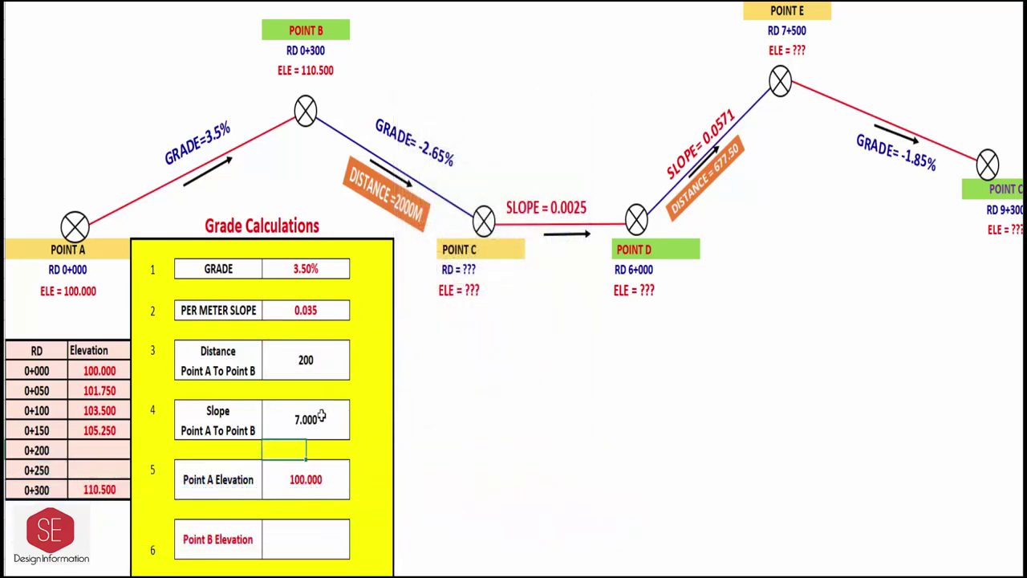
pyautogui.click(297, 490)
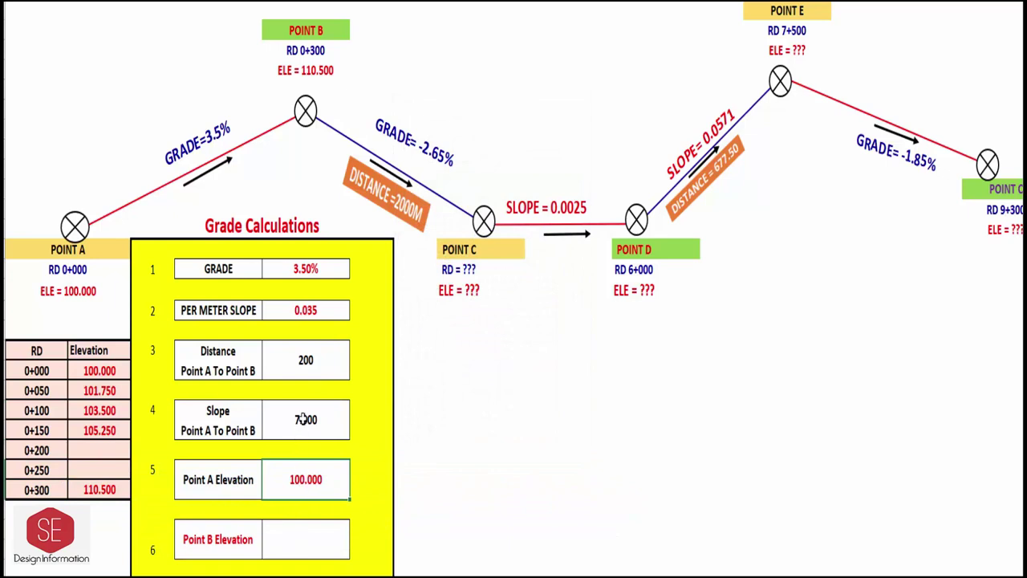
pyautogui.click(291, 541)
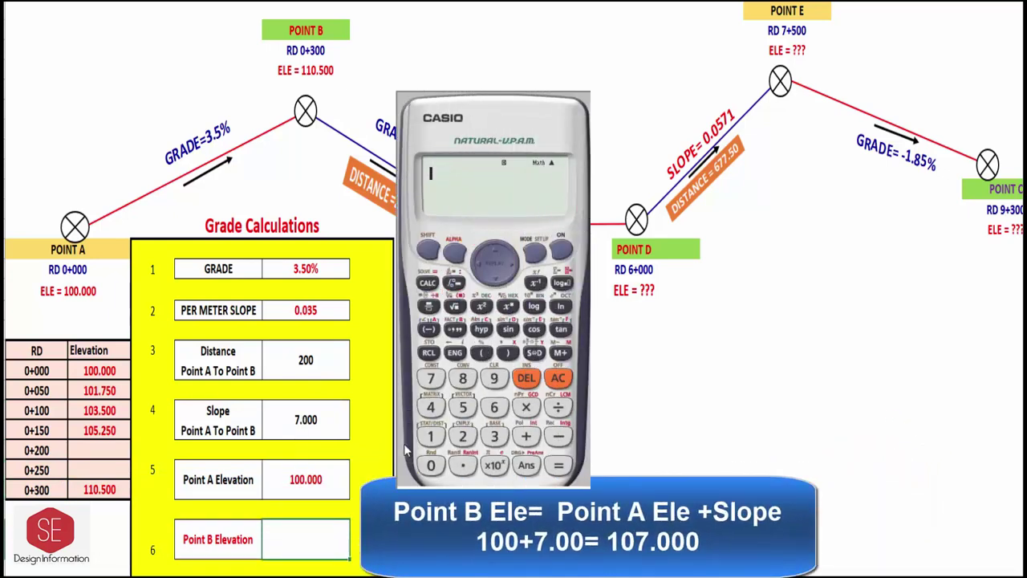
pyautogui.write('107.')
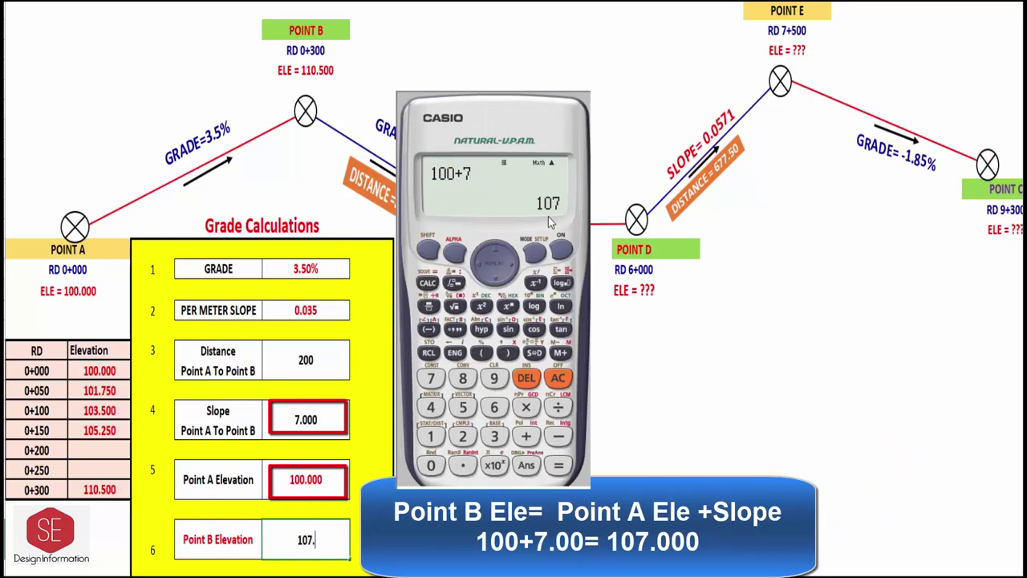
pyautogui.press('Return')
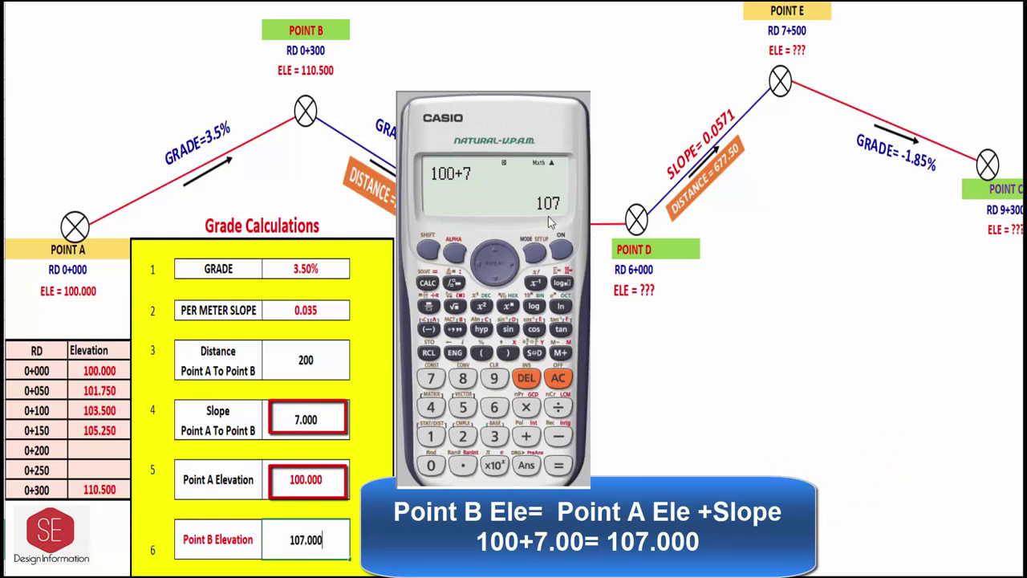
# Record 107.000 as the RD 0+200 elevation
pyautogui.click(313, 358)
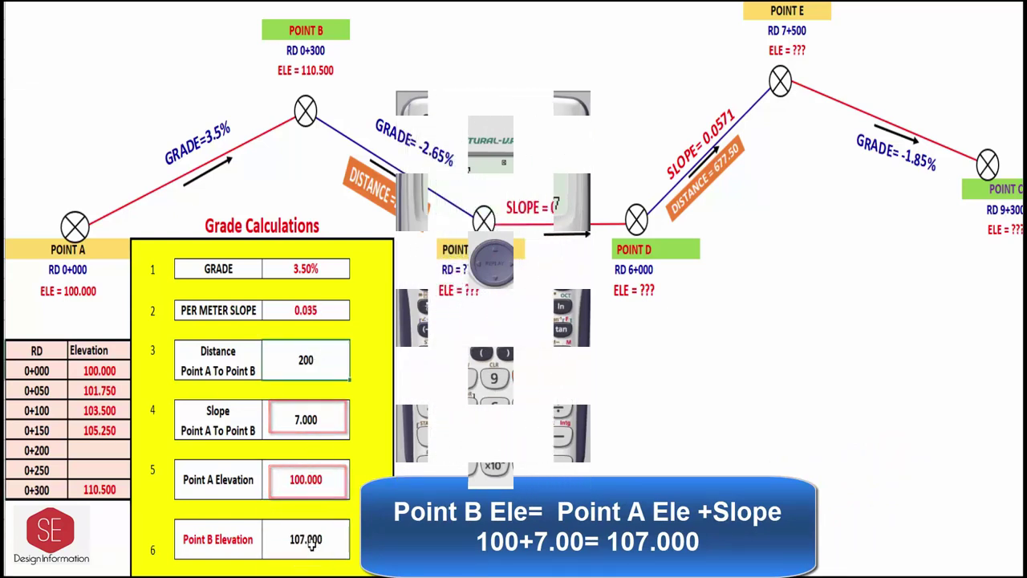
pyautogui.click(101, 454)
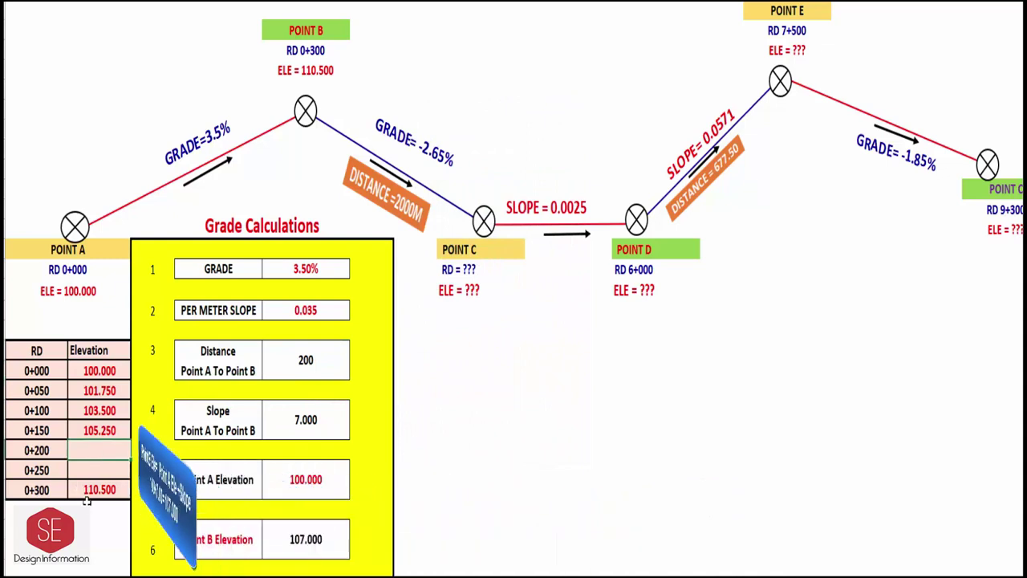
pyautogui.write('107')
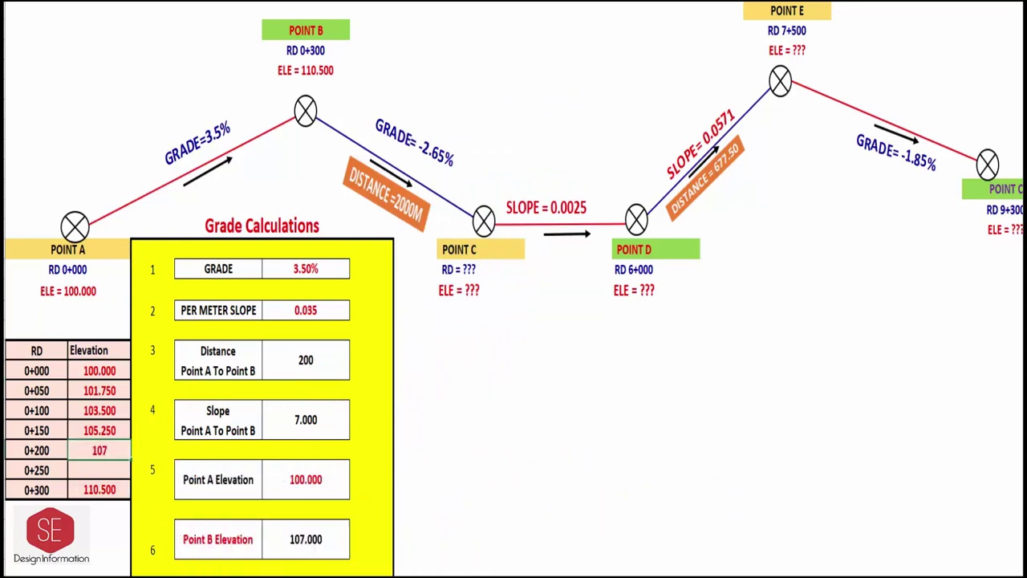
pyautogui.write('.000')
pyautogui.press('Return')
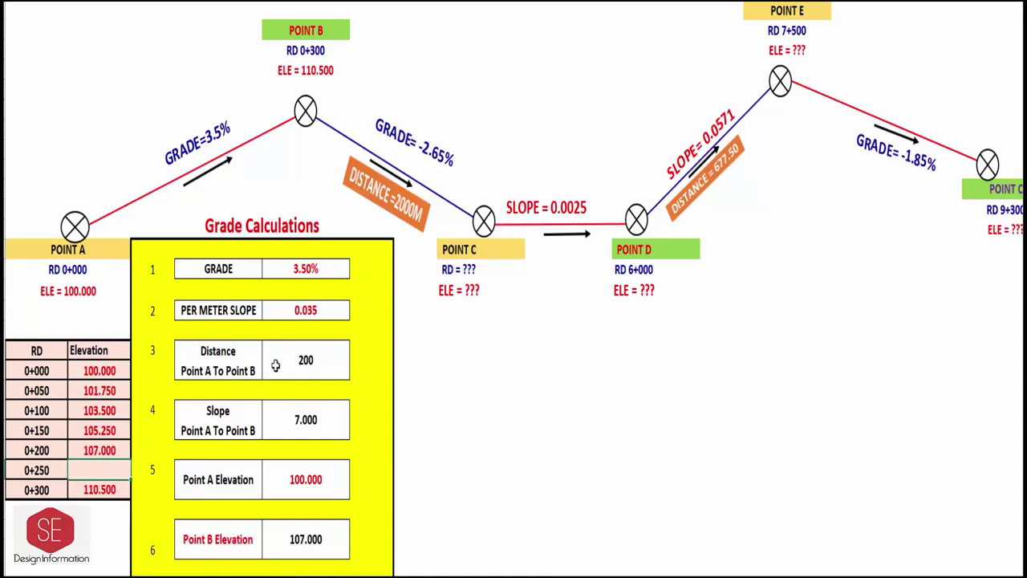
# Enter distance 250, slope 8.750 and Point B Elevation 108.750
pyautogui.click(328, 365)
pyautogui.write('25')
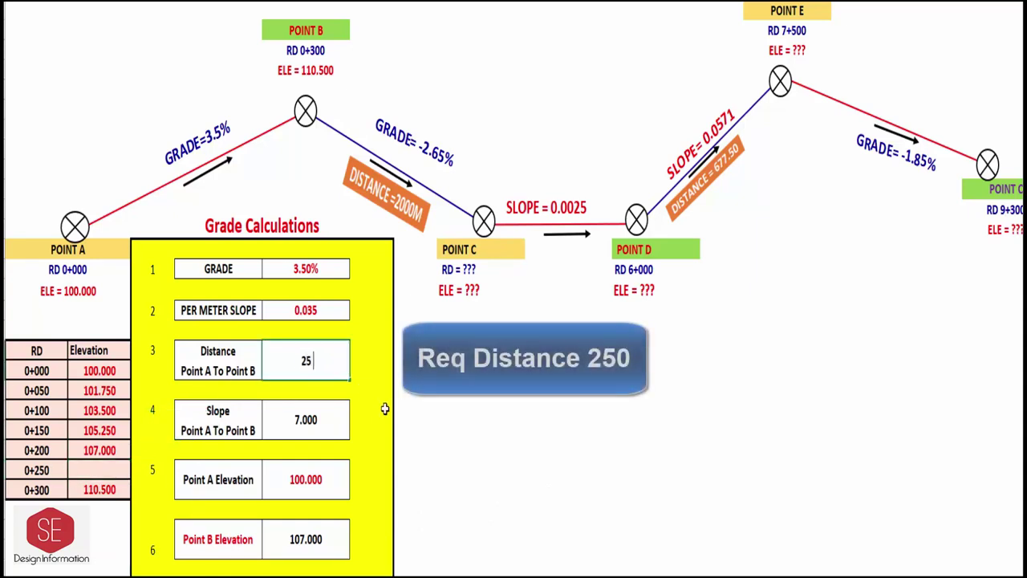
pyautogui.write('0')
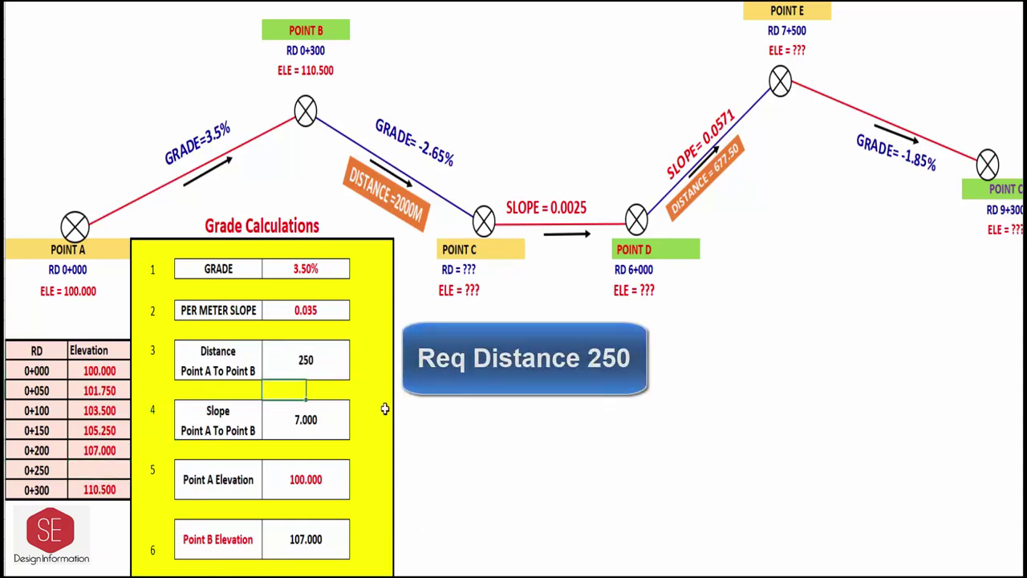
pyautogui.click(316, 416)
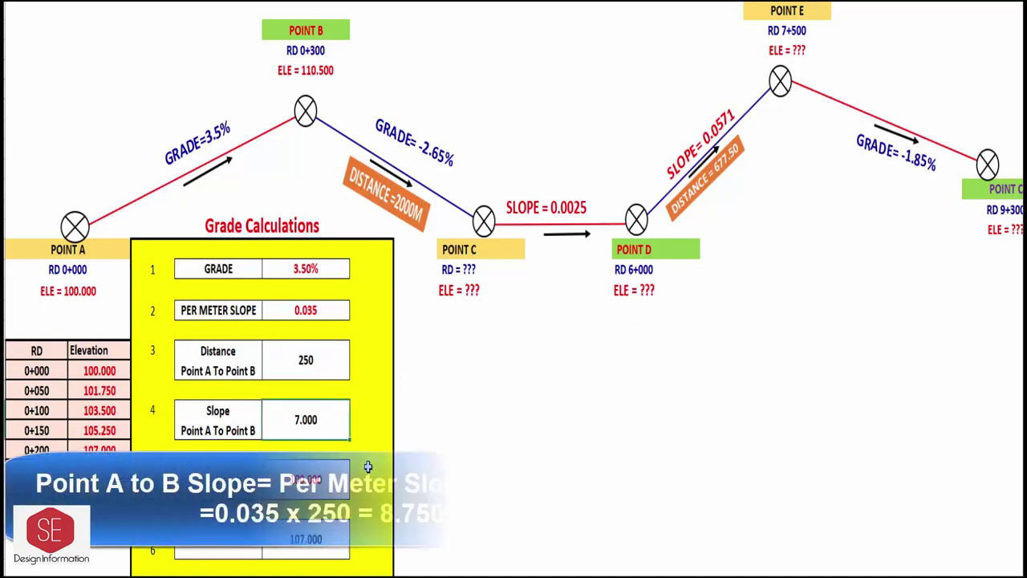
pyautogui.press('Delete')
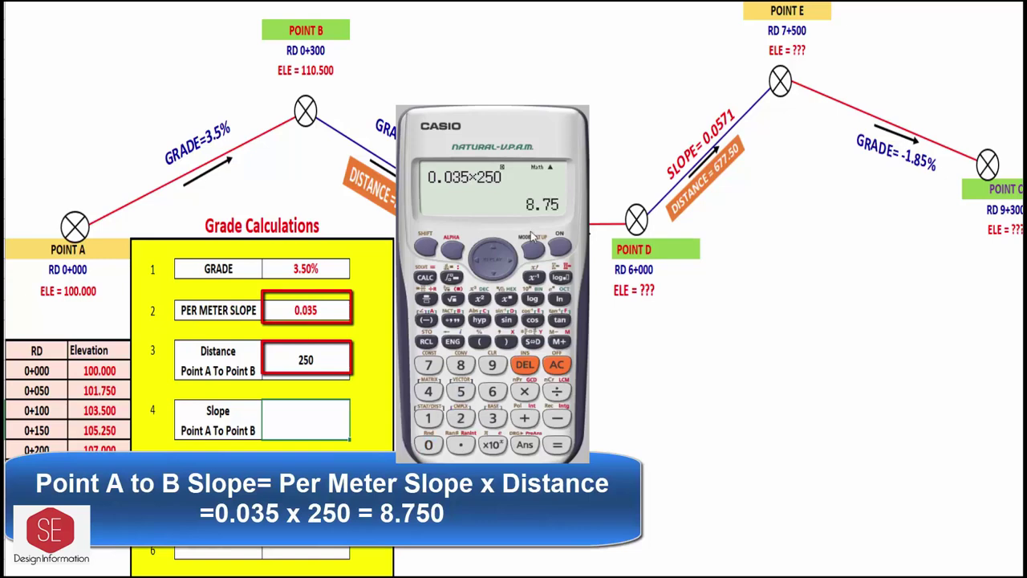
pyautogui.write('8.75')
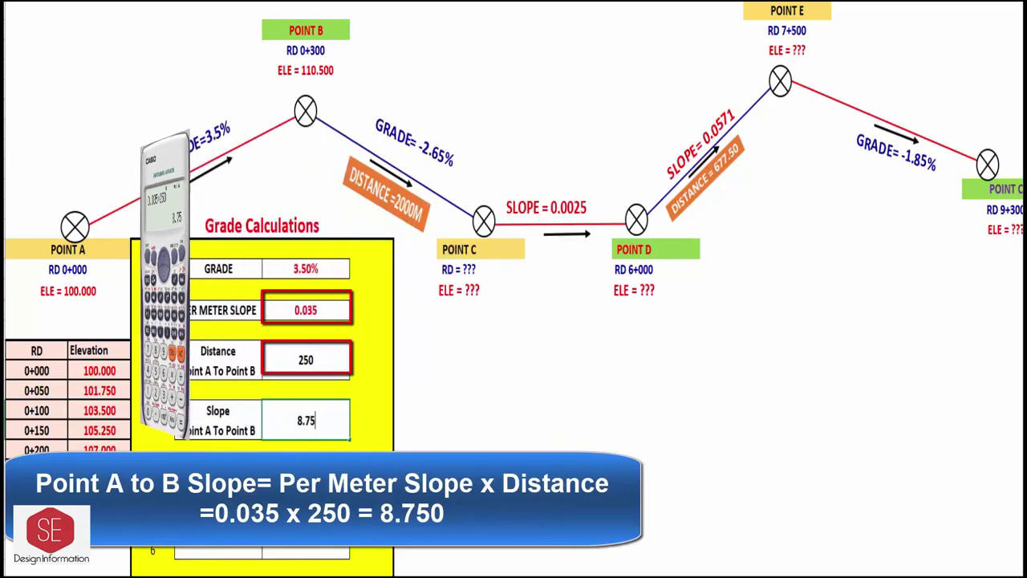
pyautogui.write('0')
pyautogui.press('Return')
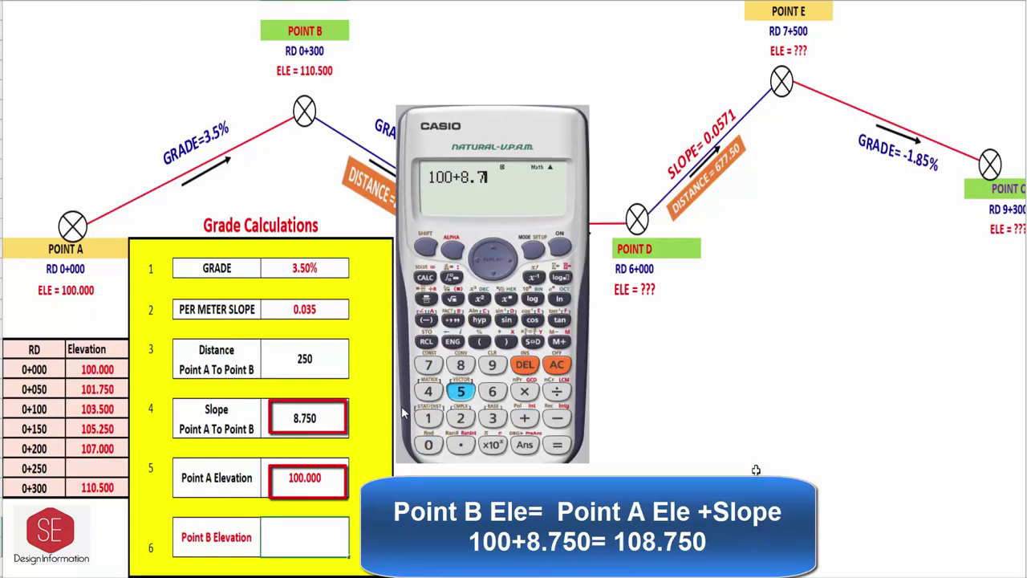
pyautogui.write('108.')
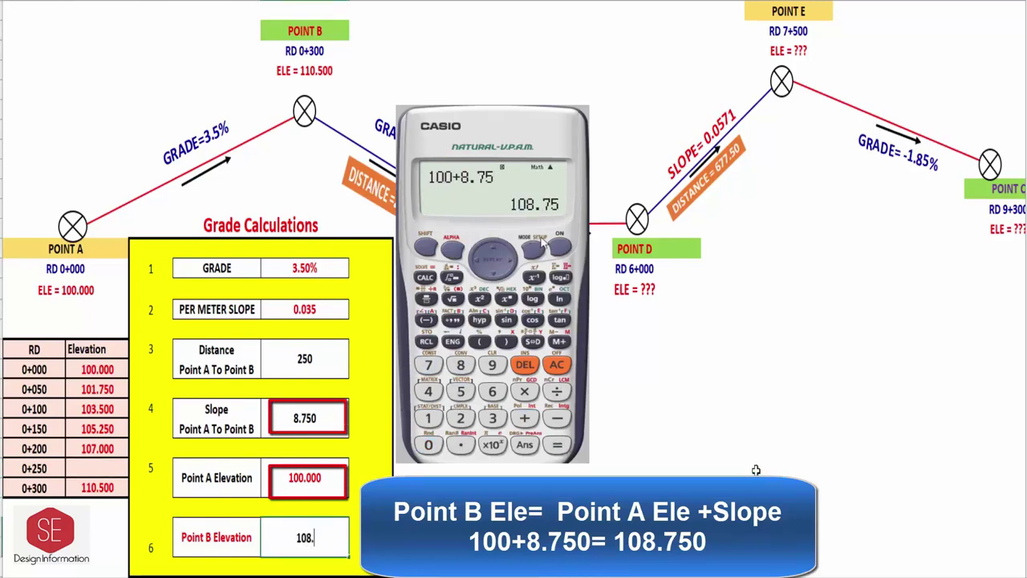
pyautogui.write('75')
pyautogui.press('Return')
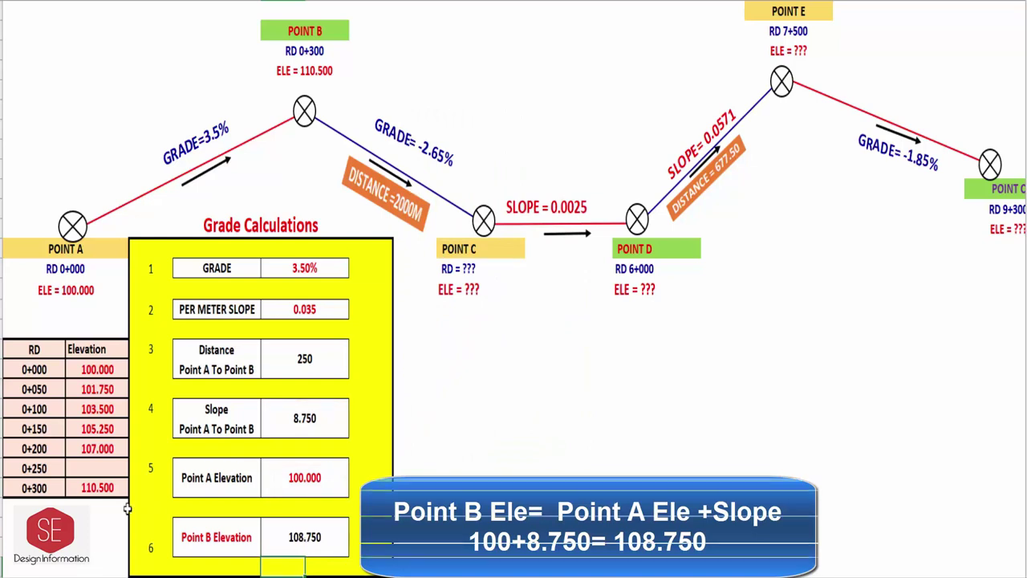
# Record 108.750 as the RD 0+250 elevation, completing the A-to-B table
pyautogui.click(93, 468)
pyautogui.write('108.750')
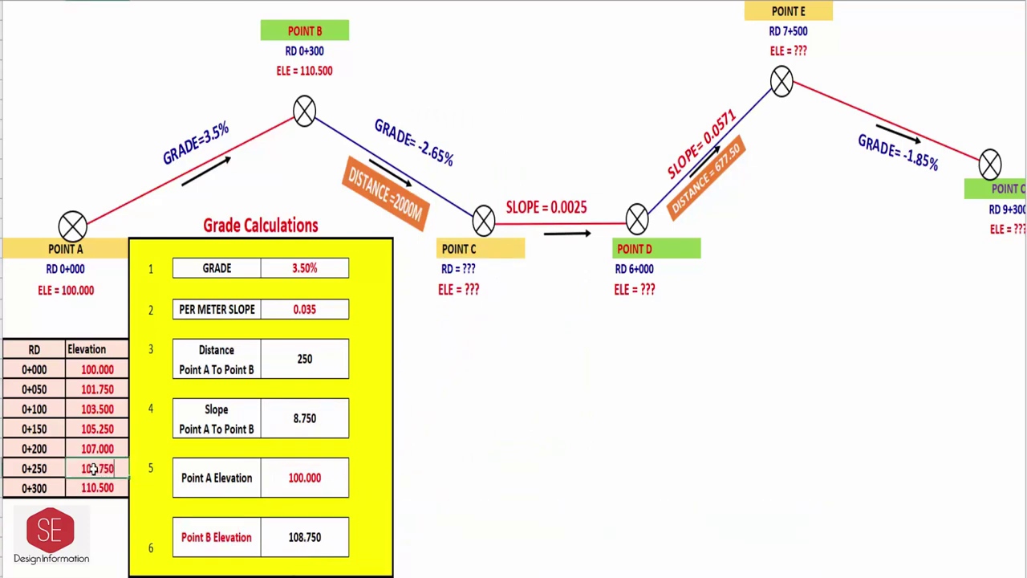
pyautogui.press('Return')
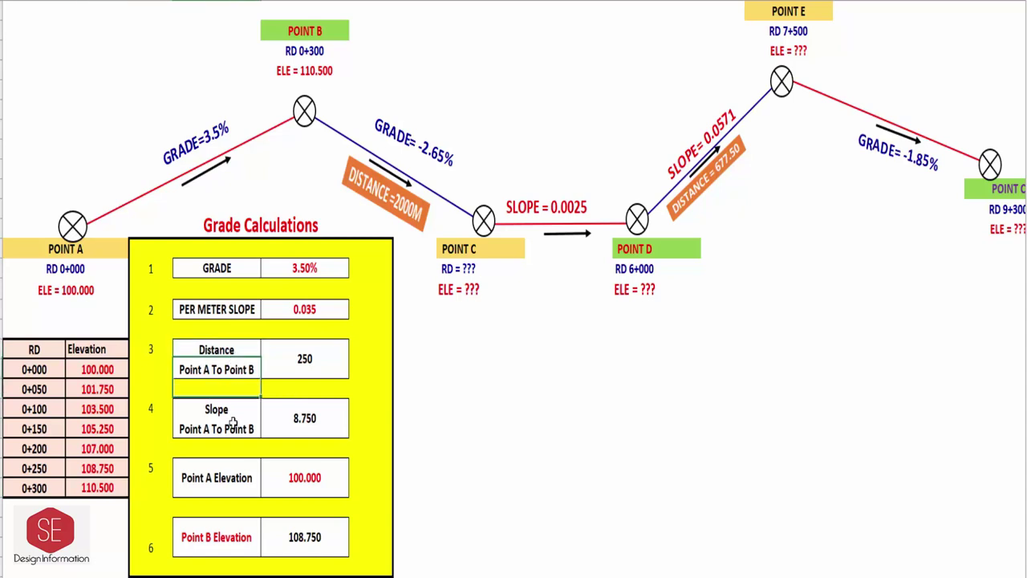
pyautogui.click(236, 480)
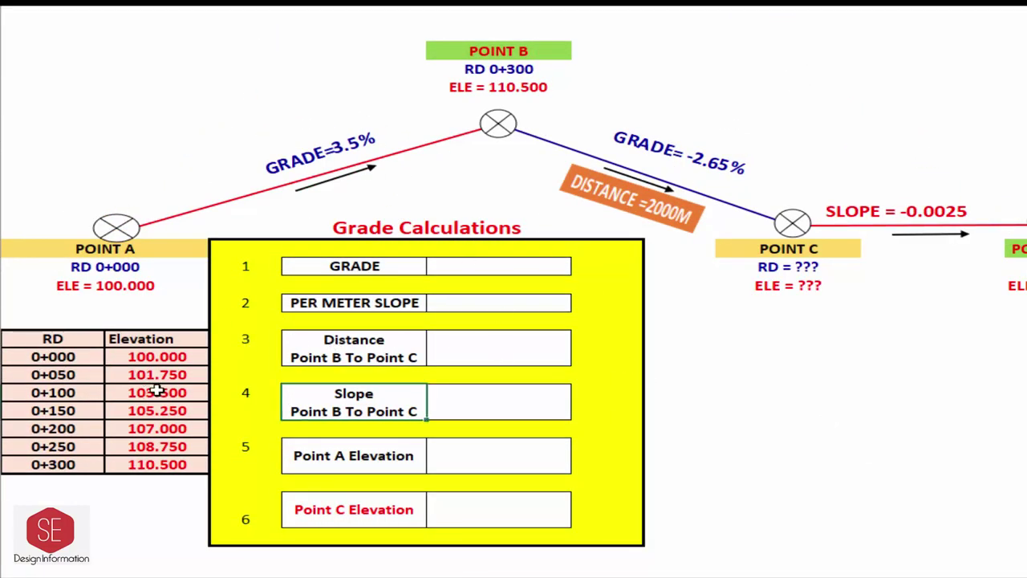
# Clear the elevations from 0+050 to 0+300 and enter a 3.50% grade in the GRADE box
pyautogui.moveTo(167, 375); pyautogui.dragTo(171, 464)
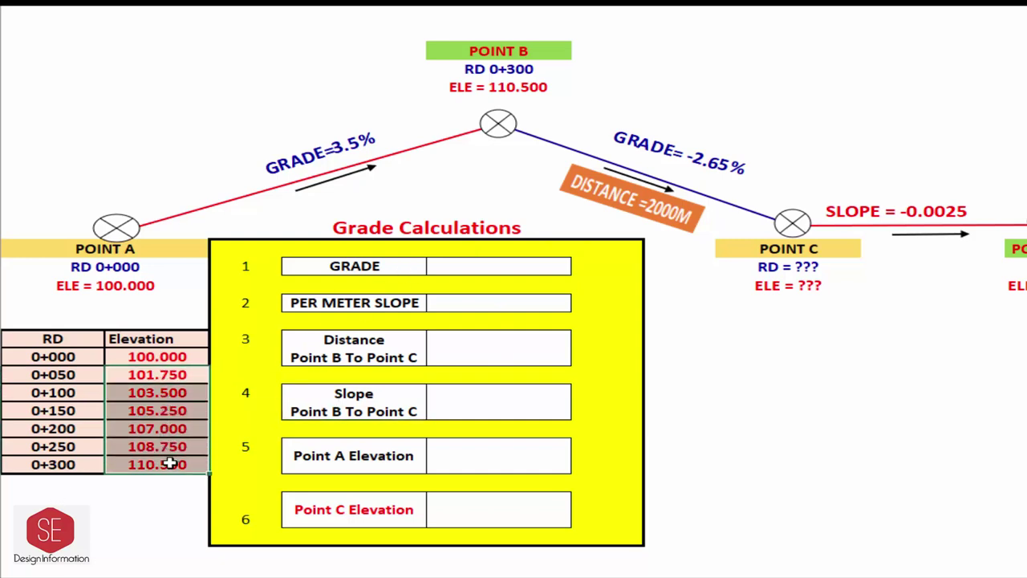
pyautogui.press('Delete')
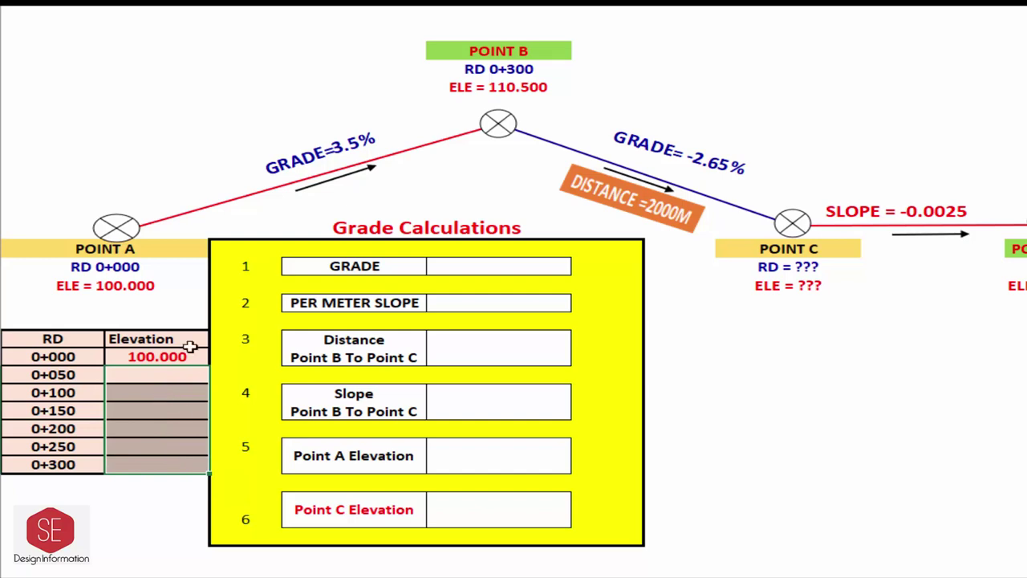
pyautogui.click(174, 356)
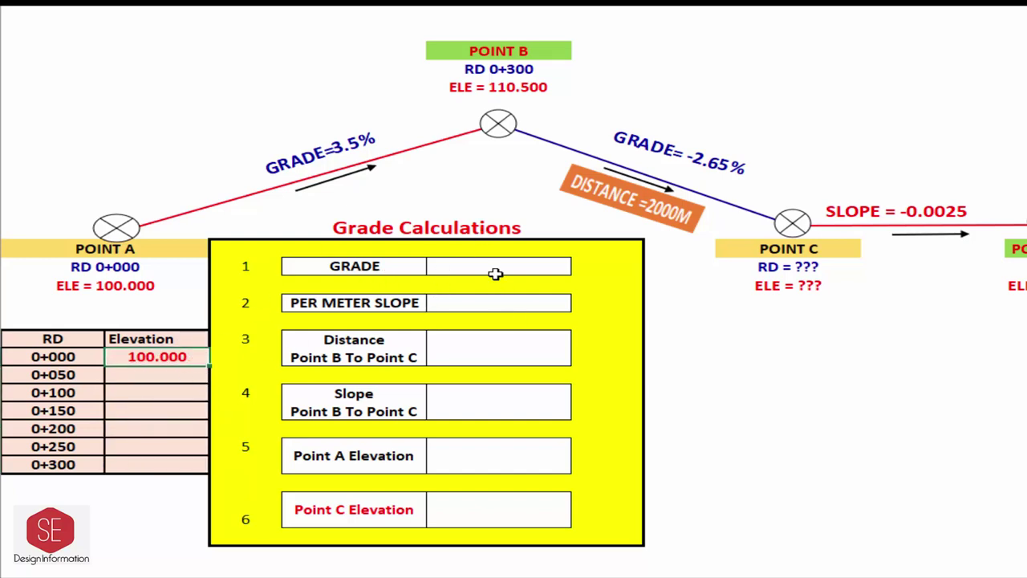
pyautogui.click(496, 271)
pyautogui.write('3.5')
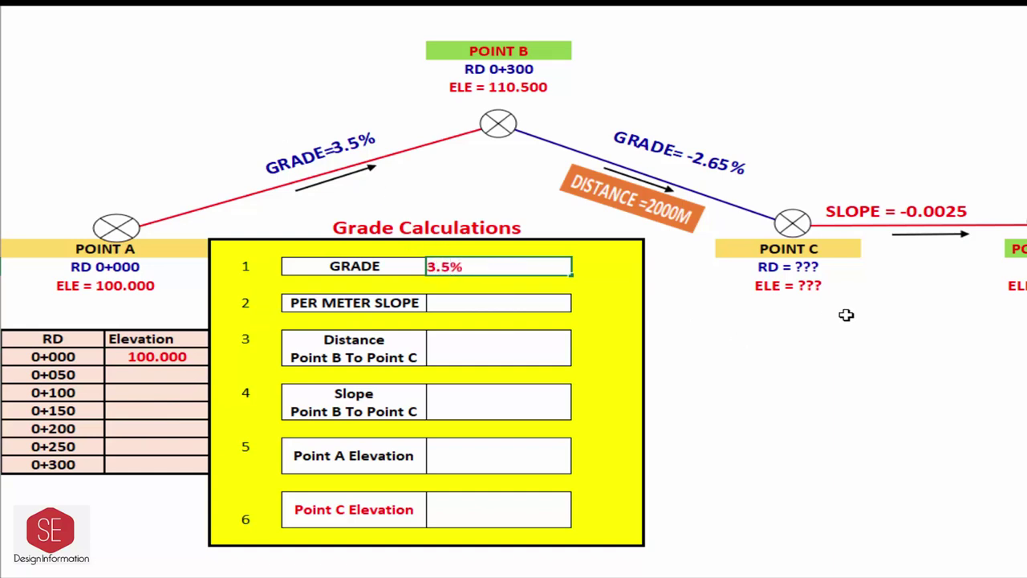
pyautogui.press('Return')
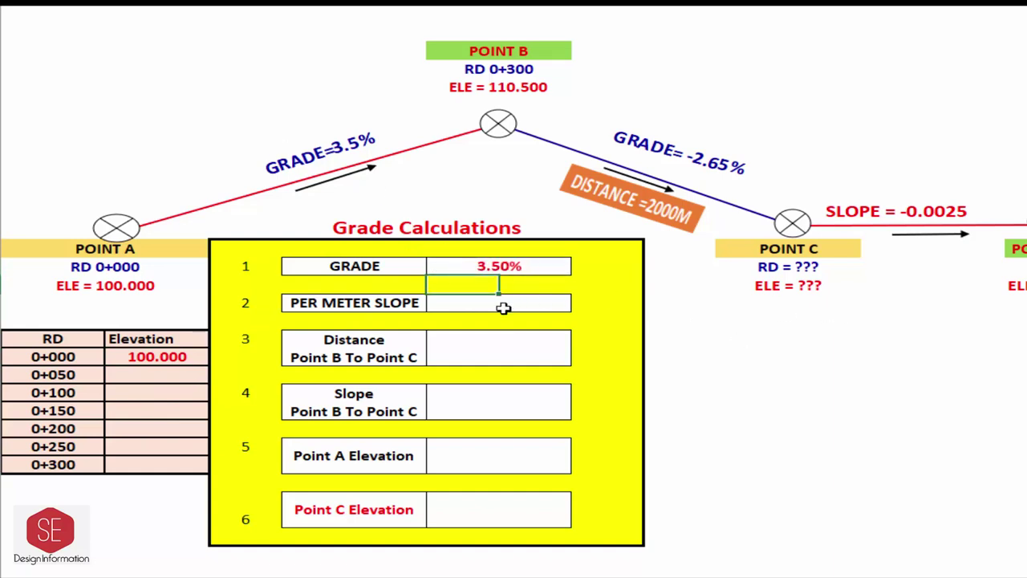
# Enter 0.035 as the per-meter slope, the 3.50% grade divided by 100
pyautogui.click(479, 306)
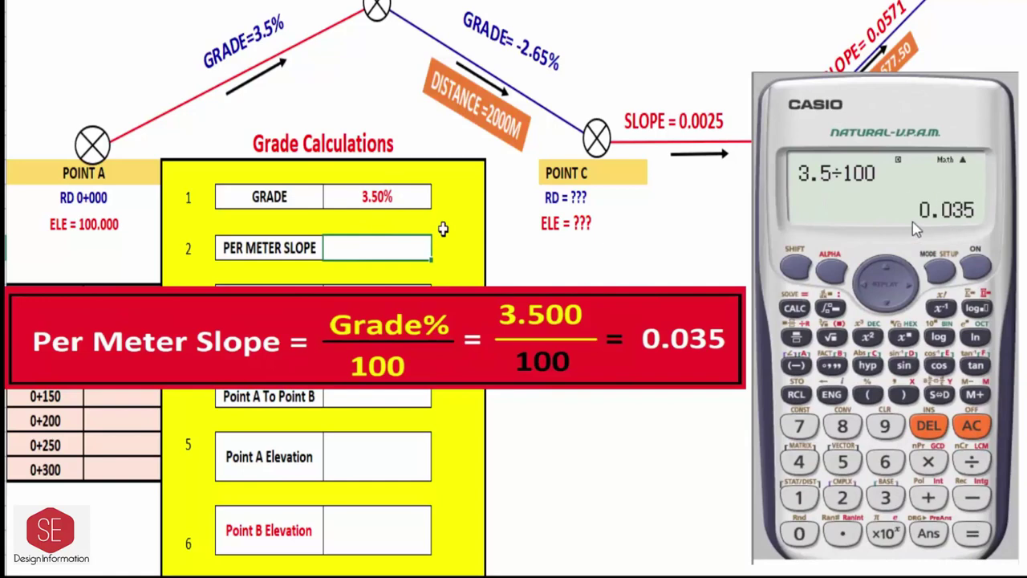
pyautogui.write('0.035')
pyautogui.press('Return')
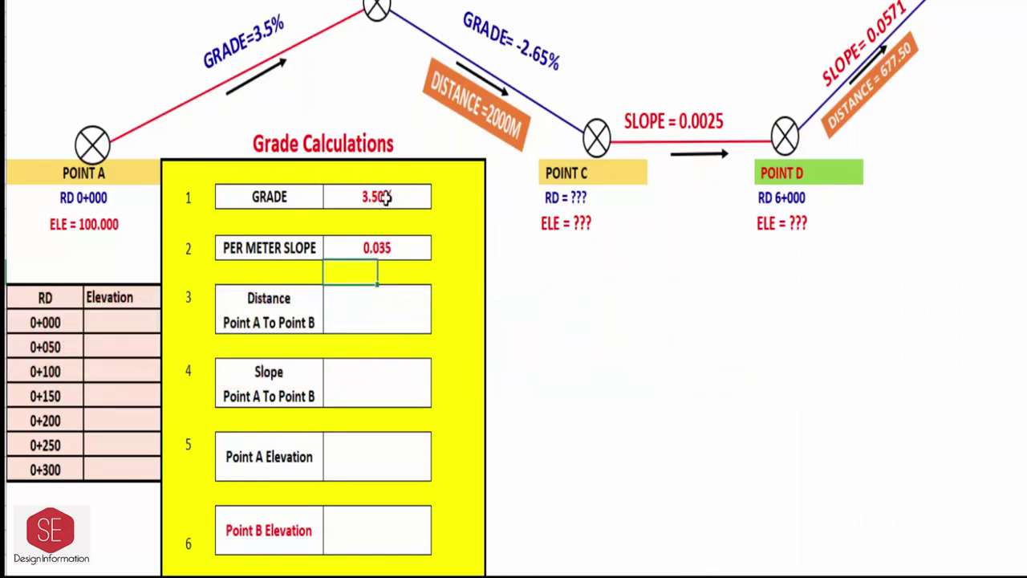
# Fill the Point A to B panel with distance 50, slope 1.75 and Point B Elevation 101.750
pyautogui.click(365, 310)
pyautogui.write('50')
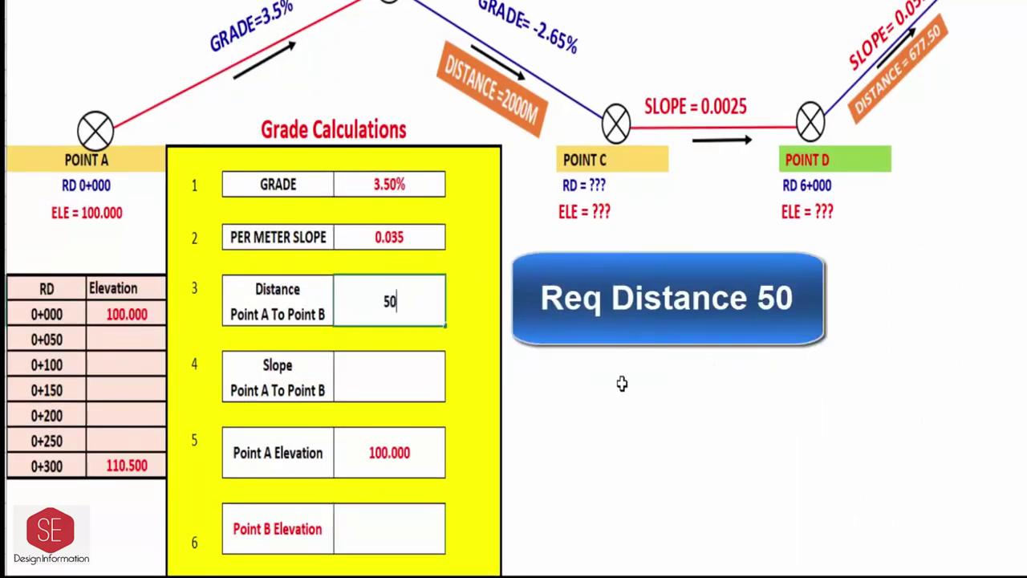
pyautogui.press('Return')
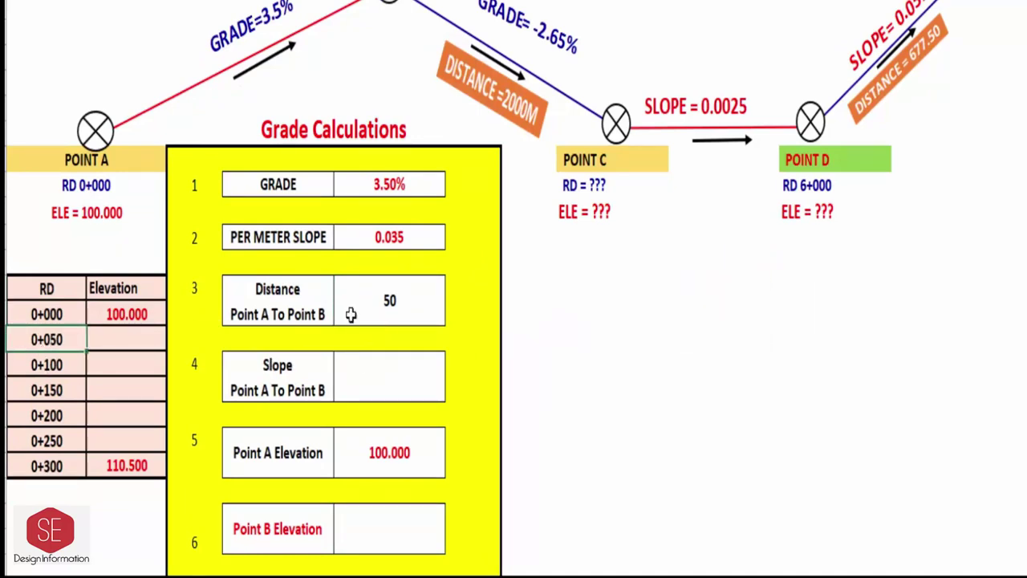
pyautogui.click(409, 311)
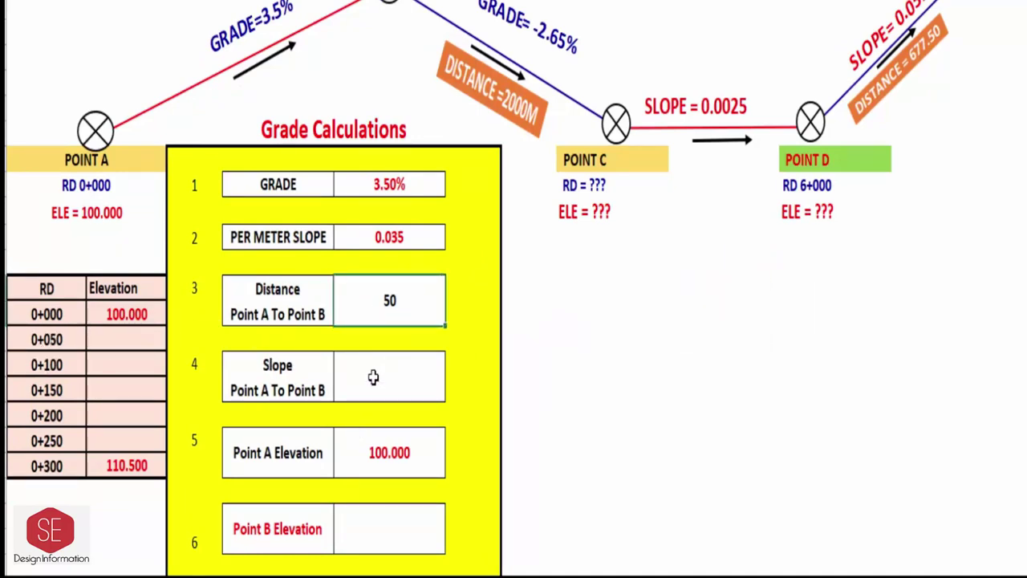
pyautogui.click(373, 377)
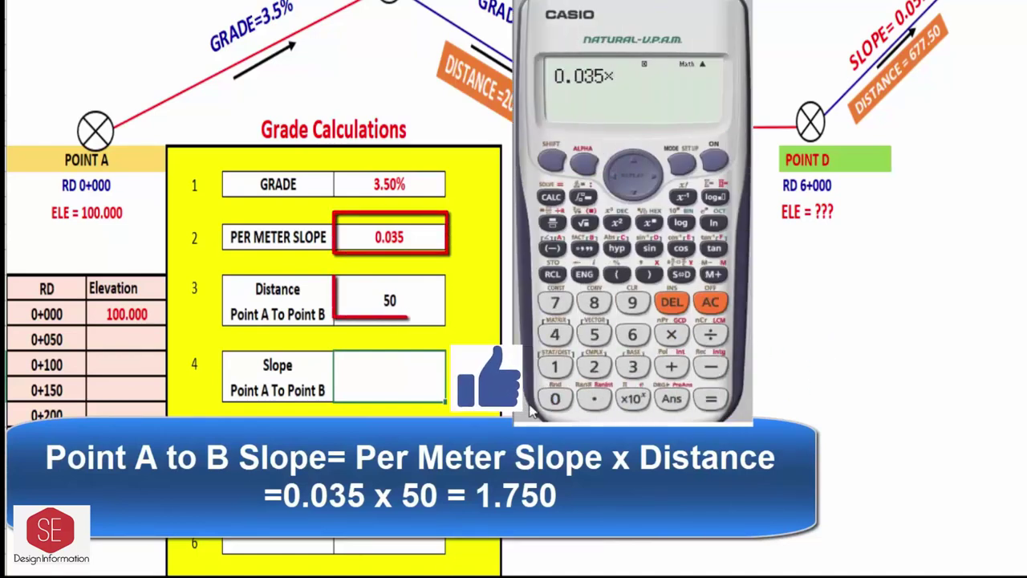
pyautogui.write('1.')
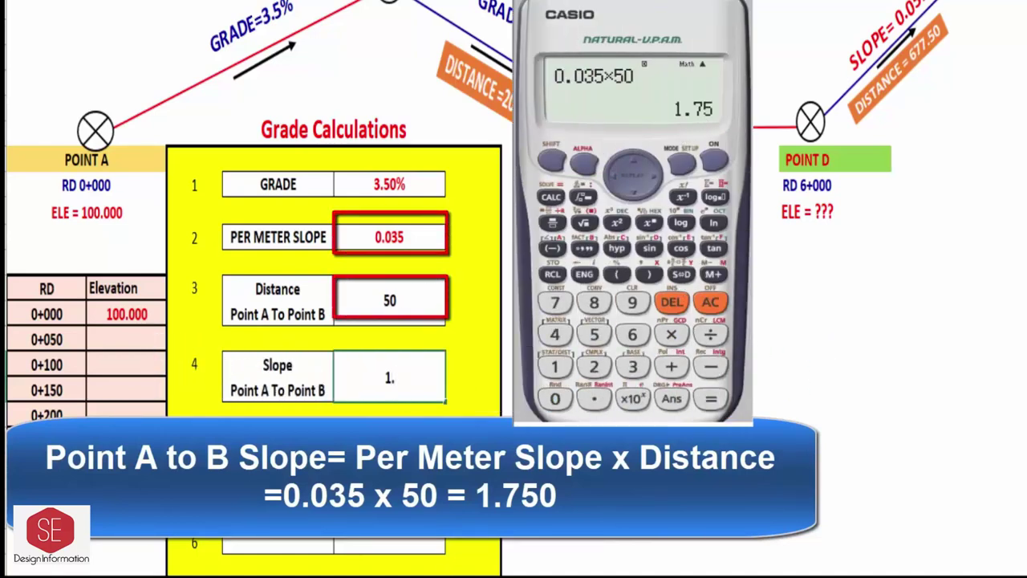
pyautogui.write('750')
pyautogui.press('Return')
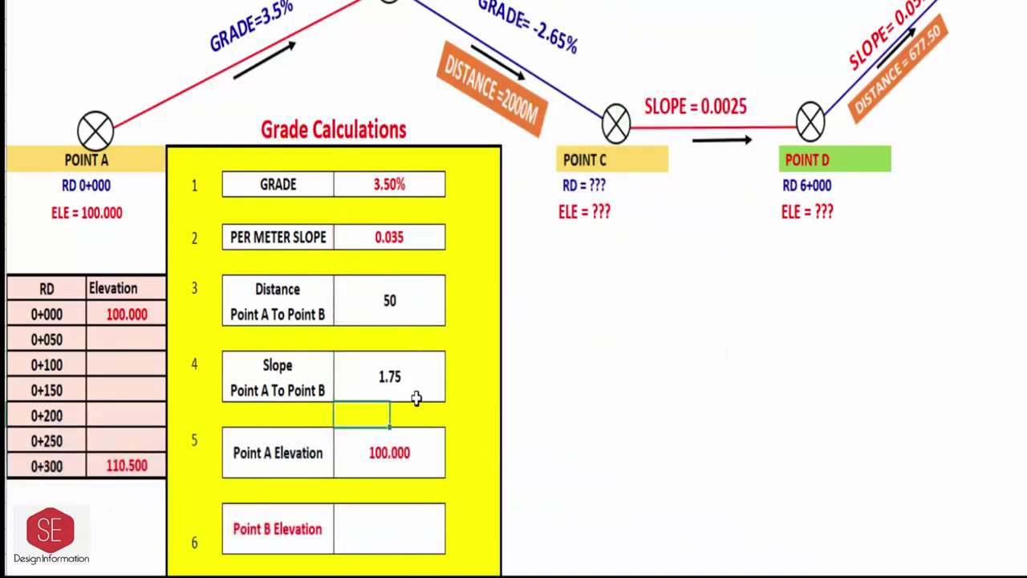
pyautogui.click(411, 526)
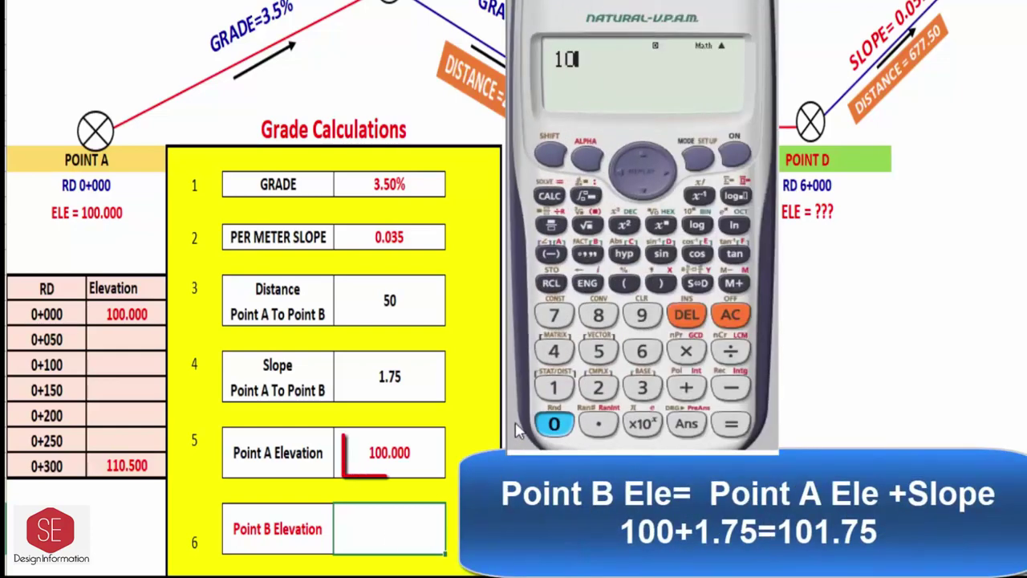
pyautogui.write('1')
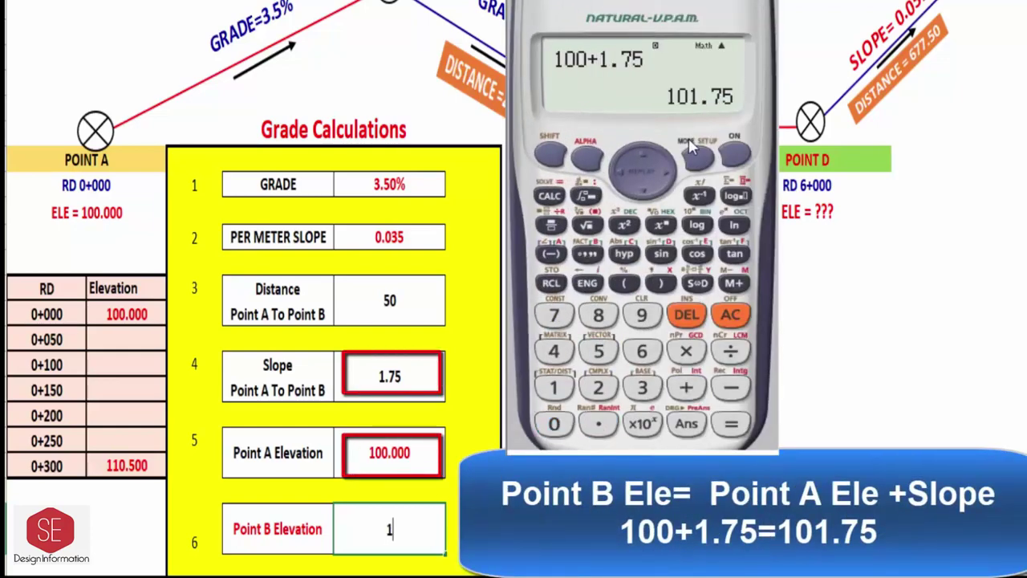
pyautogui.write('01.7')
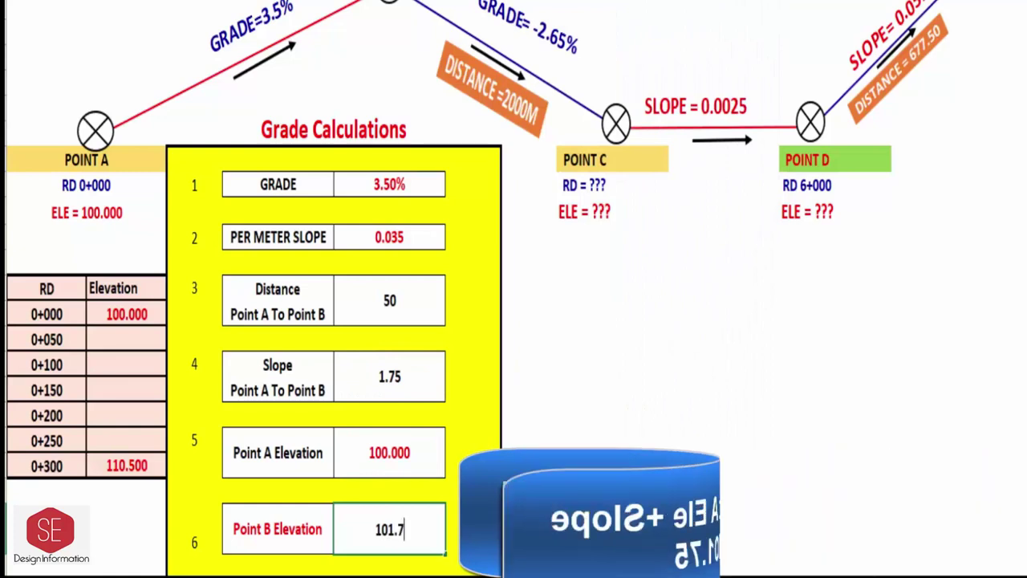
pyautogui.write('5')
pyautogui.press('Return')
pyautogui.click(379, 536)
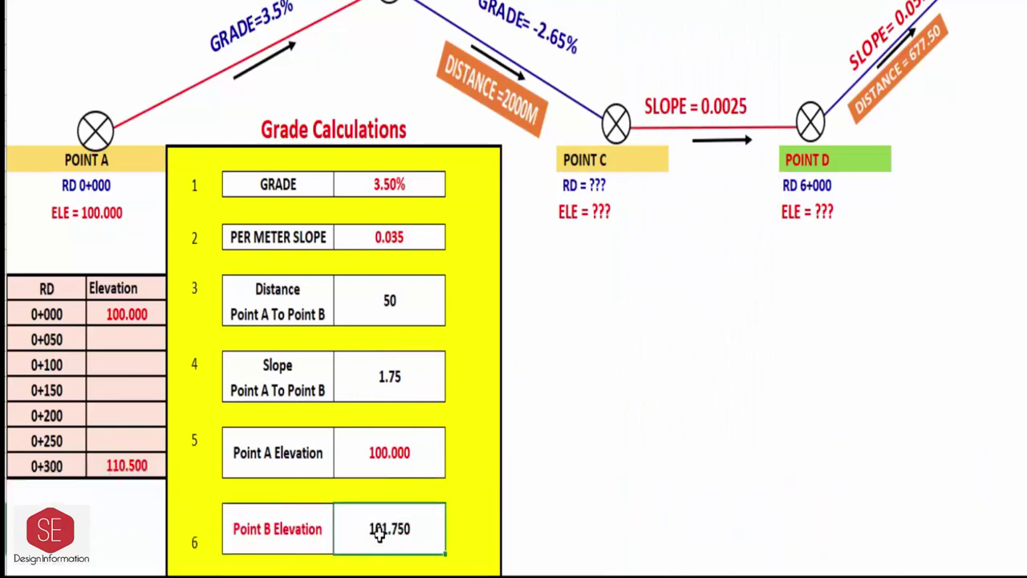
# Enter elevations 101.750 at station 0+050 and 103.500 at 0+100
pyautogui.click(100, 339)
pyautogui.write('101')
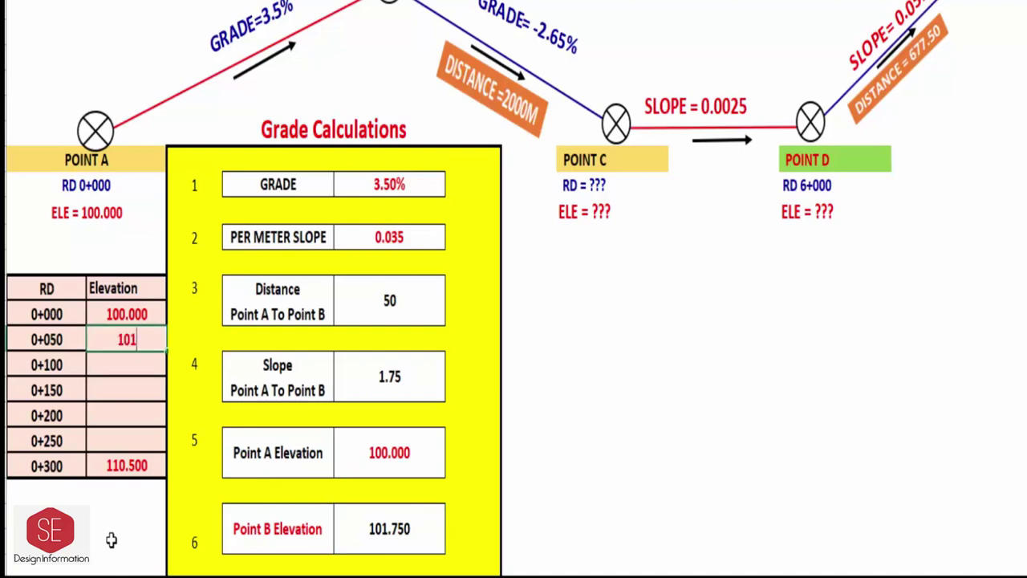
pyautogui.write('.750')
pyautogui.press('Return')
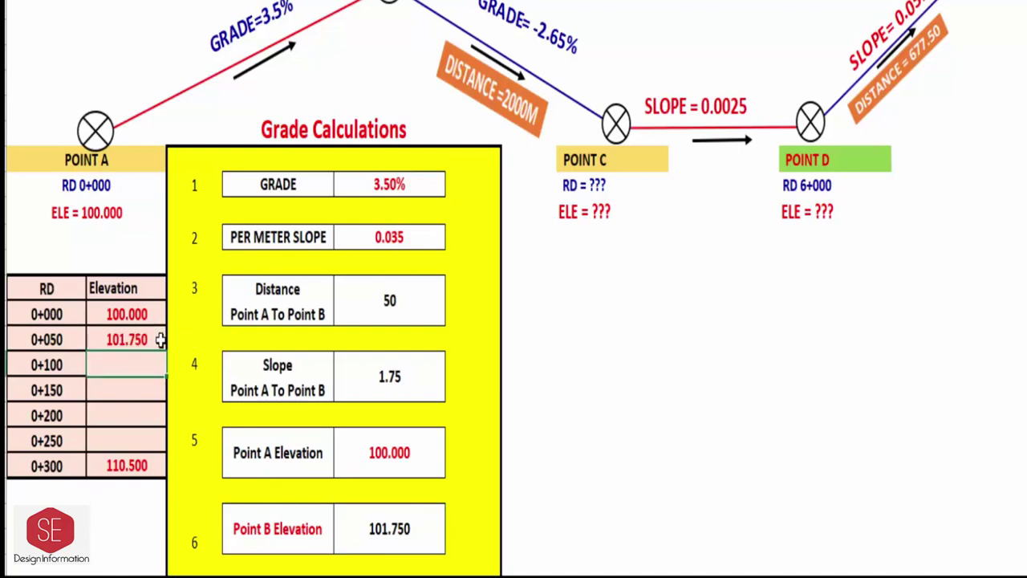
pyautogui.click(133, 337)
pyautogui.click(137, 314)
pyautogui.click(138, 338)
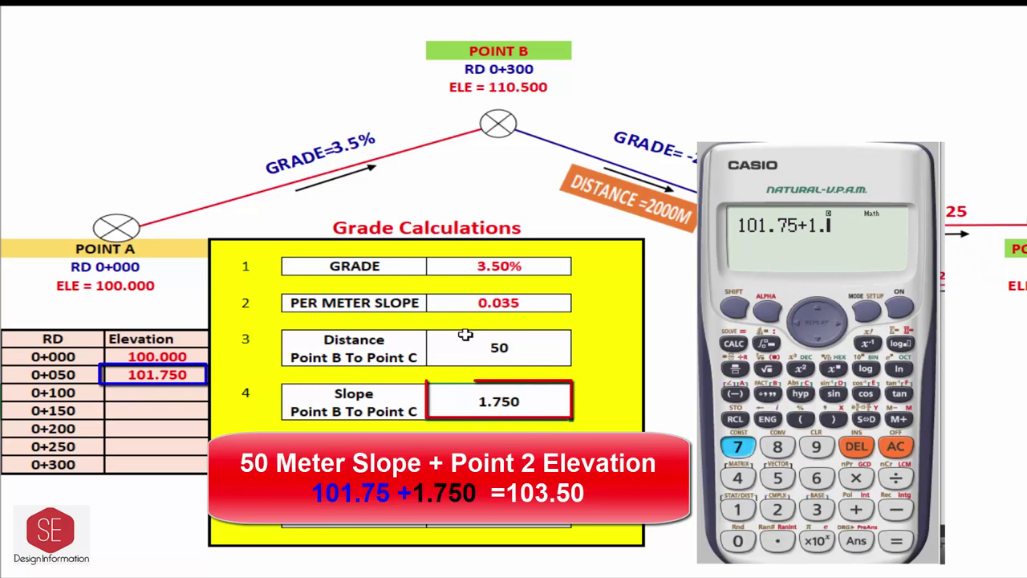
pyautogui.write('103.5')
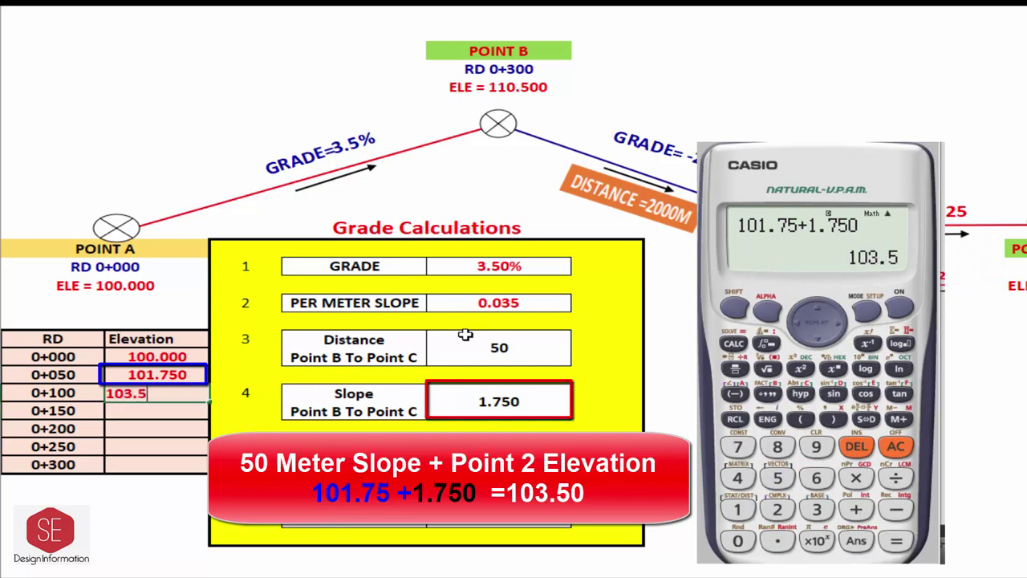
pyautogui.press('Return')
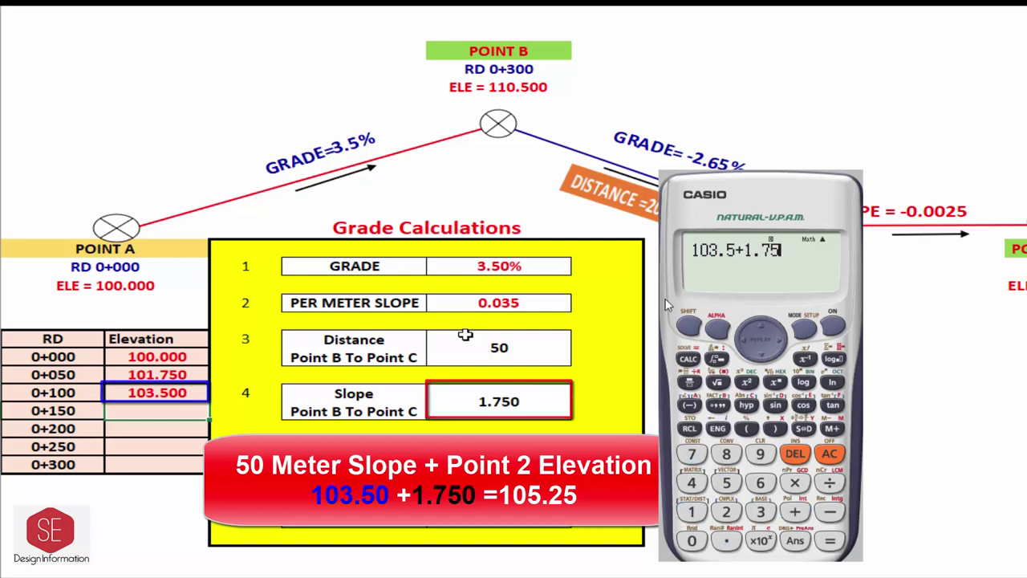
# Continue with elevations 105.250, 107.000 and 108.750 for stations 0+150 through 0+250
pyautogui.write('105.')
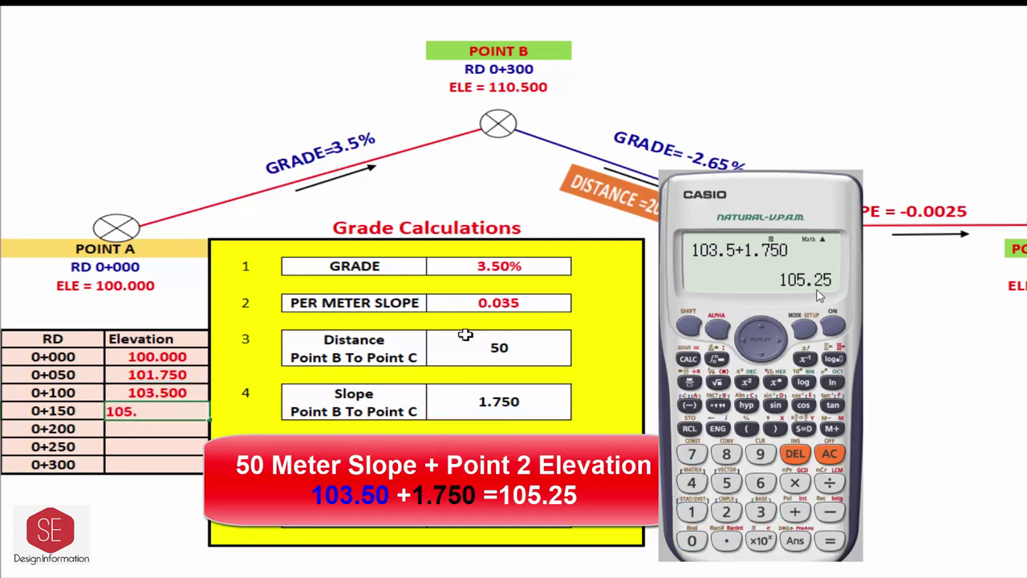
pyautogui.write('25')
pyautogui.press('Return')
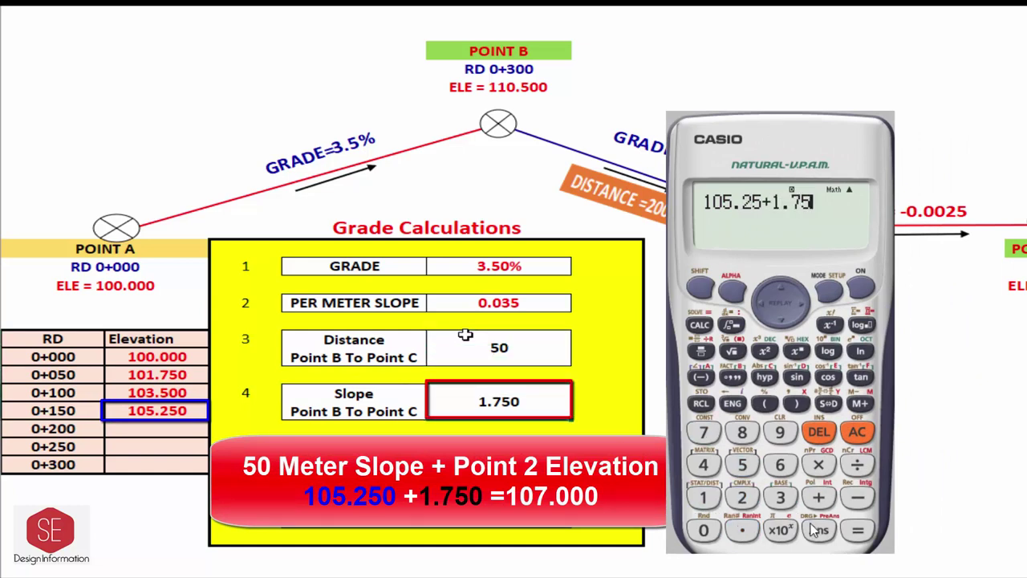
pyautogui.write('107')
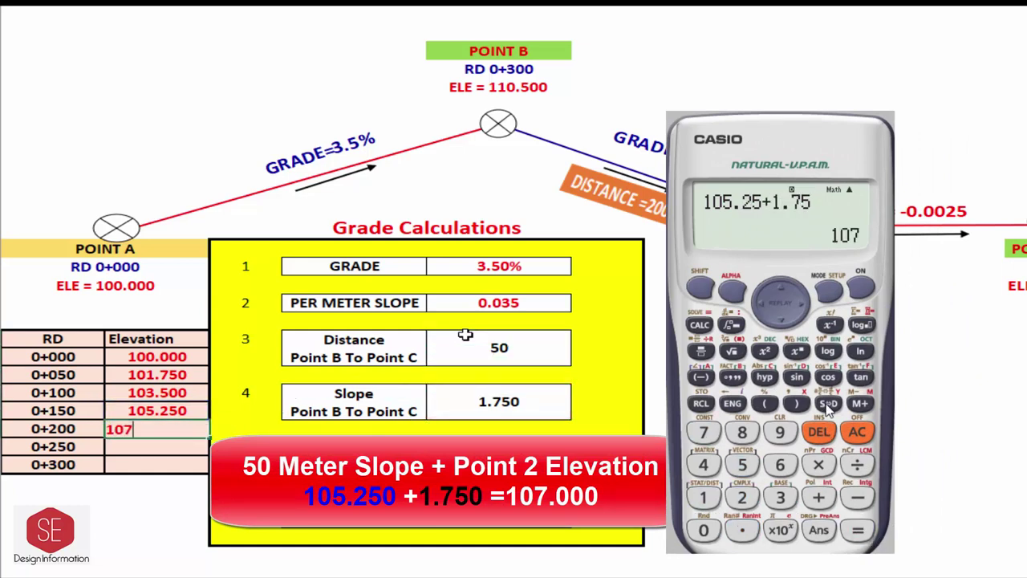
pyautogui.write('.00')
pyautogui.press('Return')
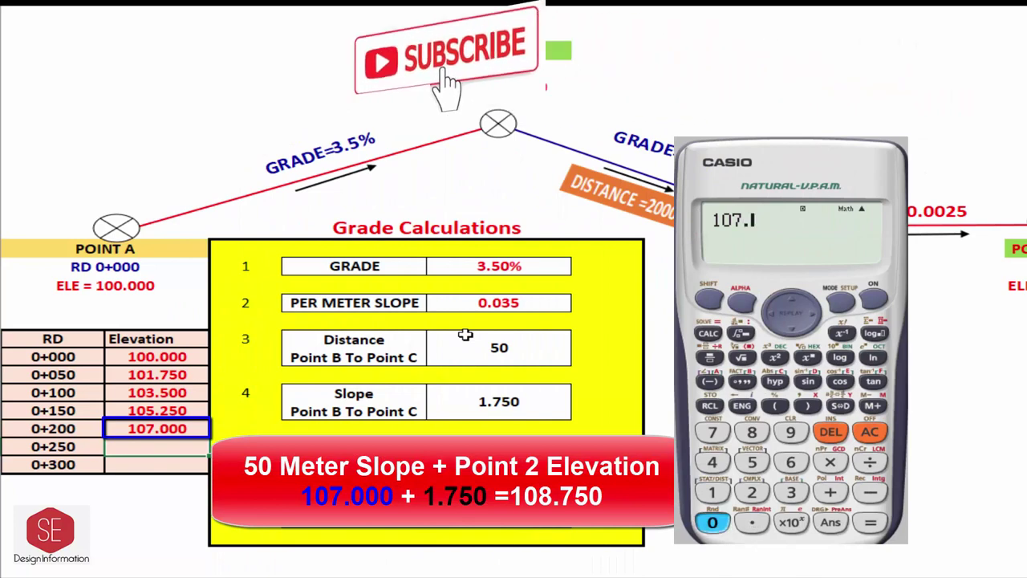
pyautogui.write('108')
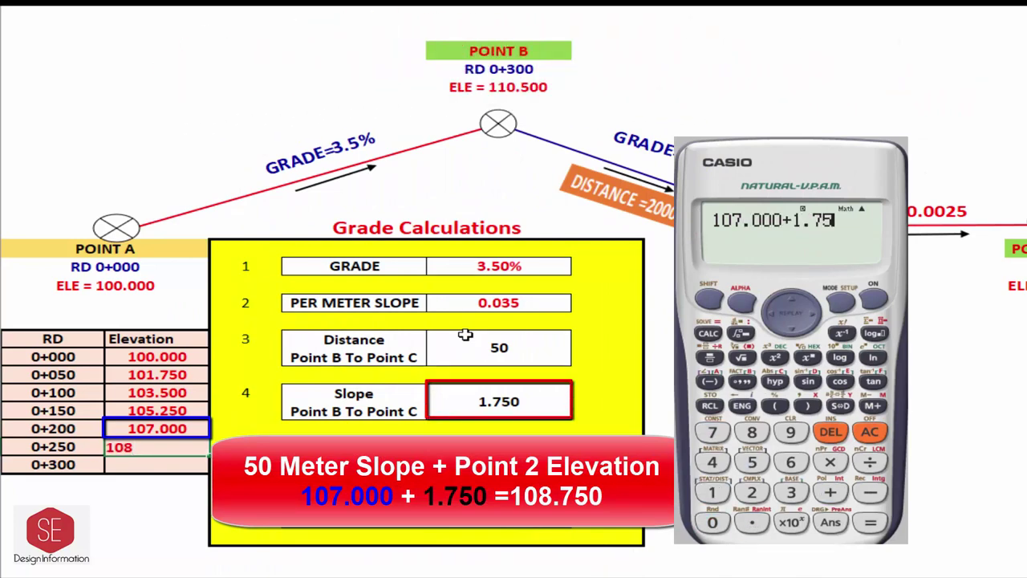
pyautogui.write('.75')
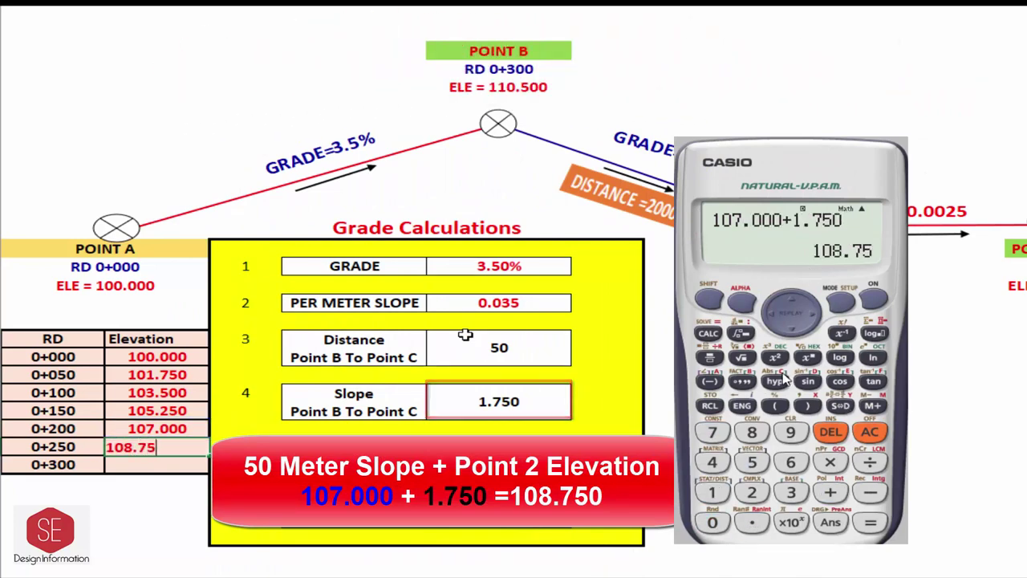
pyautogui.press('Return')
pyautogui.write('110.500')
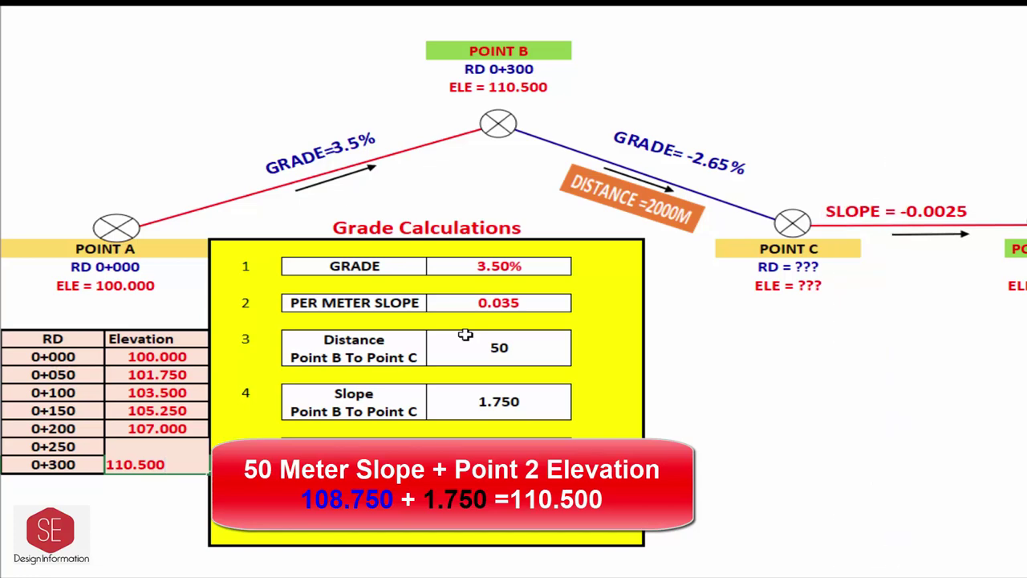
# Confirm 110.500 at station 0+300 and change the distance to 100
pyautogui.press('Return')
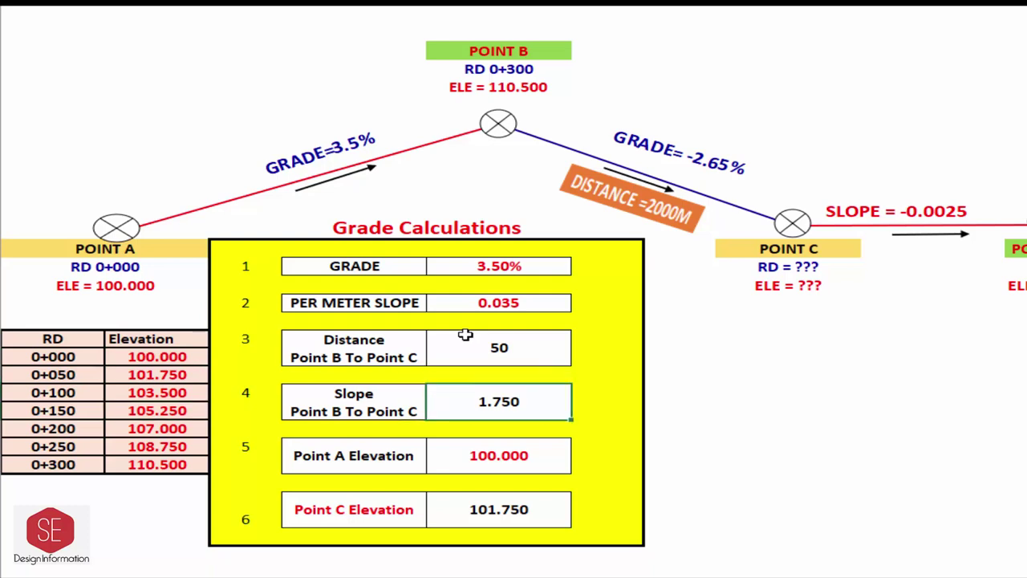
pyautogui.click(466, 335)
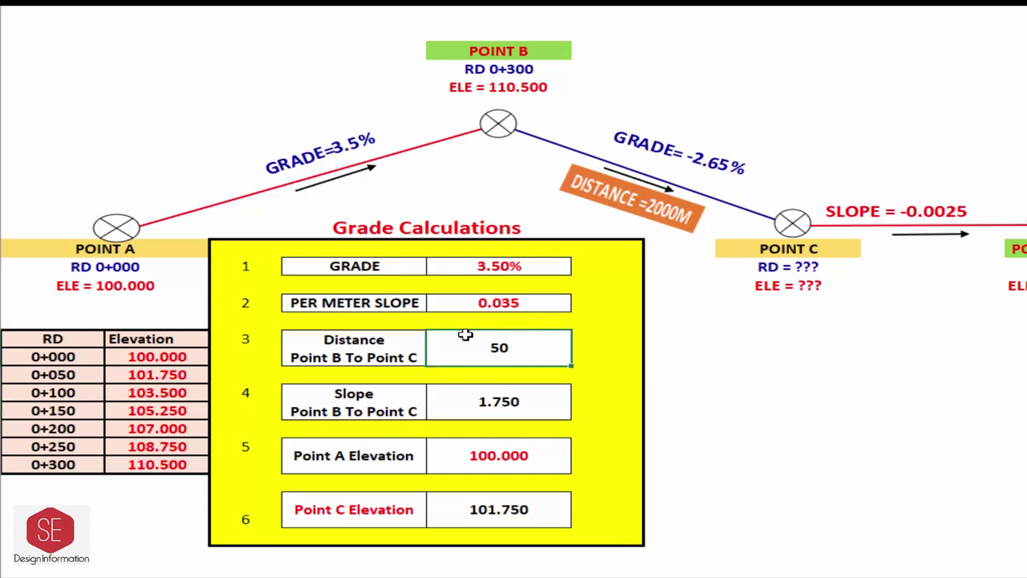
pyautogui.write('100')
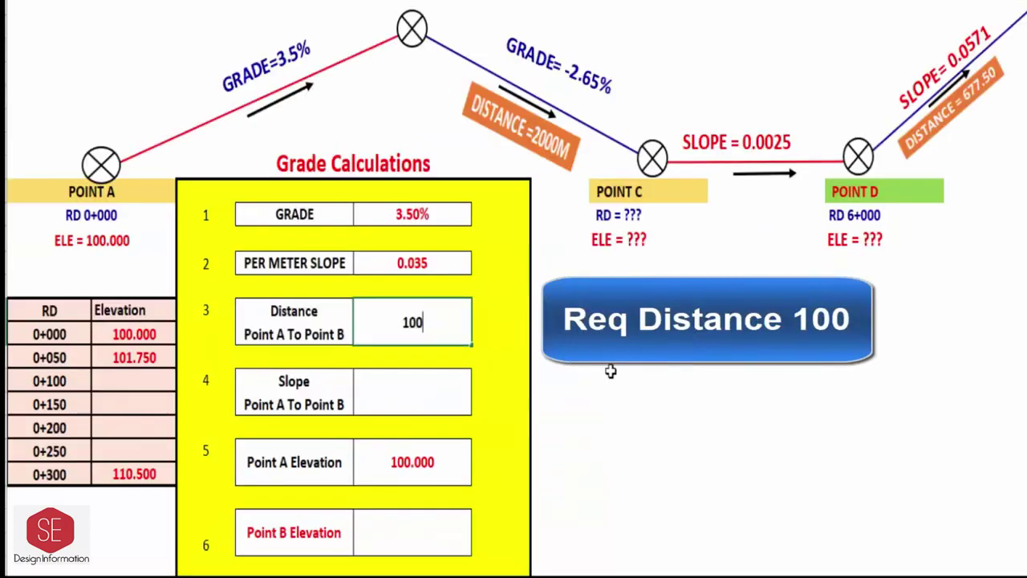
pyautogui.press('Return')
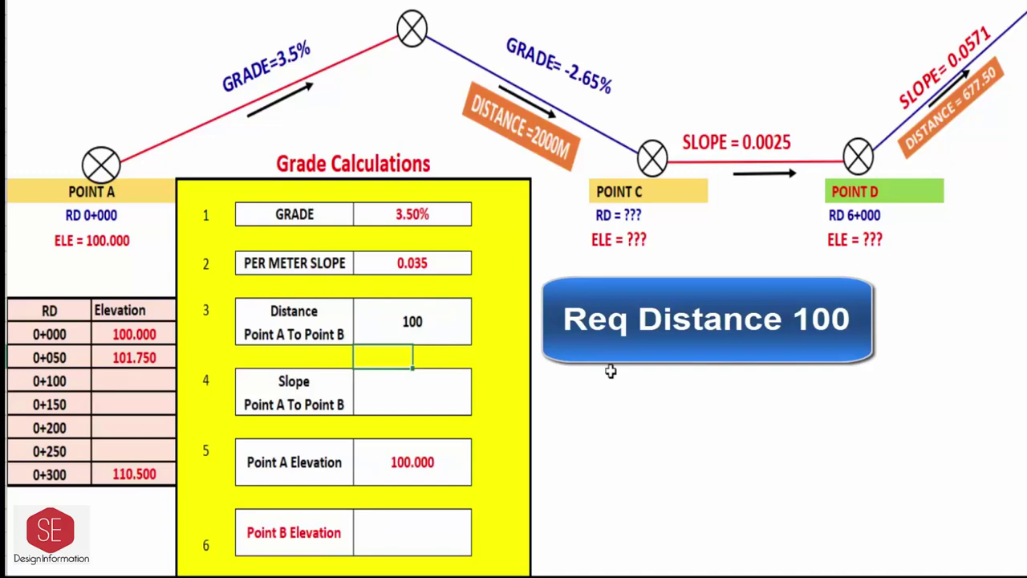
# Enter 3.500 as the Point A to B slope
pyautogui.click(434, 401)
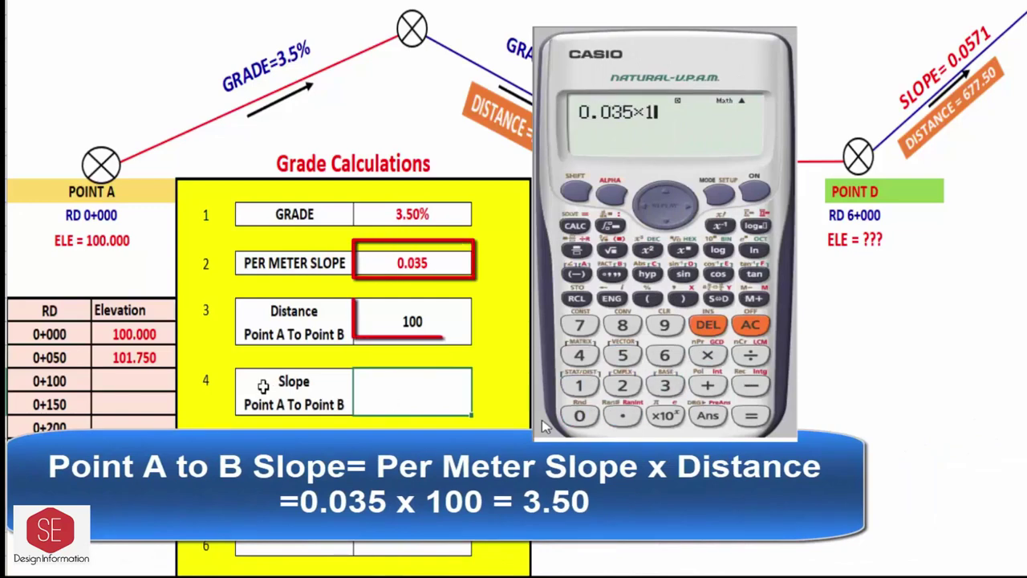
pyautogui.write('3.50')
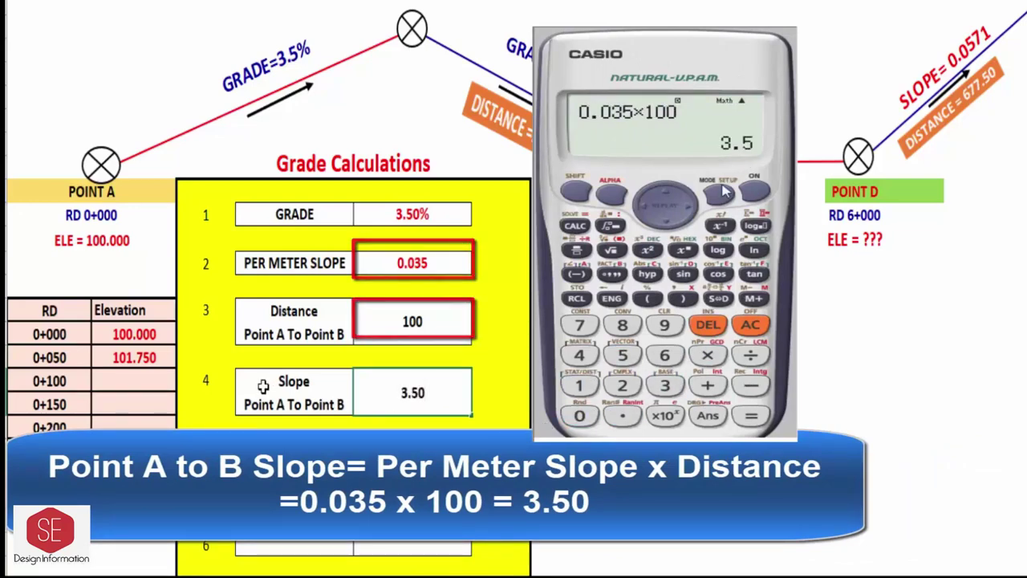
pyautogui.press('Return')
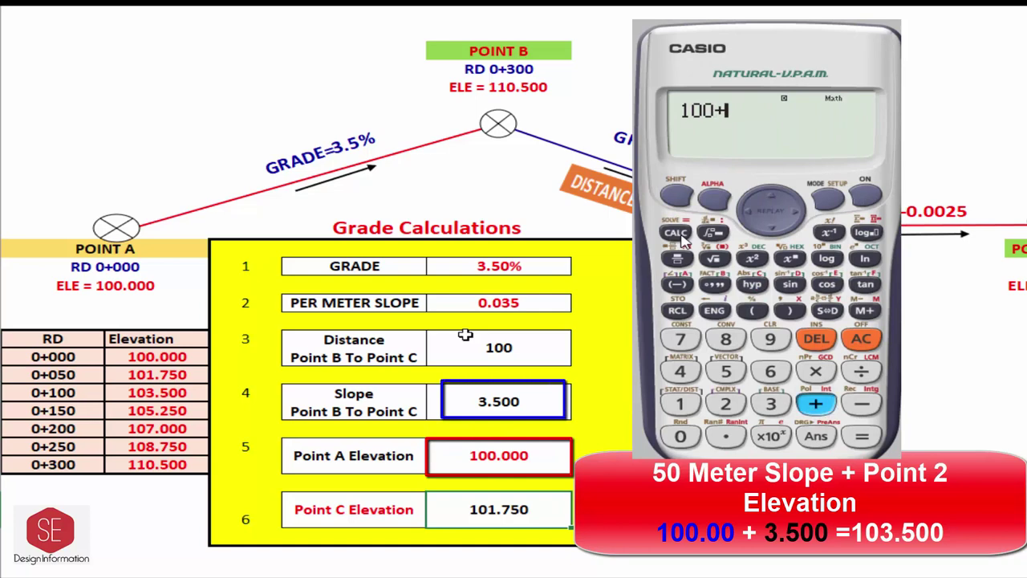
# Enter 103.500 as Point C's elevation, replacing 101.750
pyautogui.write('103.')
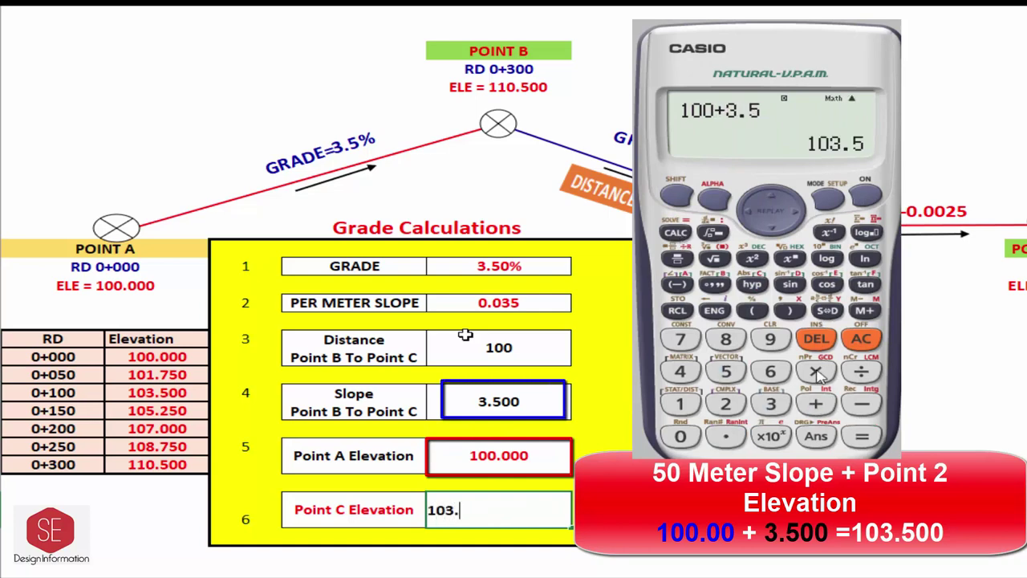
pyautogui.write('5')
pyautogui.press('Return')
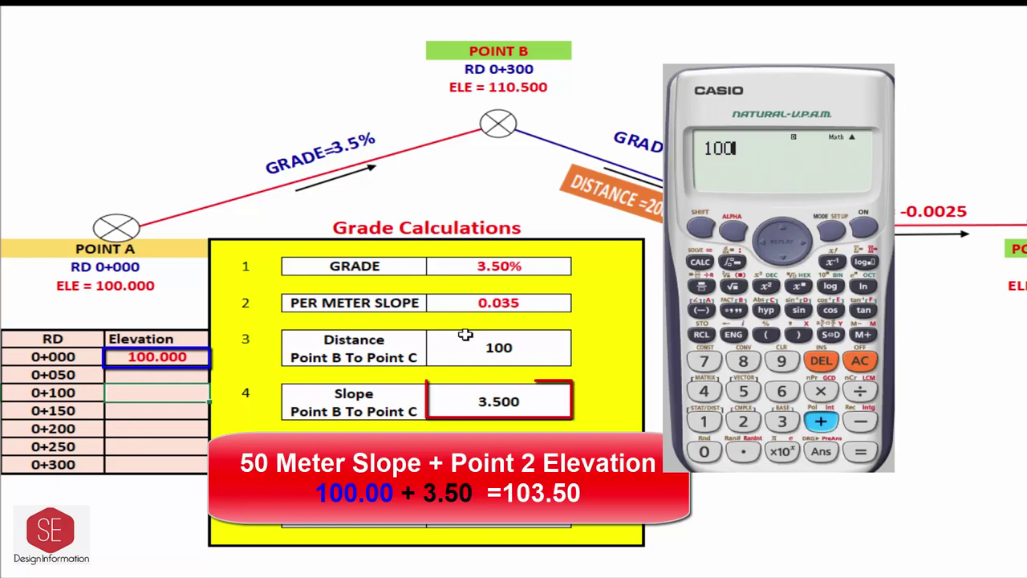
# Enter 103.500 at 0+100, 107.000 at 0+200 and 110.500 at 0+300 in the elevation table
pyautogui.write('1')
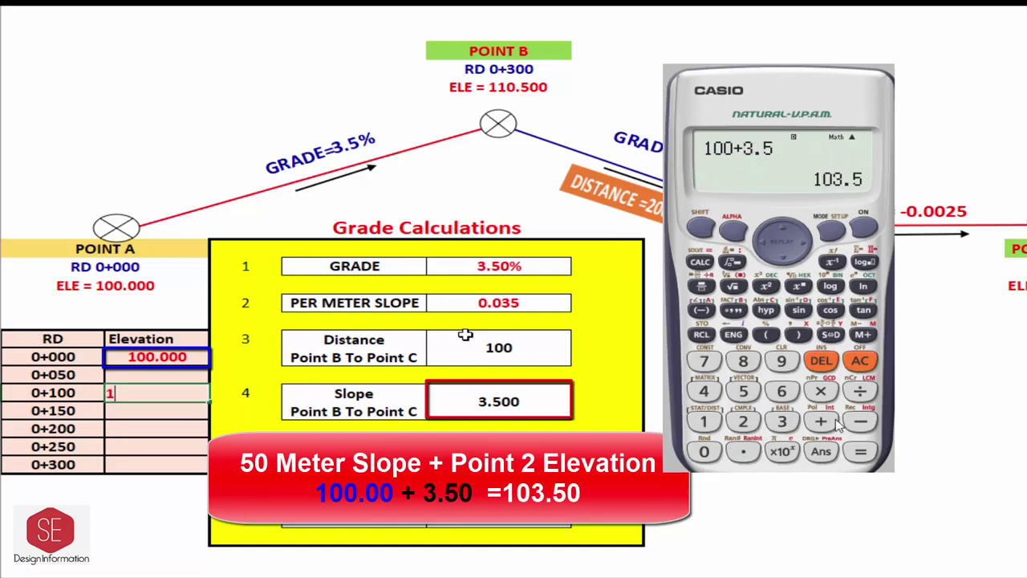
pyautogui.write('03.5')
pyautogui.press('Return')
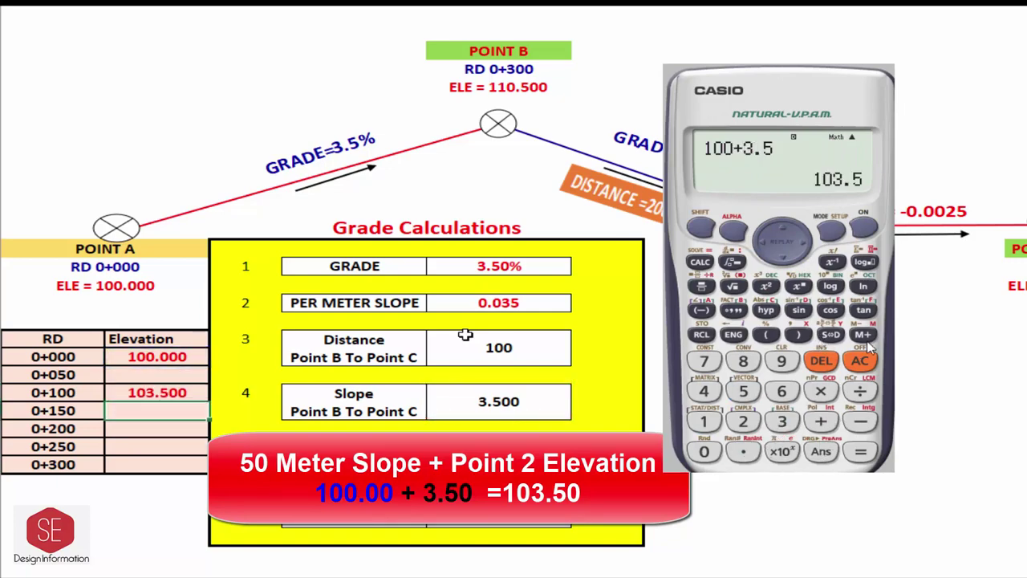
pyautogui.press('Return')
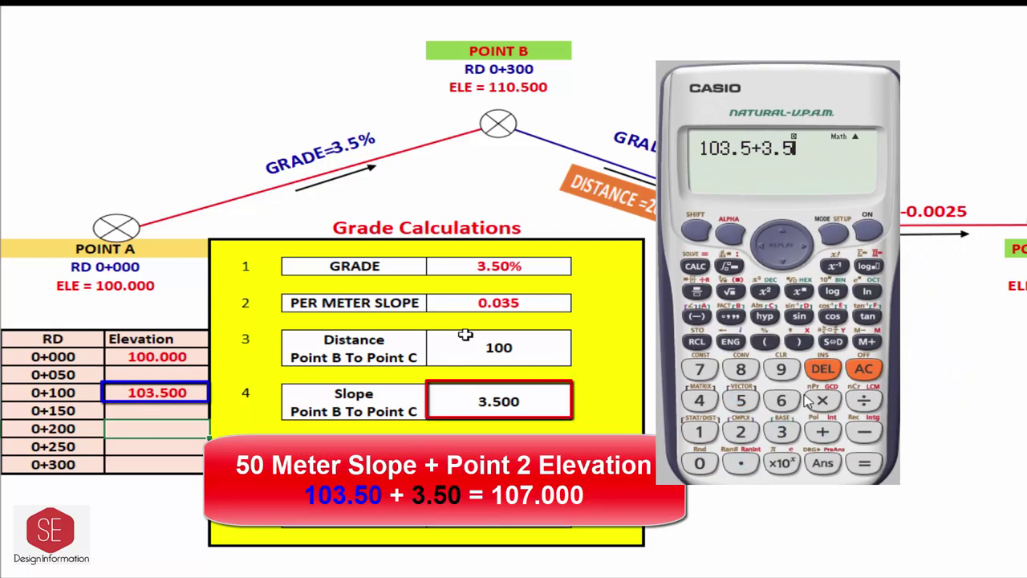
pyautogui.write('107')
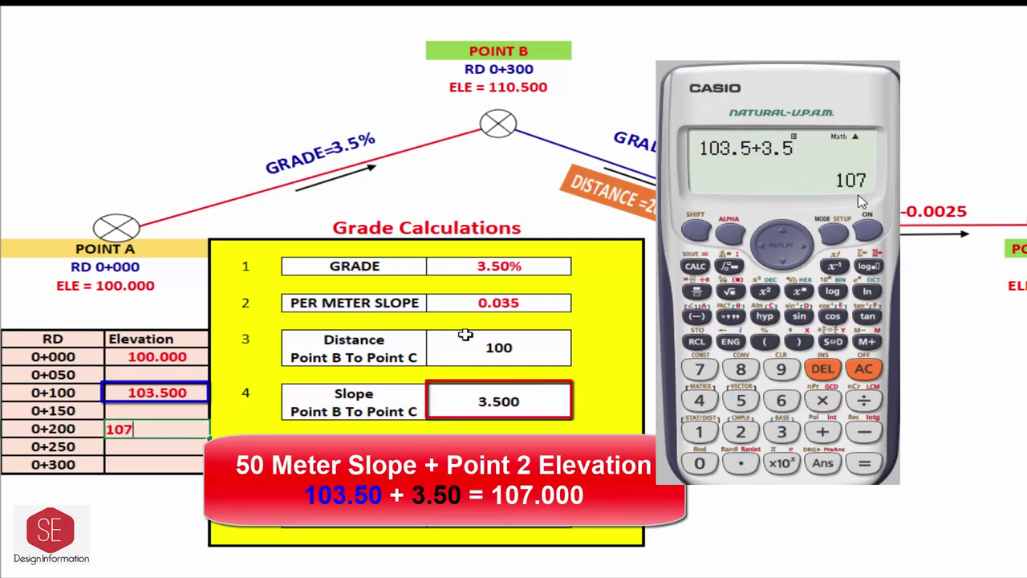
pyautogui.write('.000')
pyautogui.press('Return')
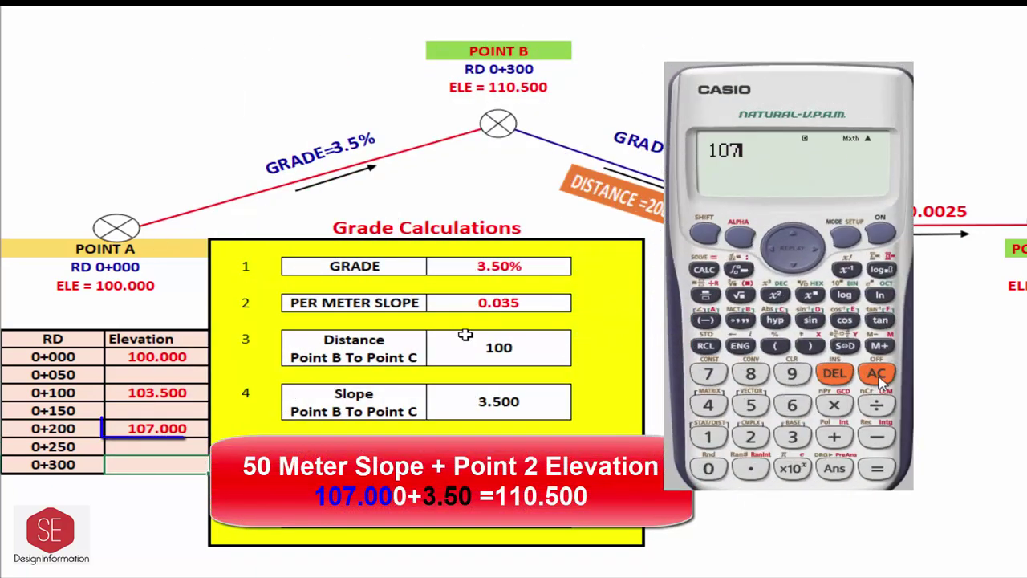
pyautogui.write('11')
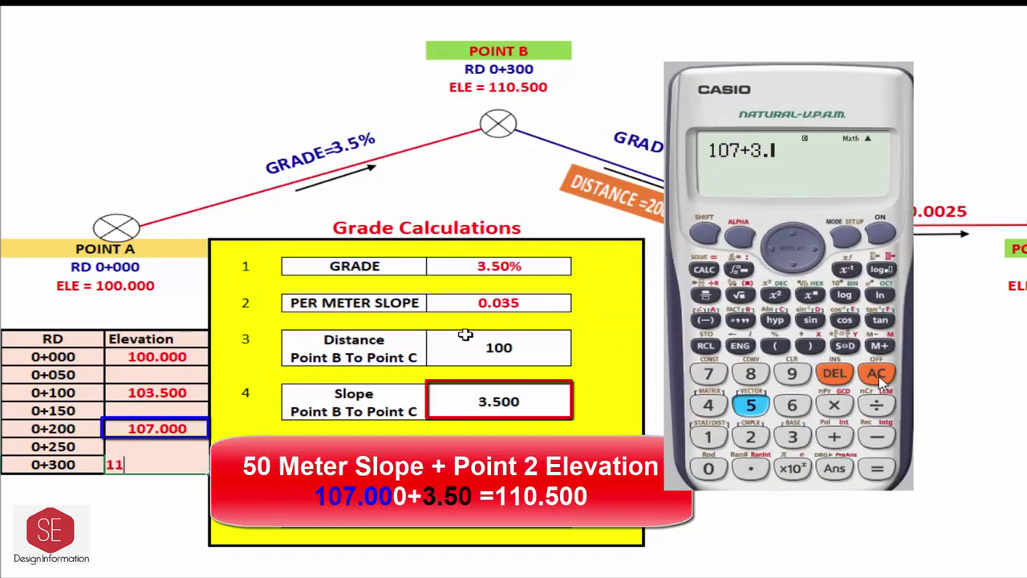
pyautogui.write('0.5')
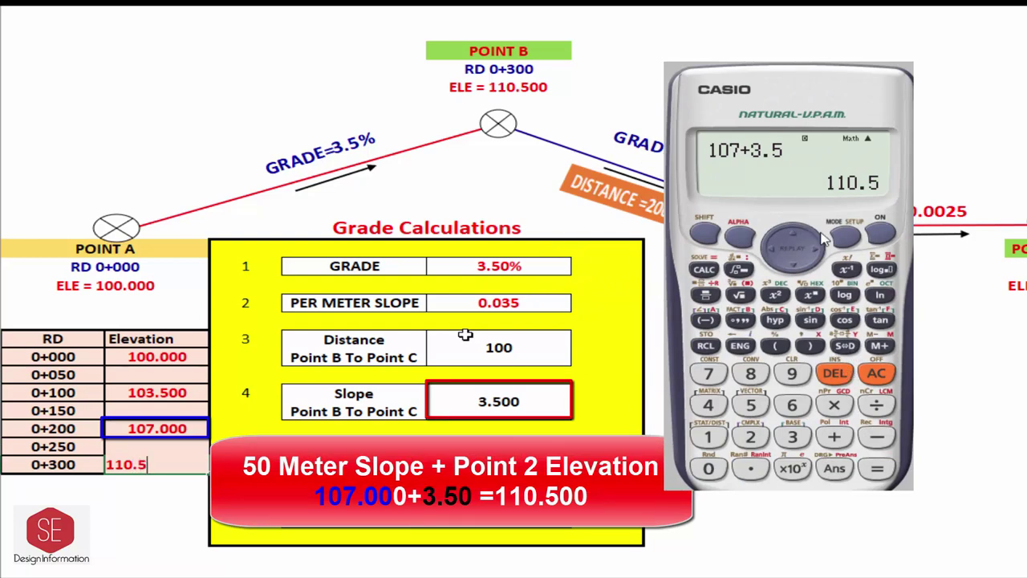
pyautogui.press('Return')
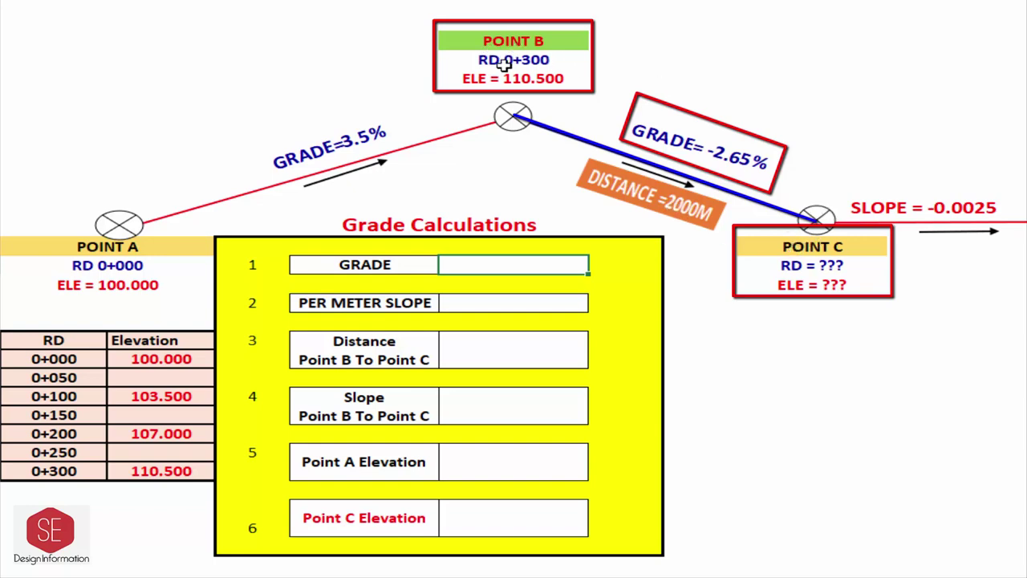
# Replace the ??? in Point C's station label with RD = 2+300
pyautogui.click(830, 269)
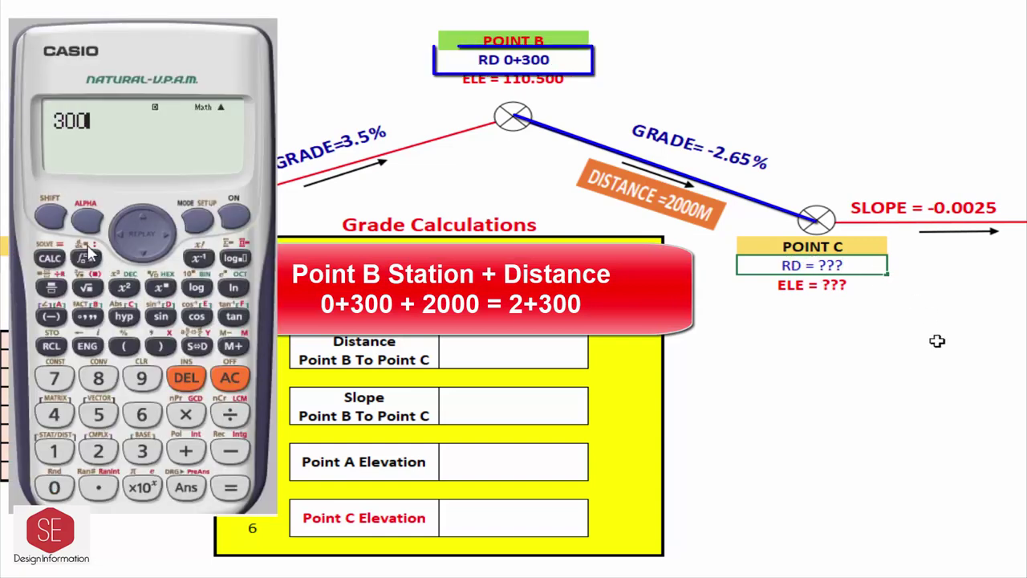
pyautogui.press('F2')
pyautogui.press('BackSpace')
pyautogui.press('BackSpace')
pyautogui.press('BackSpace')
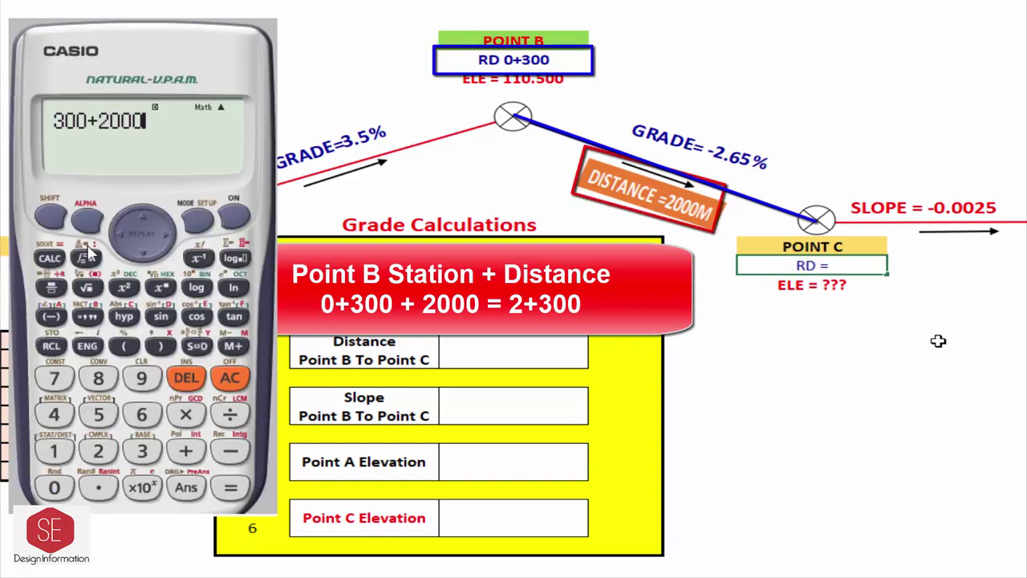
pyautogui.write('2+3')
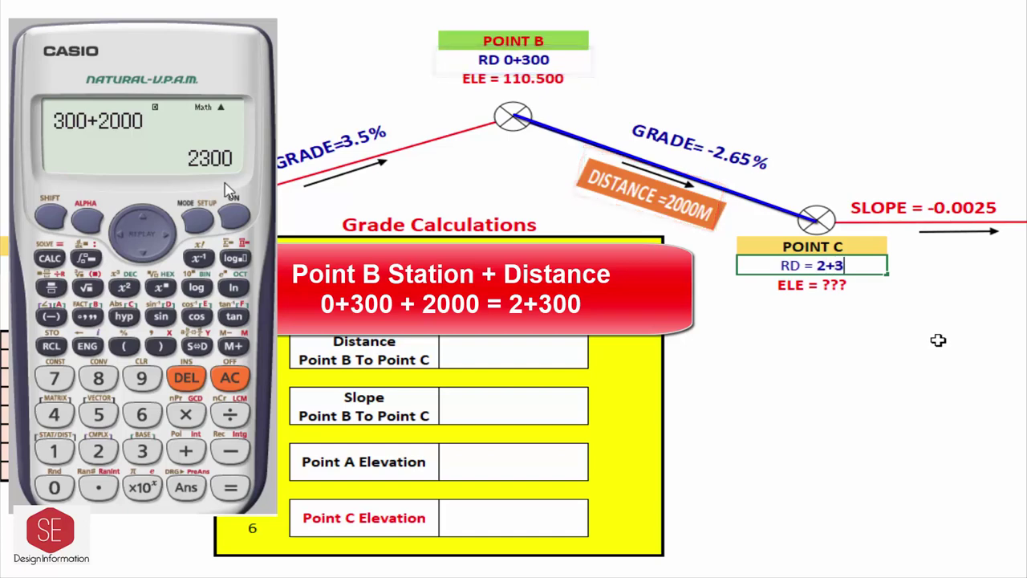
pyautogui.write('00')
pyautogui.press('Return')
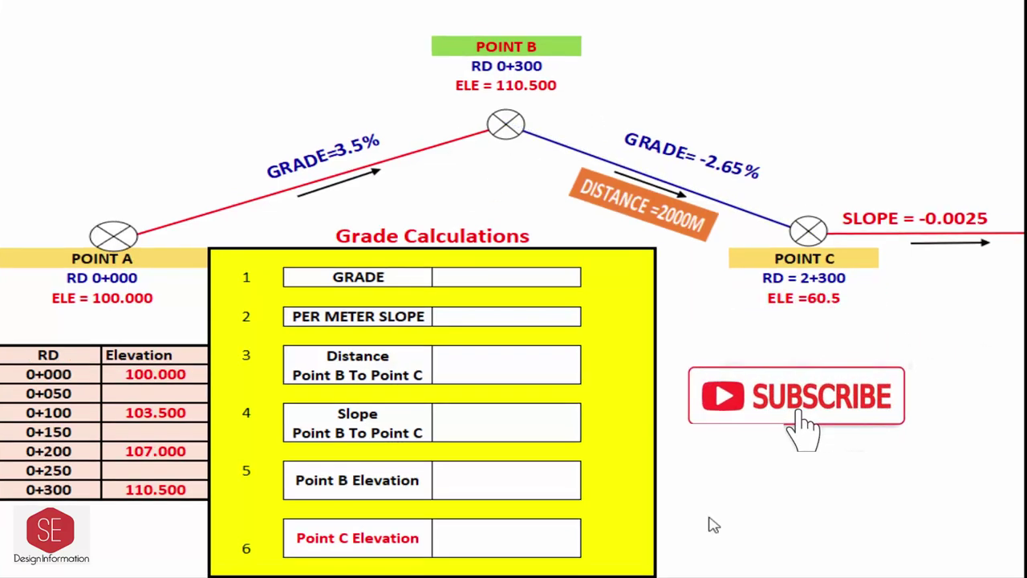
# Set the Point B to C grade to -2.65% with per-meter slope -0.0265
pyautogui.click(499, 275)
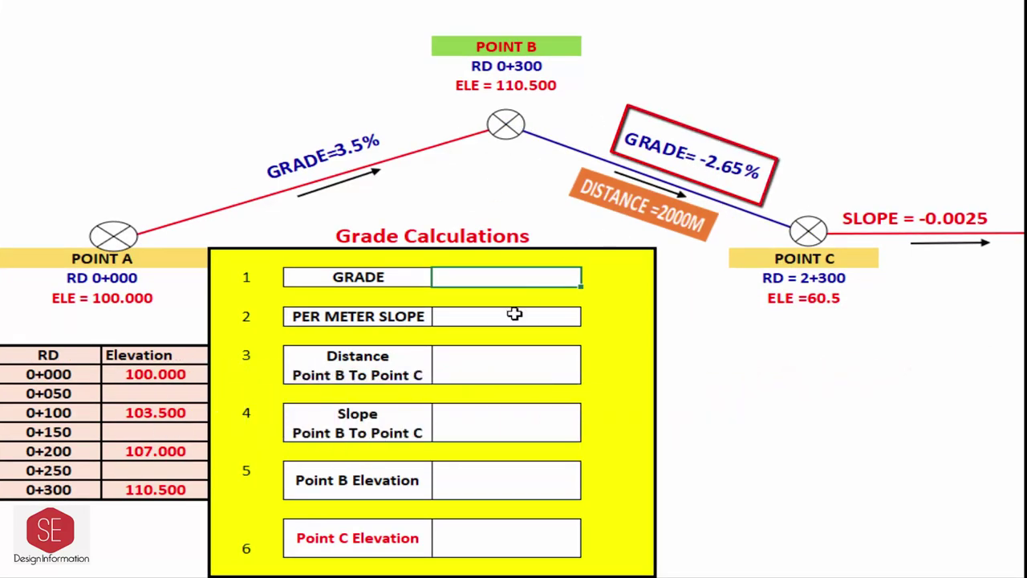
pyautogui.write('-2.65%')
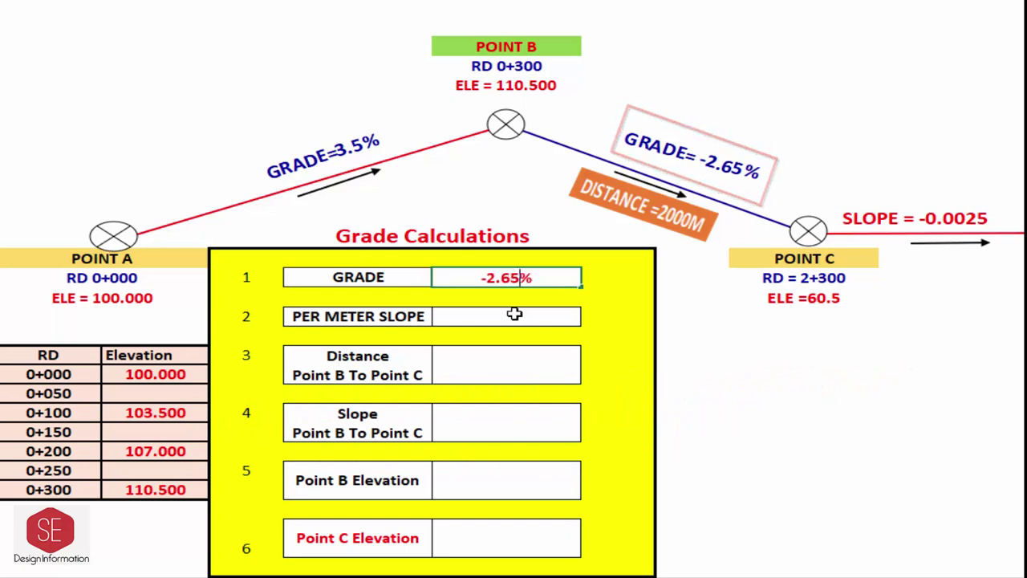
pyautogui.press('Return')
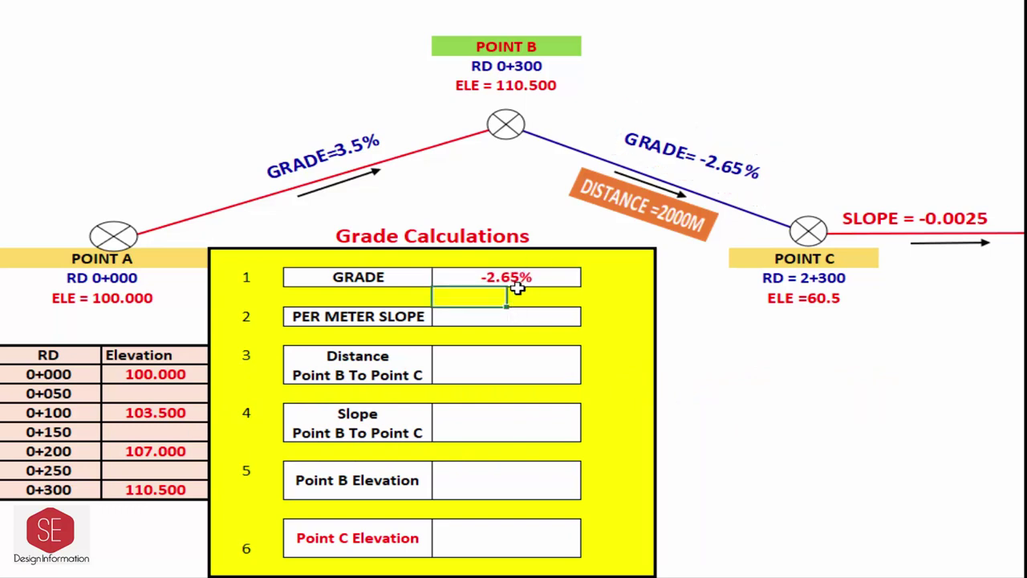
pyautogui.click(506, 314)
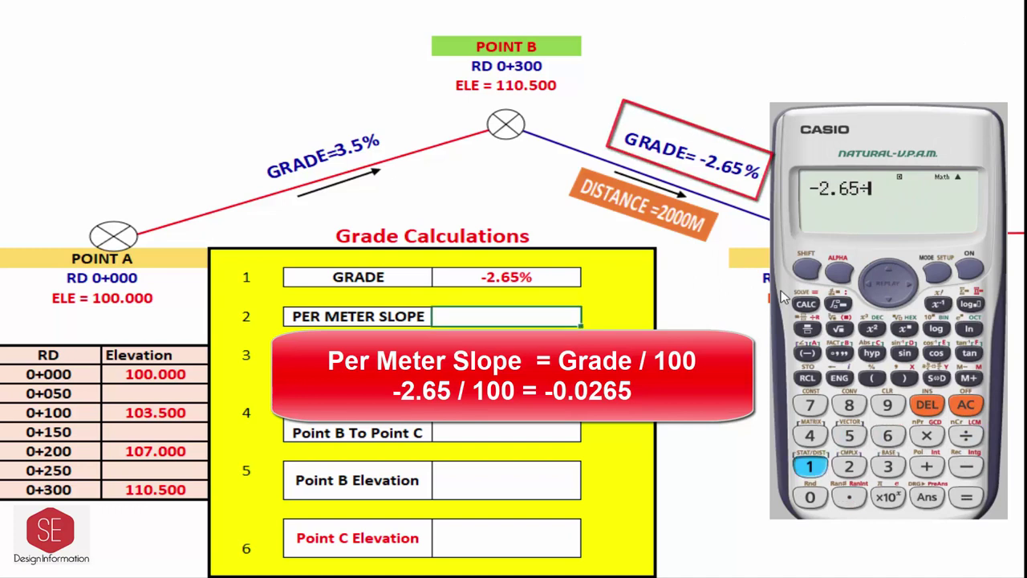
pyautogui.write('-0.02')
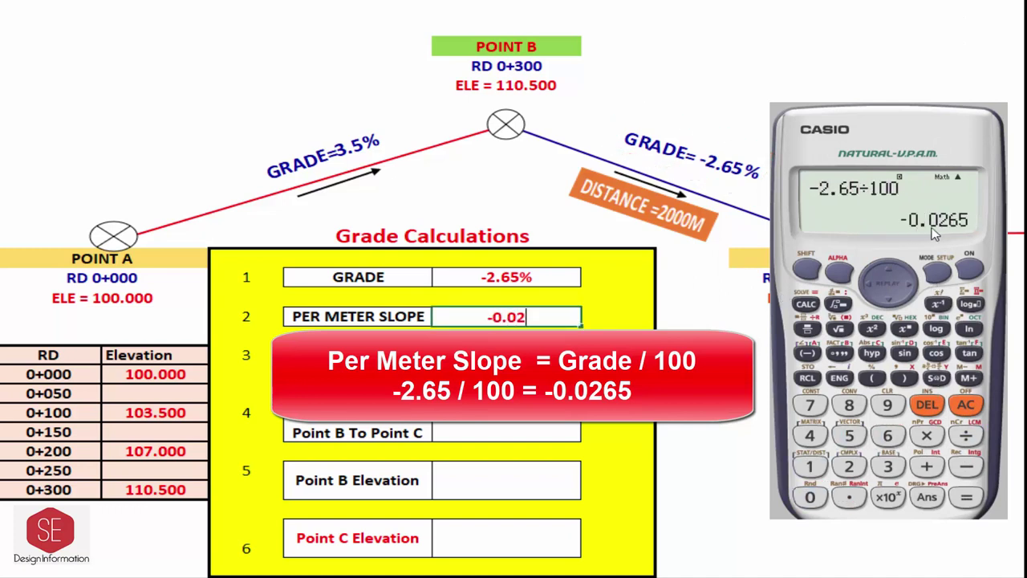
pyautogui.write('65')
pyautogui.press('Return')
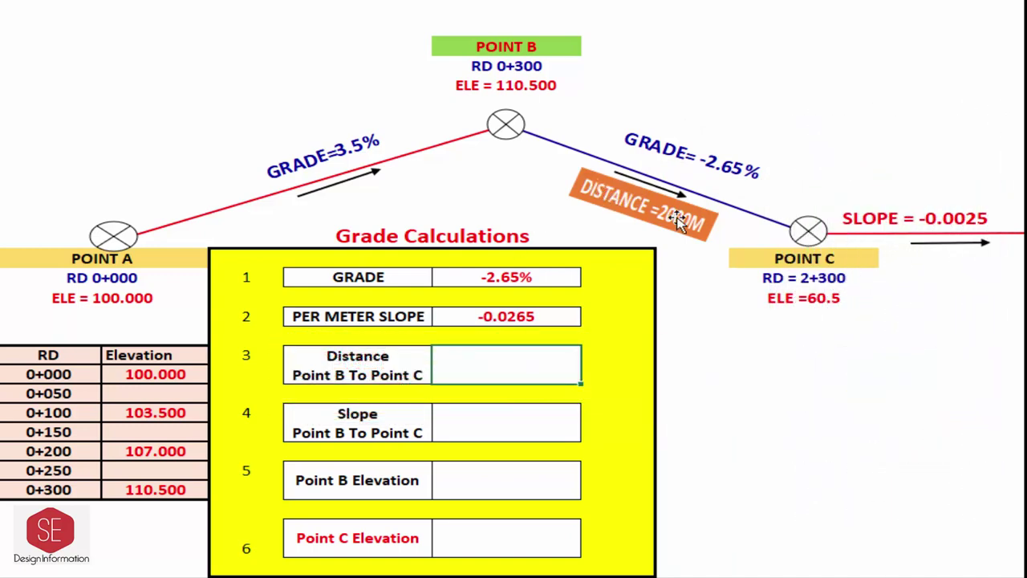
# Enter distance 2000 and slope -53.000 for Point B to C
pyautogui.write('20')
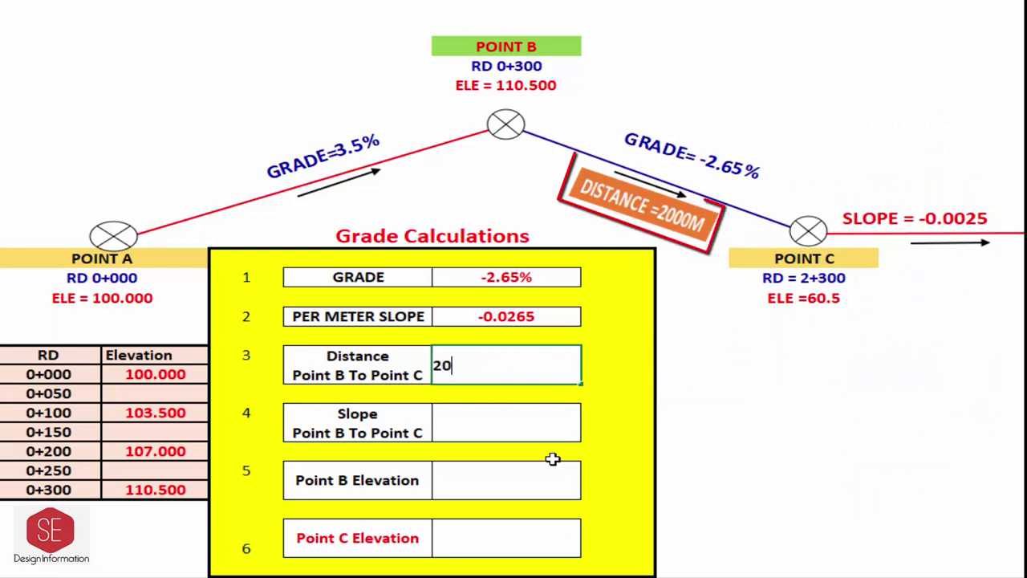
pyautogui.write('00')
pyautogui.press('Return')
pyautogui.click(542, 436)
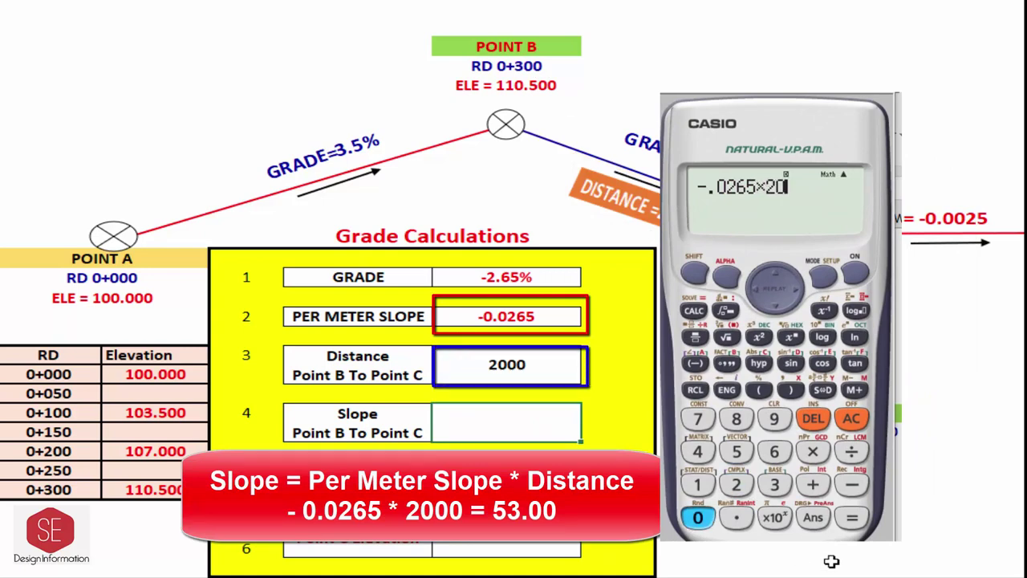
pyautogui.press('F2')
pyautogui.write('-53')
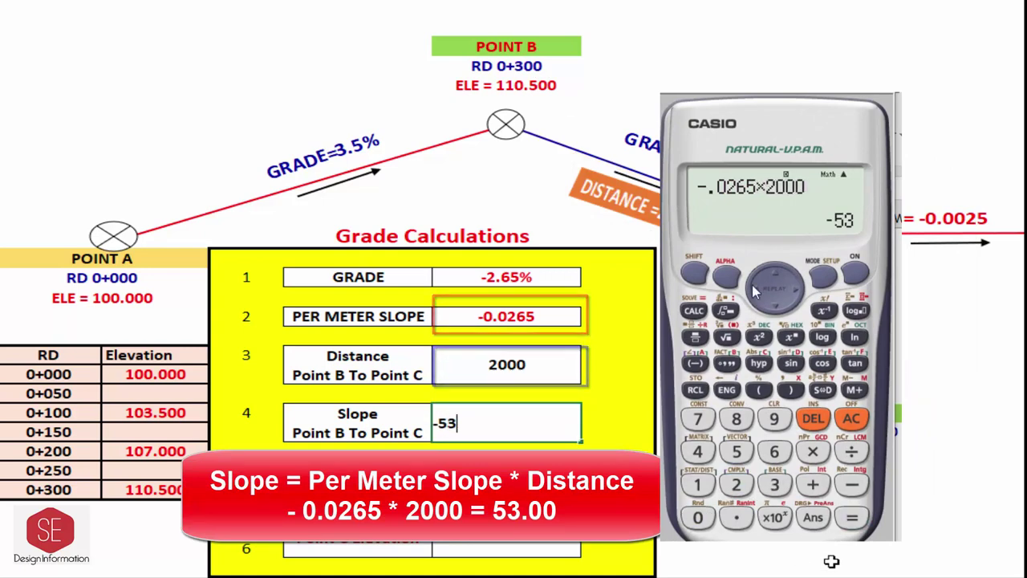
pyautogui.press('Return')
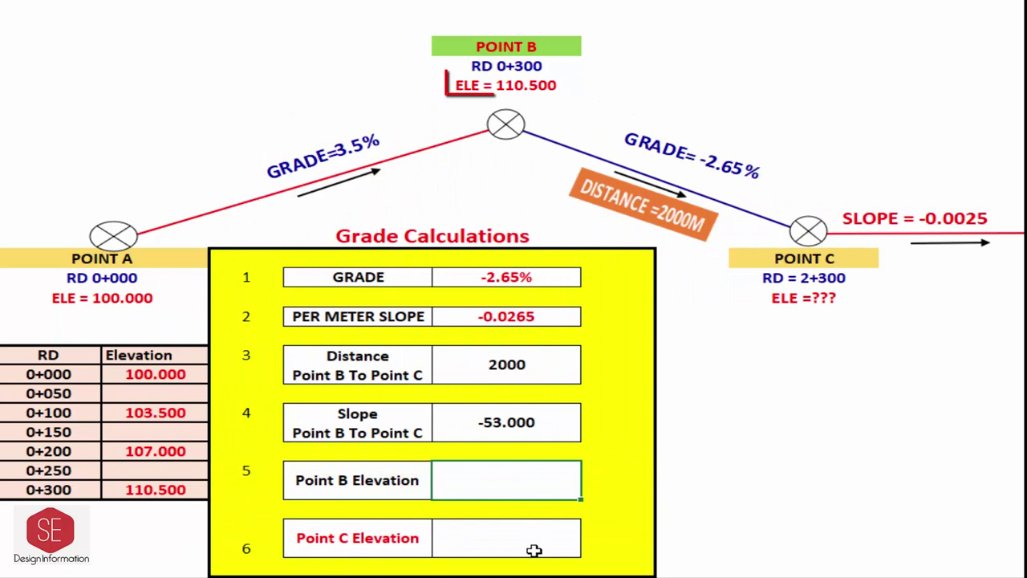
# Enter Point B elevation 110.500 and Point C elevation 57.500 in the panel
pyautogui.write('110.500')
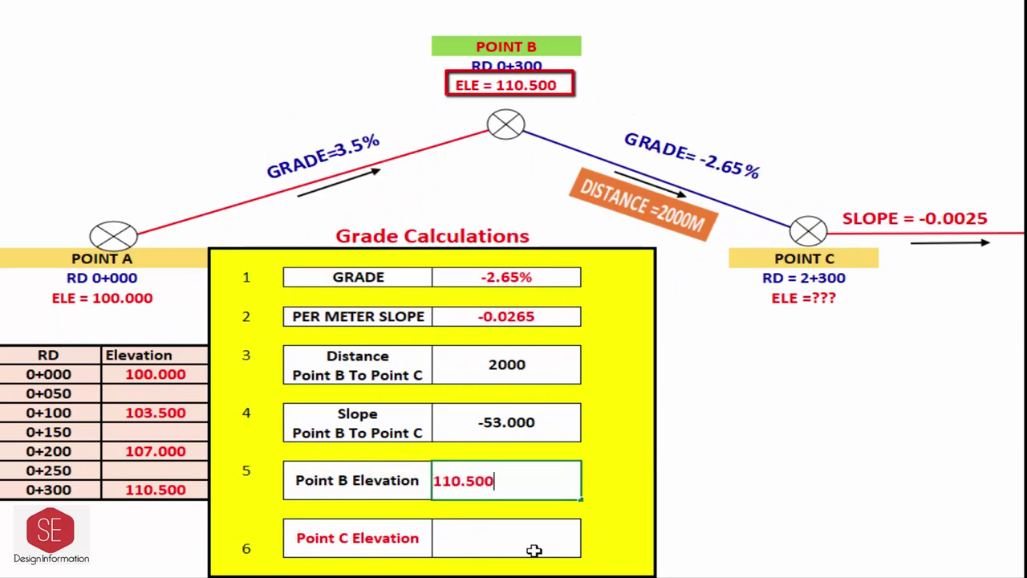
pyautogui.press('Return')
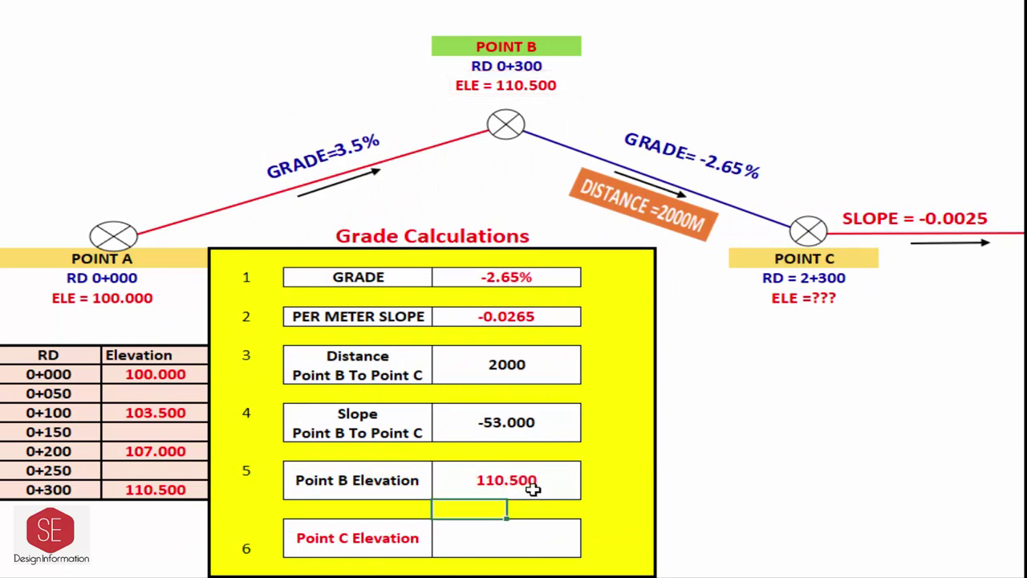
pyautogui.click(552, 524)
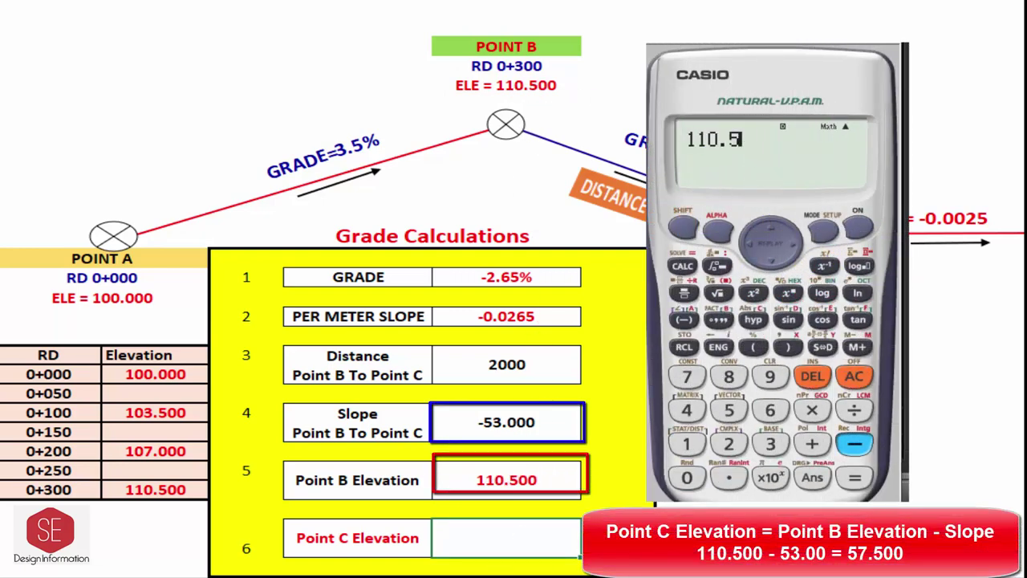
pyautogui.write('57.')
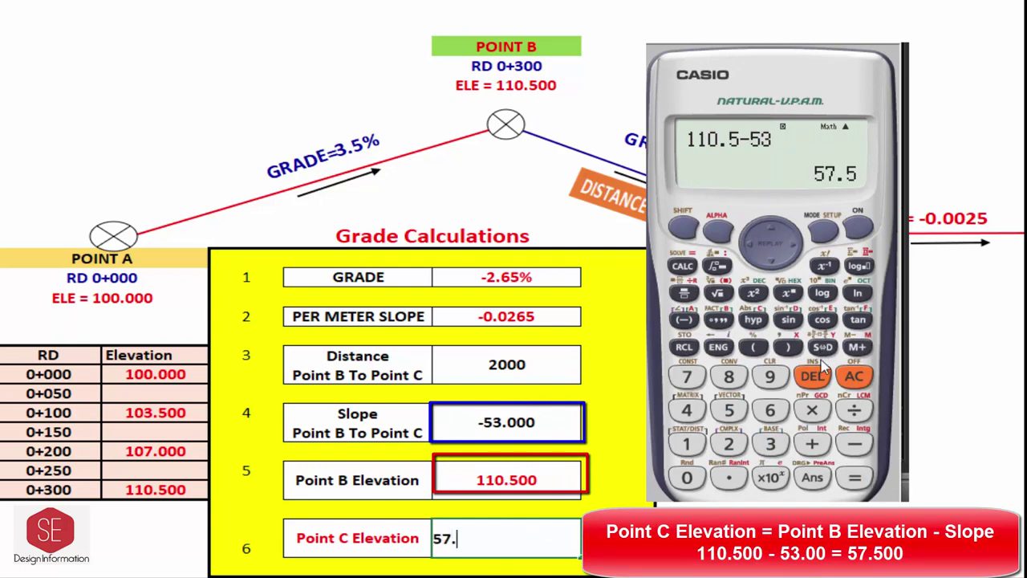
pyautogui.write('5')
pyautogui.press('Return')
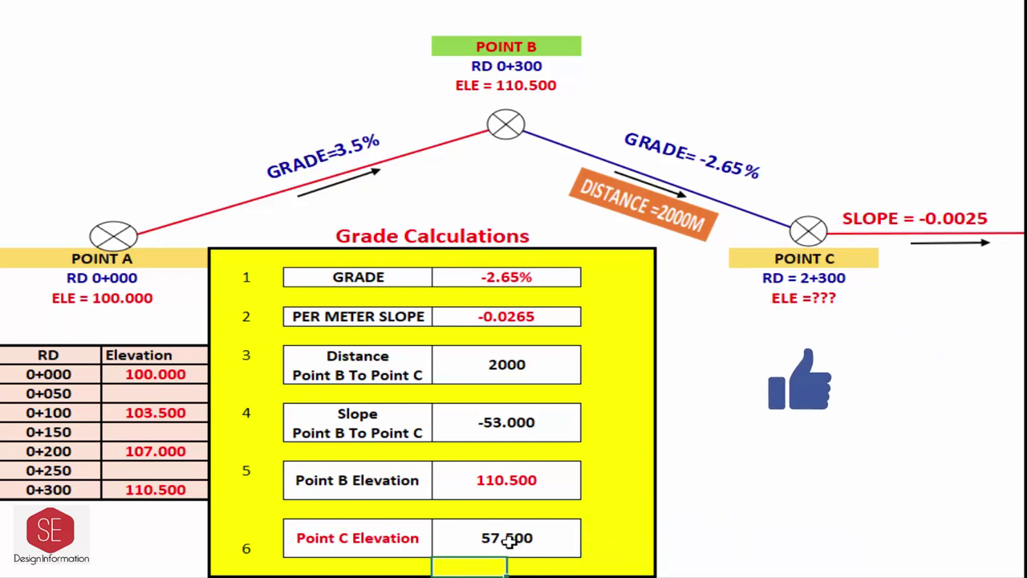
# Update Point C's profile label to ELE = 57.500
pyautogui.doubleClick(815, 308)
pyautogui.write('57')
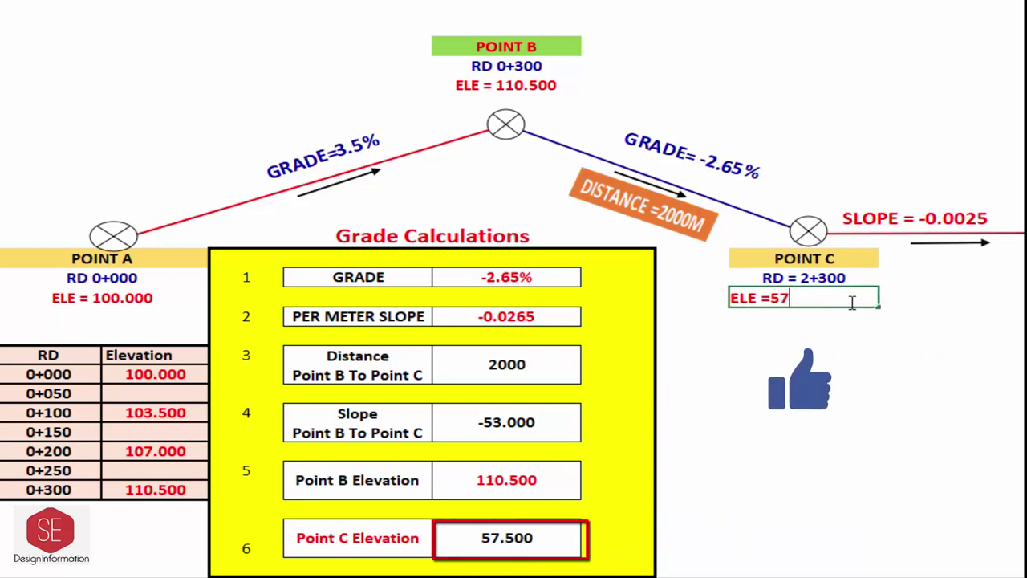
pyautogui.write('.500')
pyautogui.press('Return')
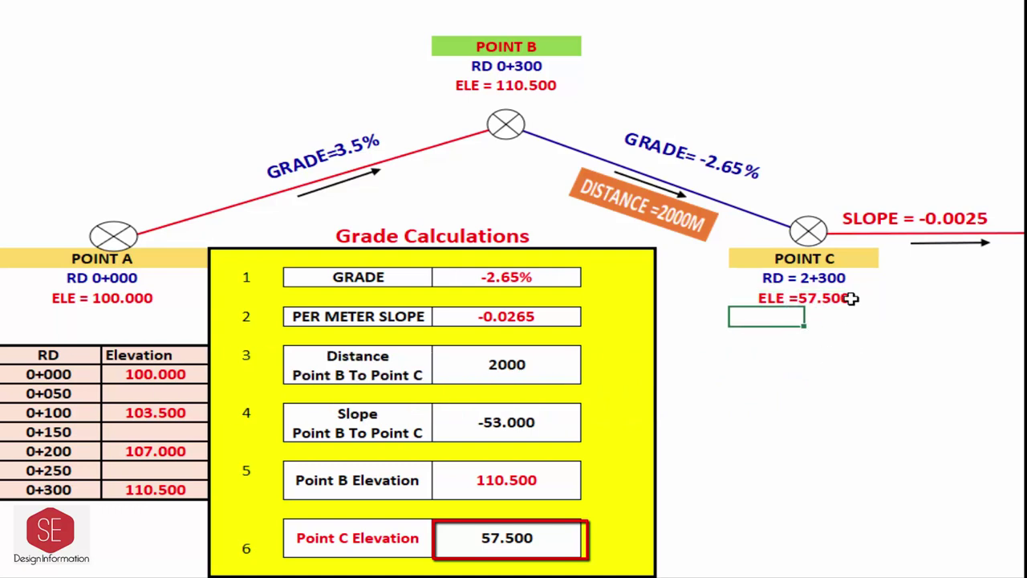
pyautogui.click(826, 374)
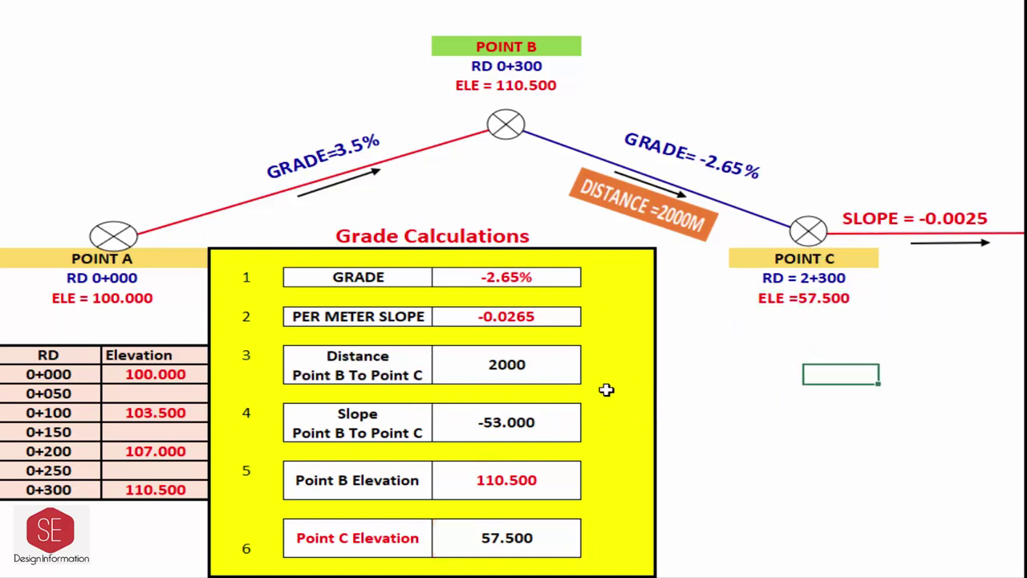
# Change the Point B to C distance to 100
pyautogui.press('Left')
pyautogui.press('Left')
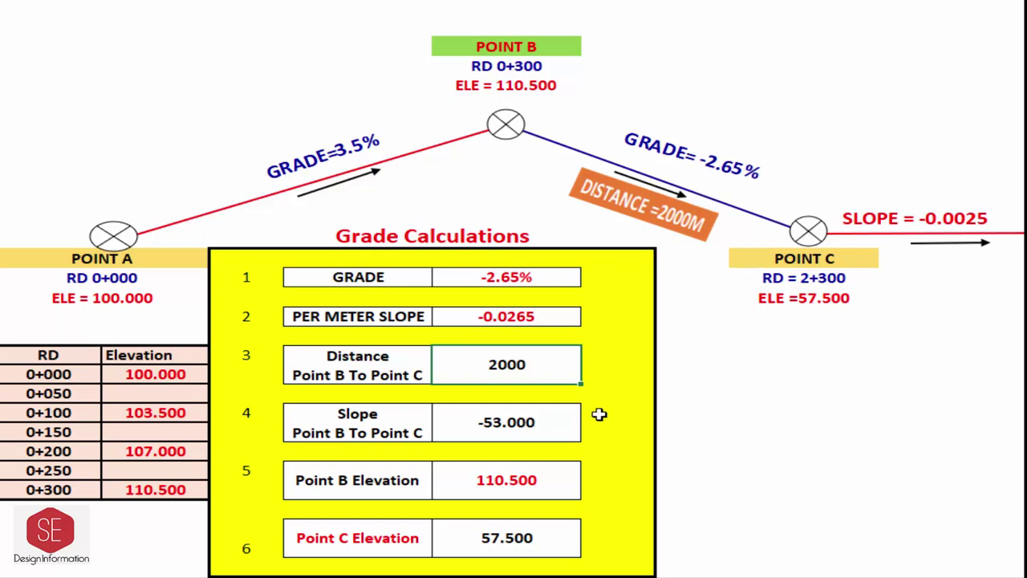
pyautogui.write('50')
pyautogui.press('Return')
pyautogui.click(540, 364)
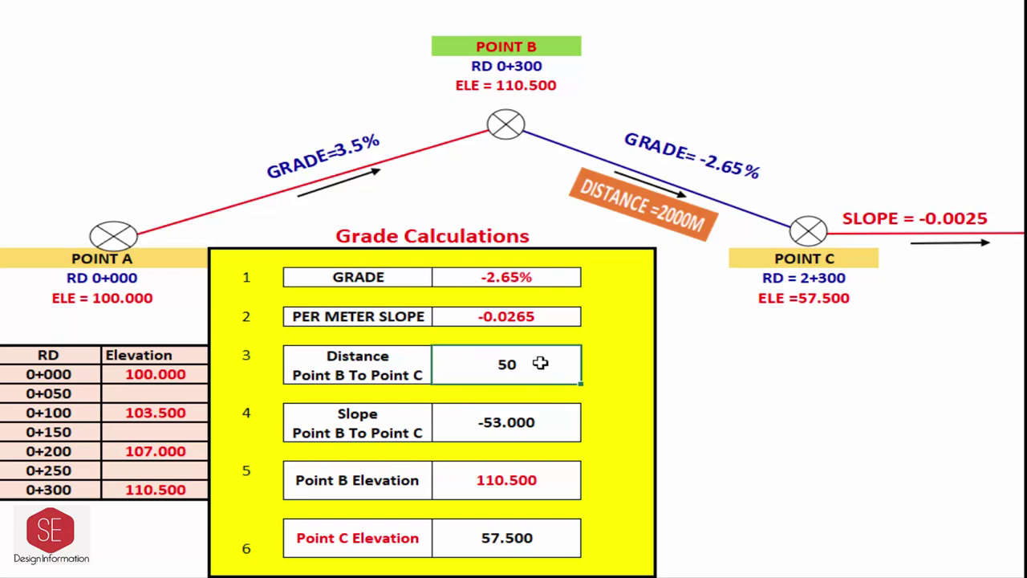
pyautogui.write('100')
pyautogui.press('Return')
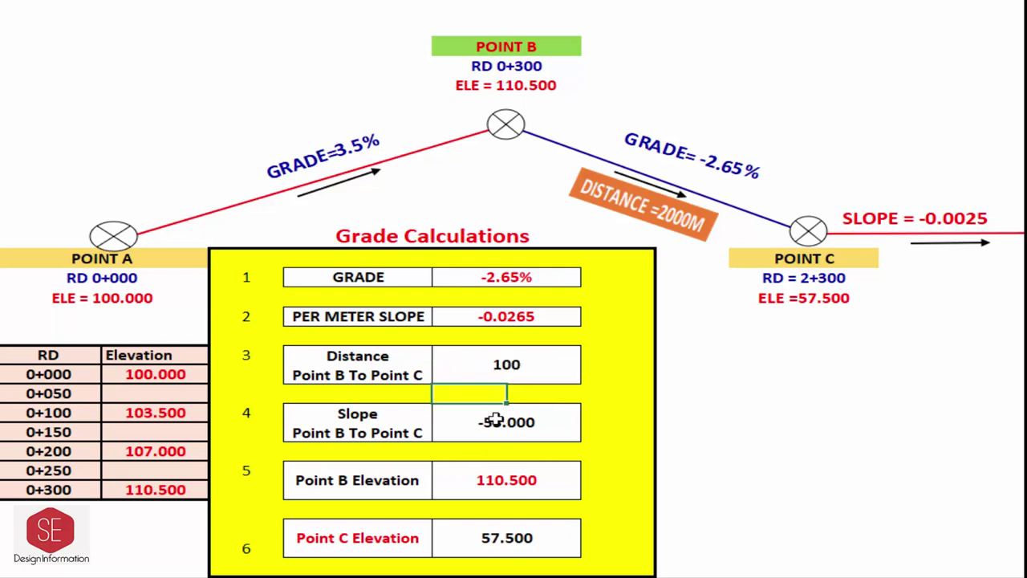
pyautogui.click(533, 415)
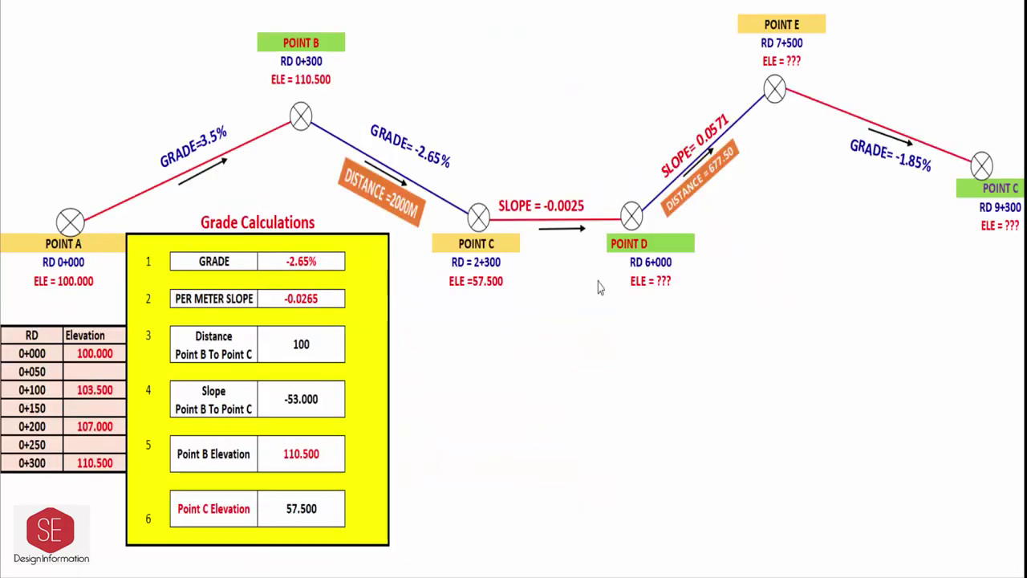
pyautogui.click(540, 317)
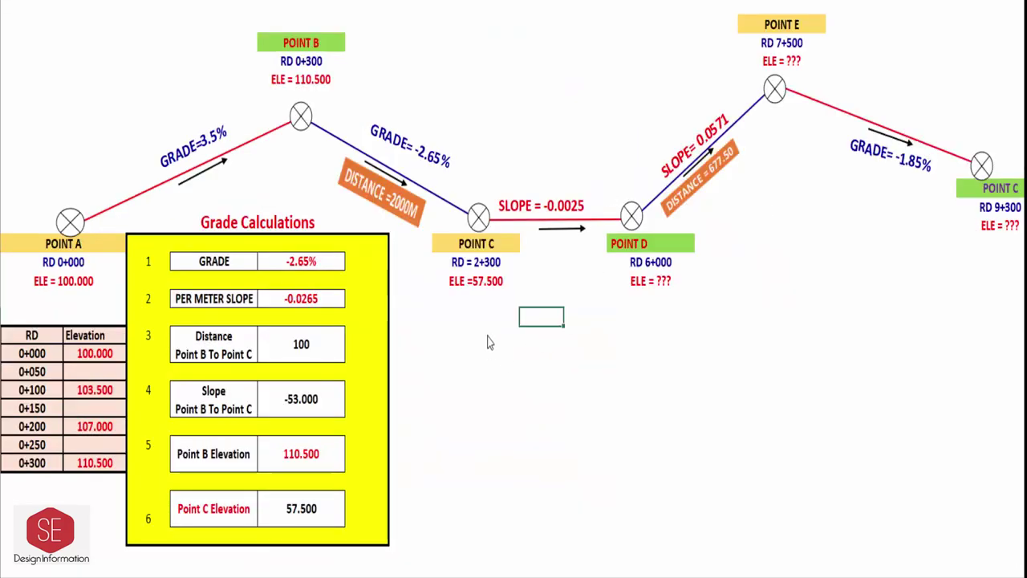
# Check Point C's RD 2+300 and elevation entries, then select the per-meter slope value
pyautogui.click(484, 268)
pyautogui.click(478, 282)
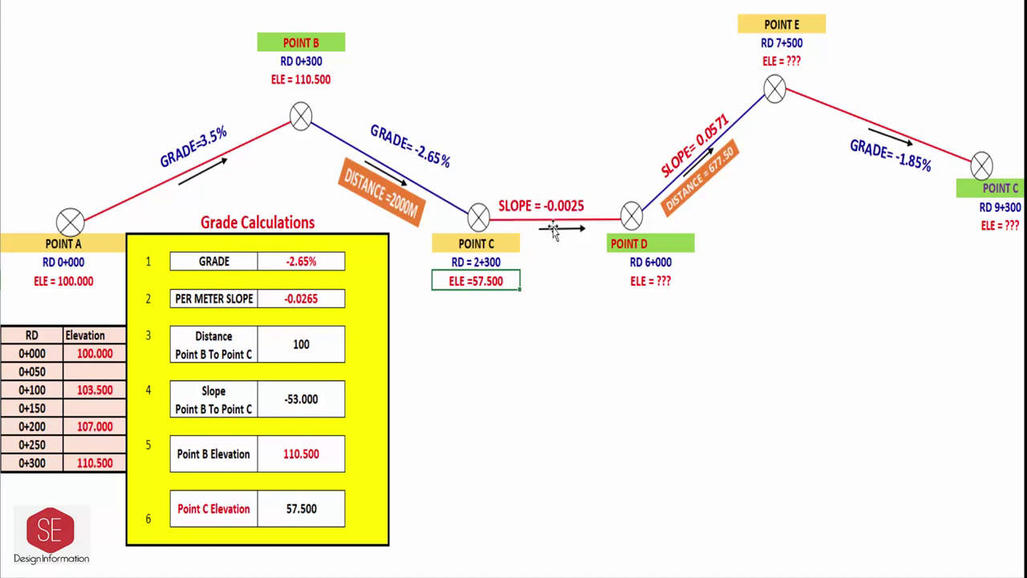
pyautogui.click(321, 298)
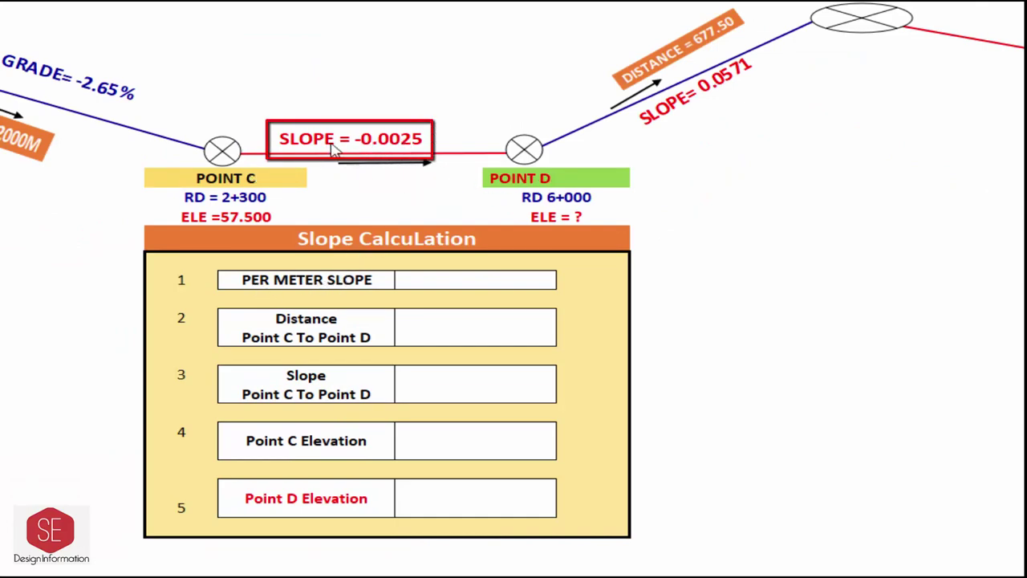
# Enter per-meter slope -0.0025, distance 3700 and slope -9.25 for the C-to-D table
pyautogui.press('Up')
pyautogui.press('Up')
pyautogui.press('Up')
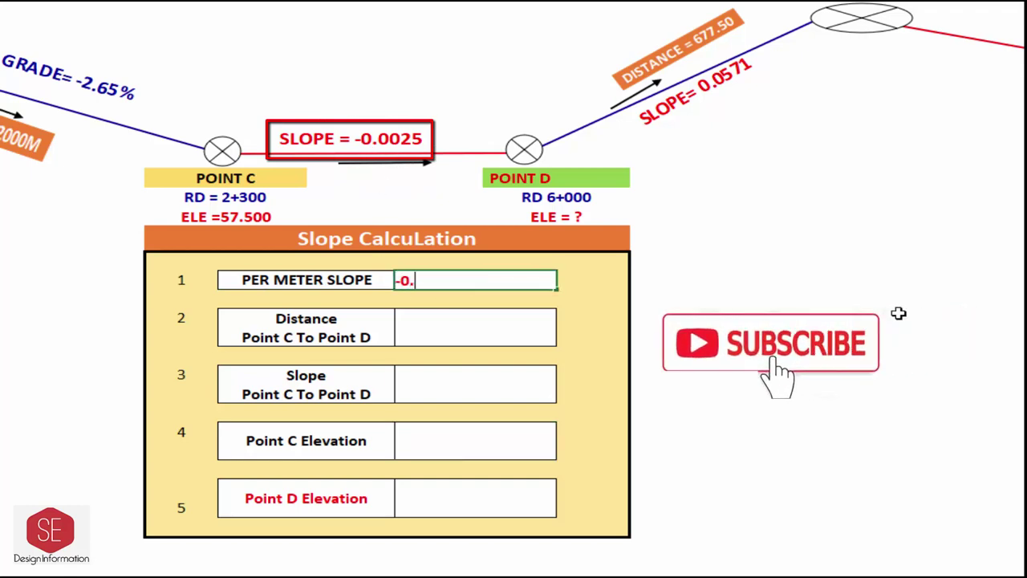
pyautogui.write('5')
pyautogui.press('Return')
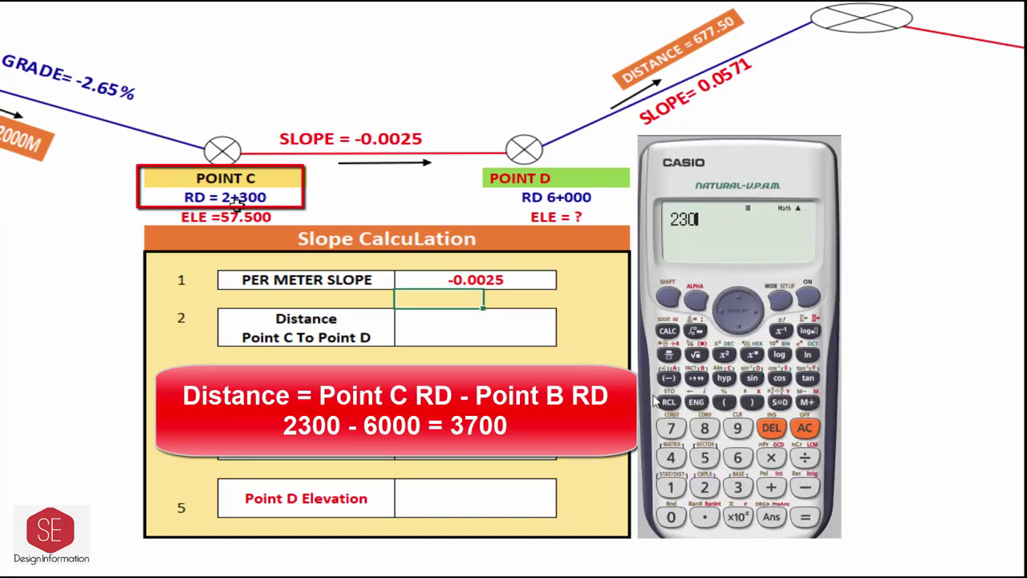
pyautogui.click(473, 327)
pyautogui.write('0')
pyautogui.press('Return')
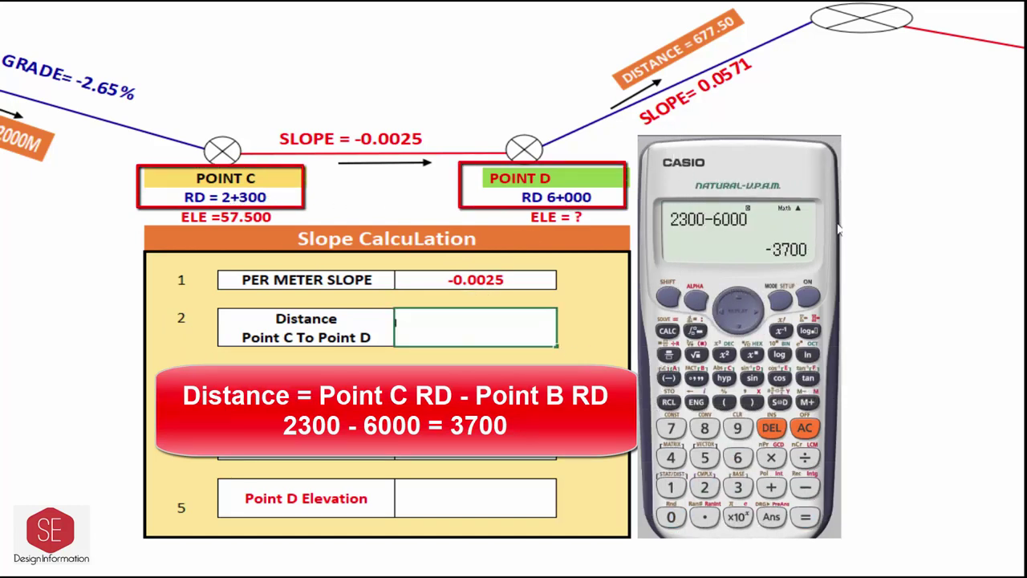
pyautogui.write('3700')
pyautogui.press('Return')
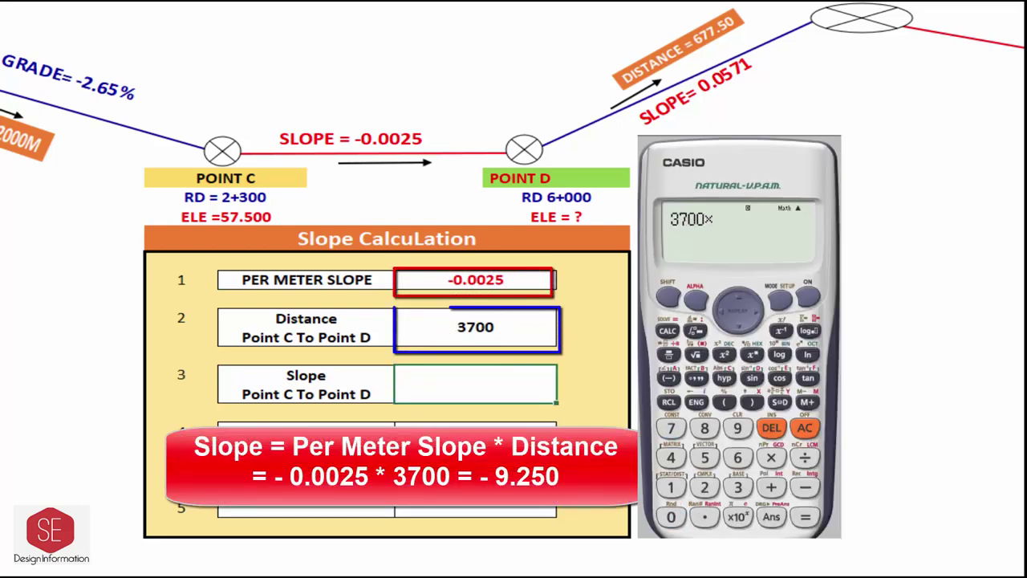
pyautogui.write('-9.25')
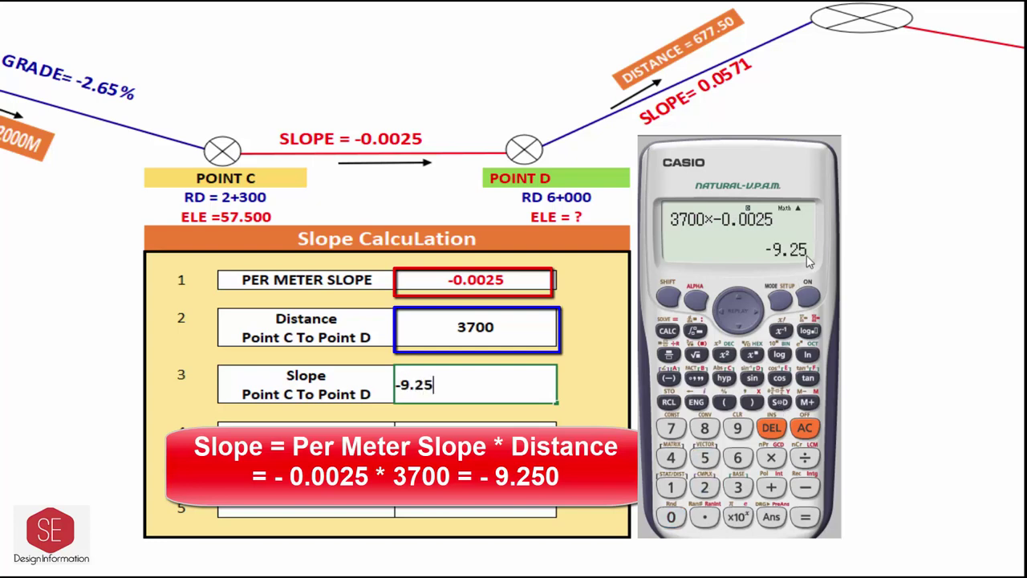
pyautogui.press('Return')
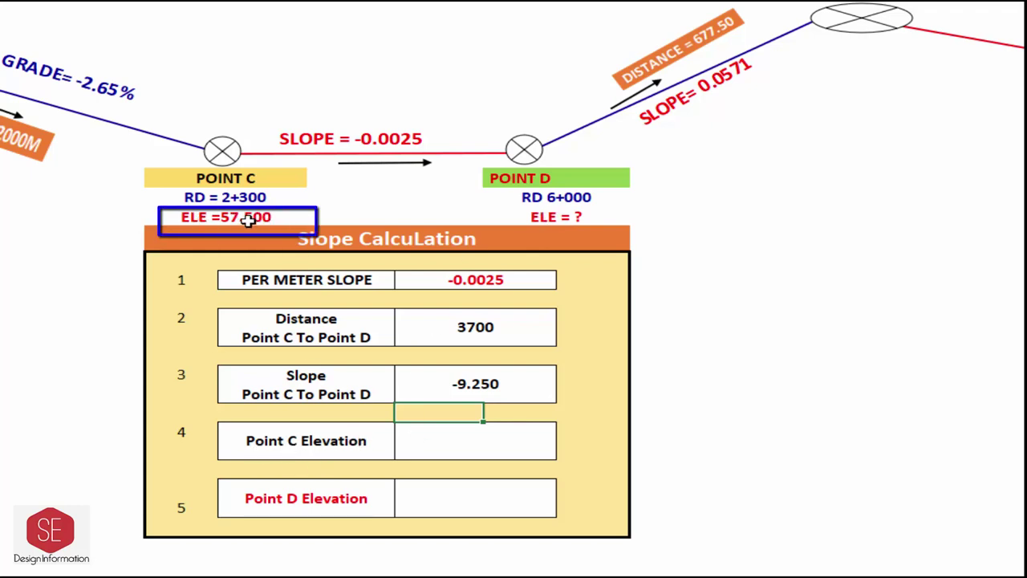
# Enter Point C elevation 57.500 and Point D elevation 48.250 in the table
pyautogui.click(534, 443)
pyautogui.write('57.500')
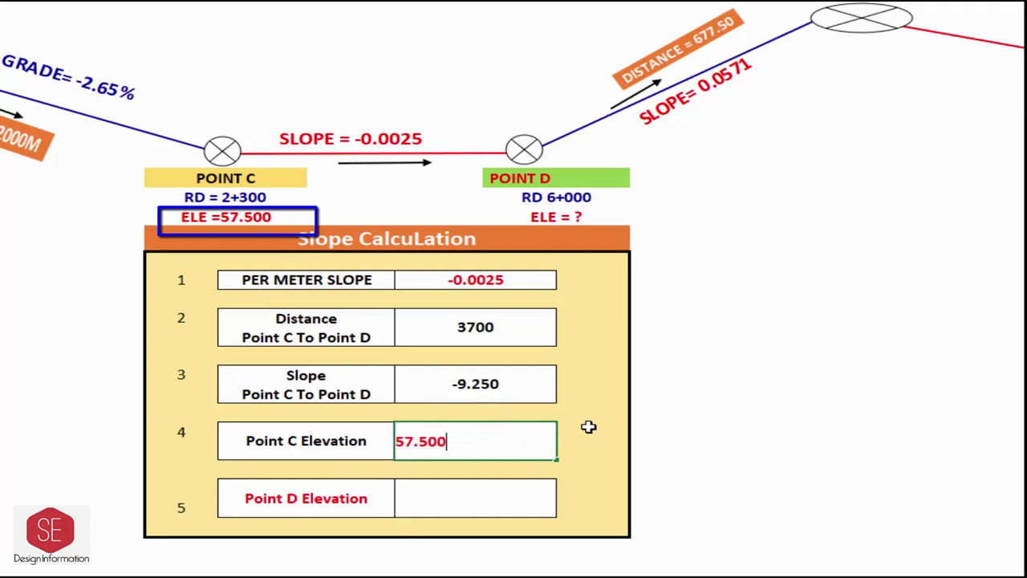
pyautogui.press('Return')
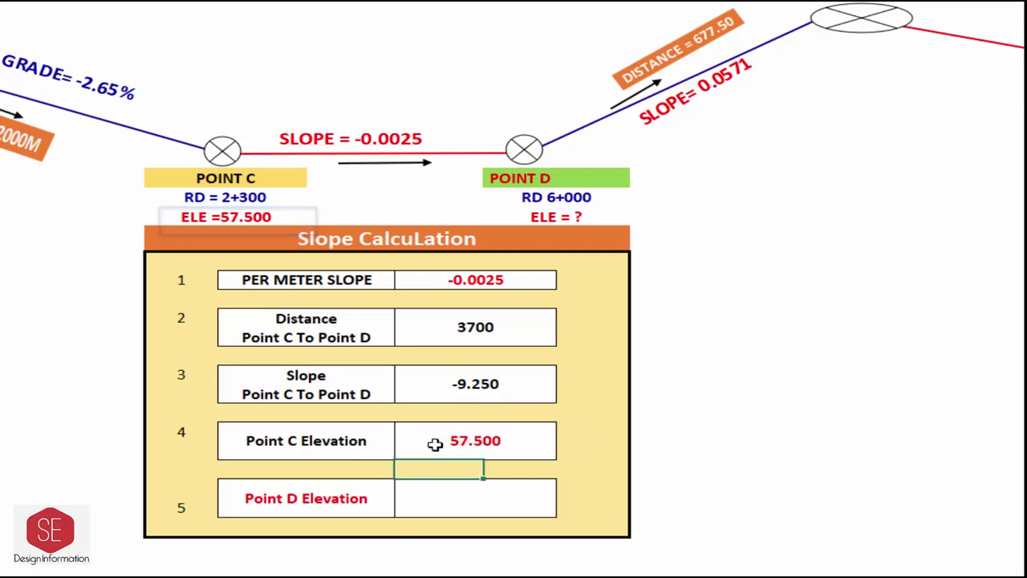
pyautogui.press('Down')
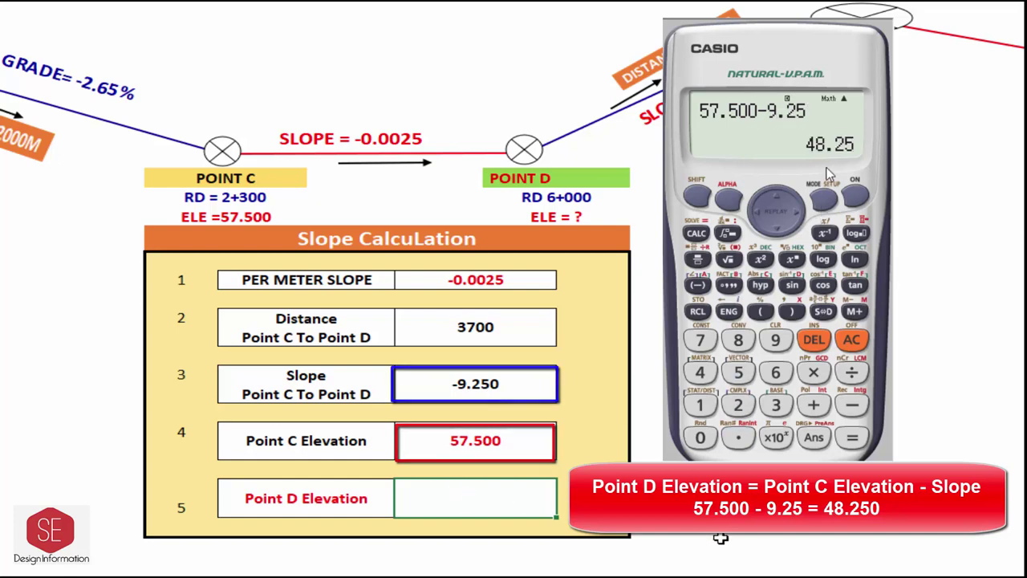
pyautogui.write('48.25')
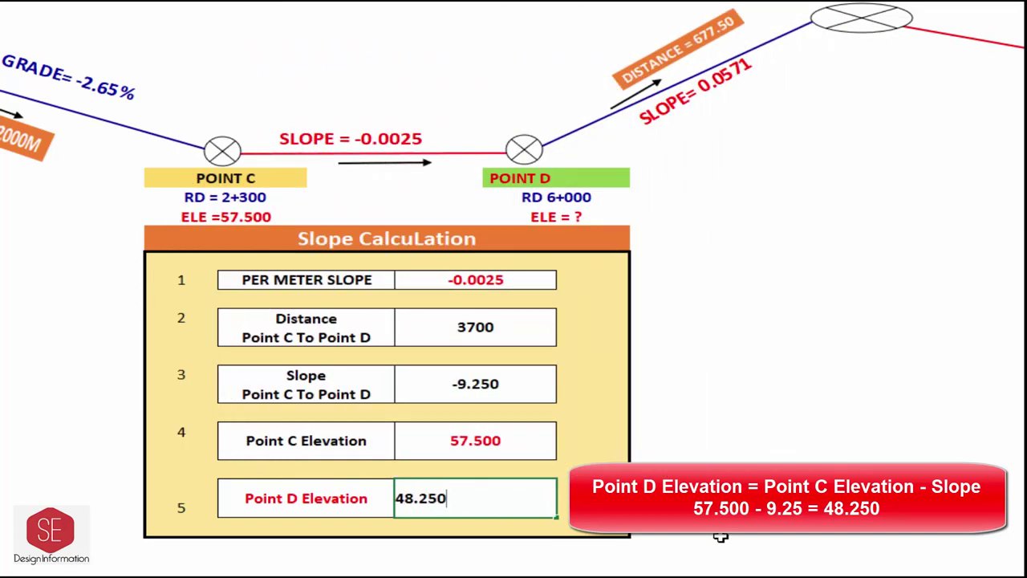
pyautogui.press('Return')
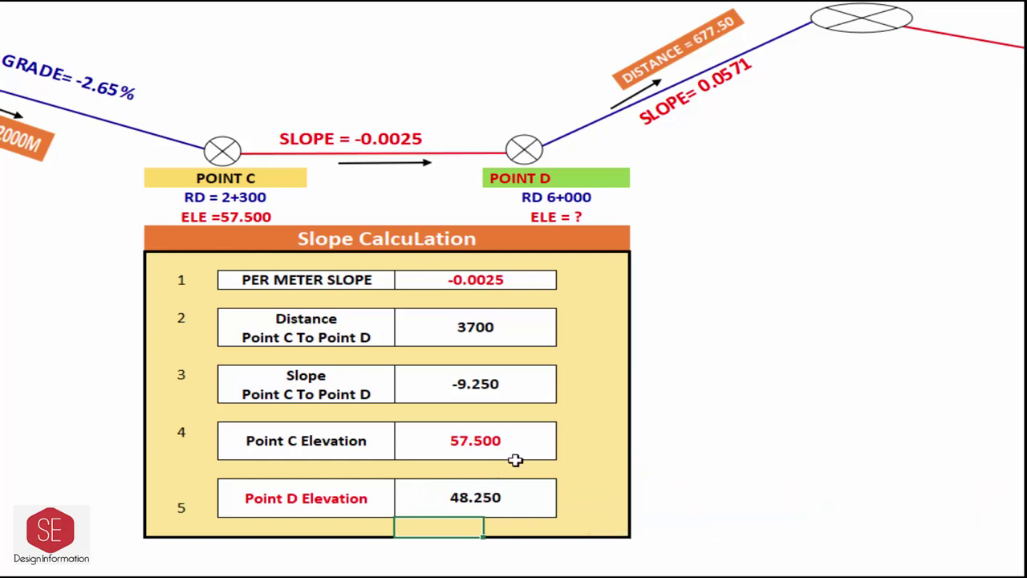
# Change Point D's profile label from ELE = ? to ELE = 48.250
pyautogui.doubleClick(580, 218)
pyautogui.press('BackSpace')
pyautogui.write('48.250')
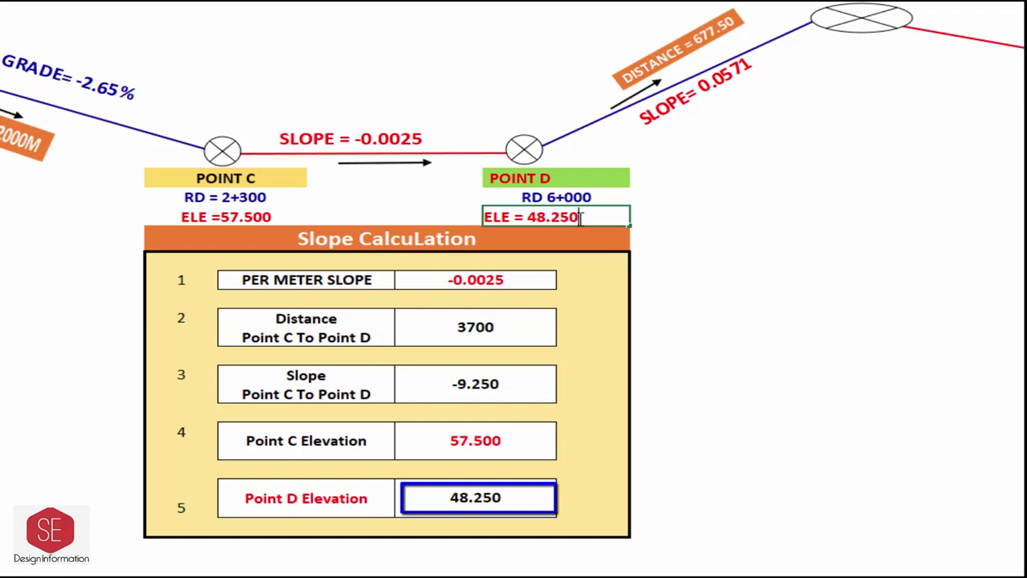
pyautogui.press('Return')
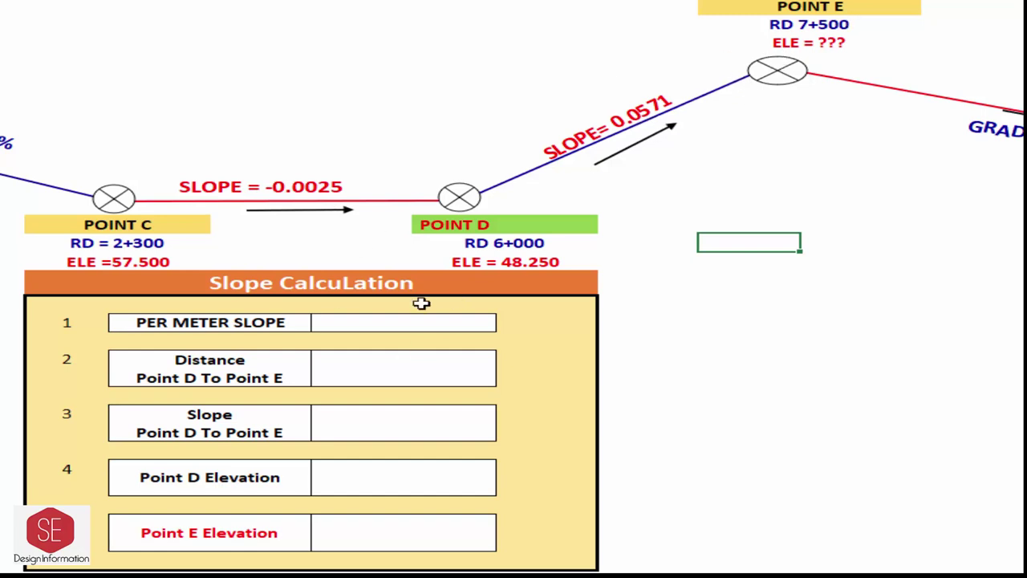
# Enter per-meter slope 0.0571 and distance 1500 in the Point D to Point E table
pyautogui.click(397, 324)
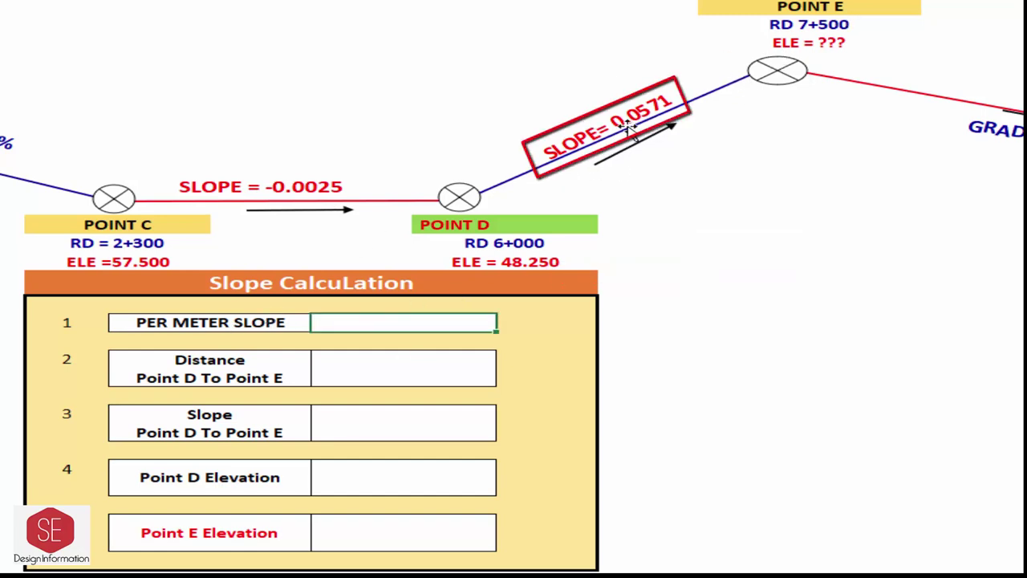
pyautogui.write('0.05')
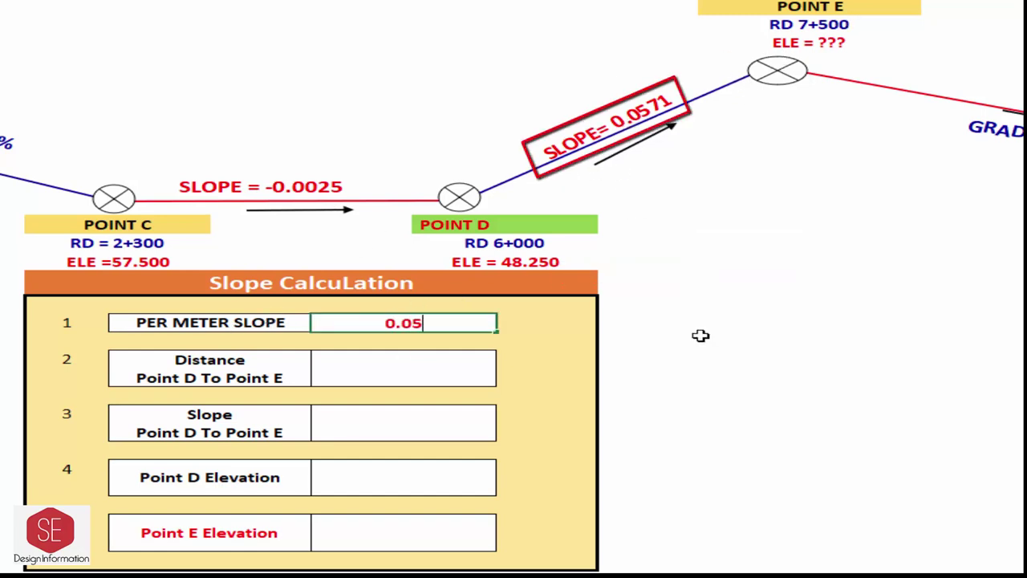
pyautogui.write('71')
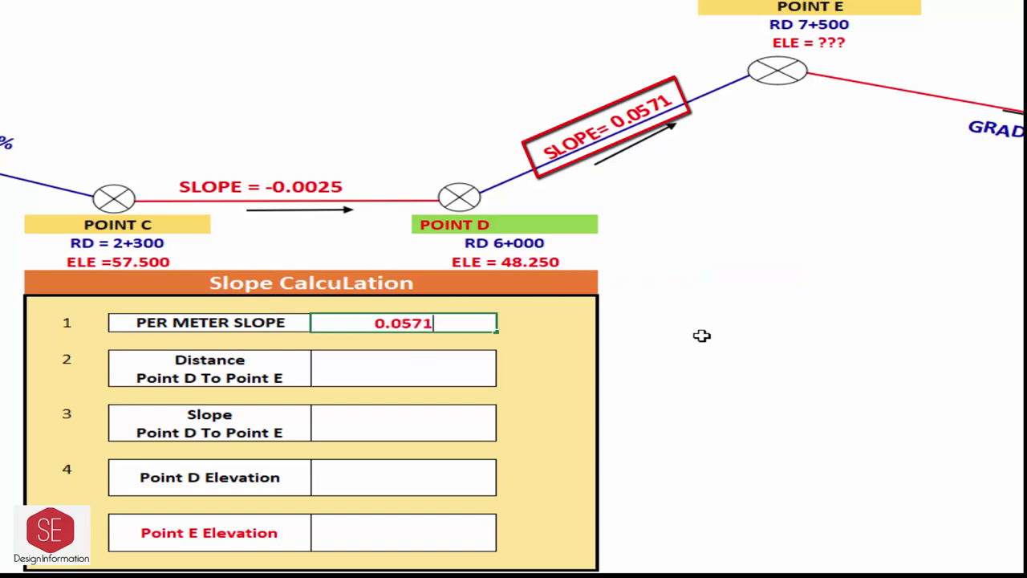
pyautogui.press('Return')
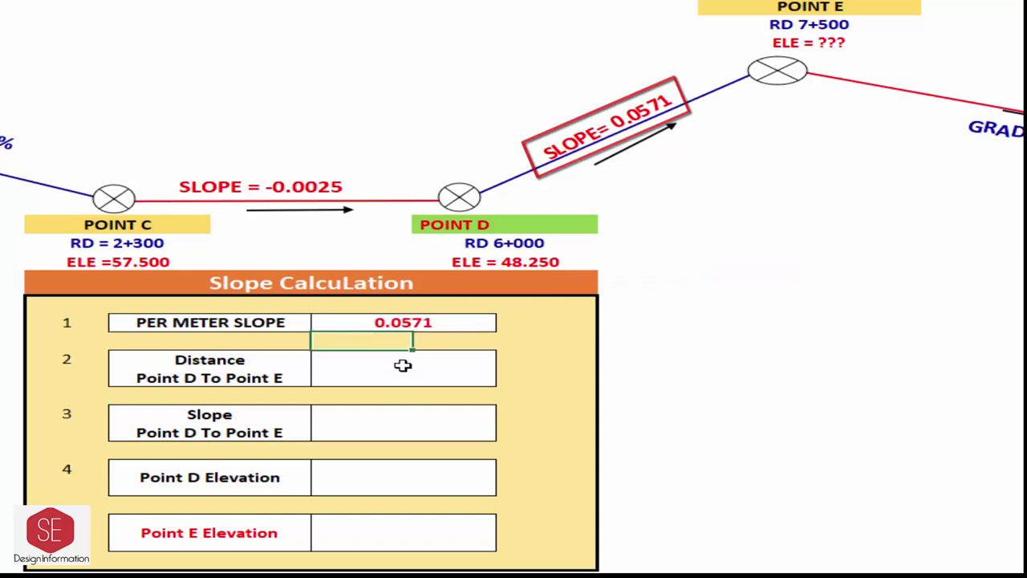
pyautogui.click(408, 363)
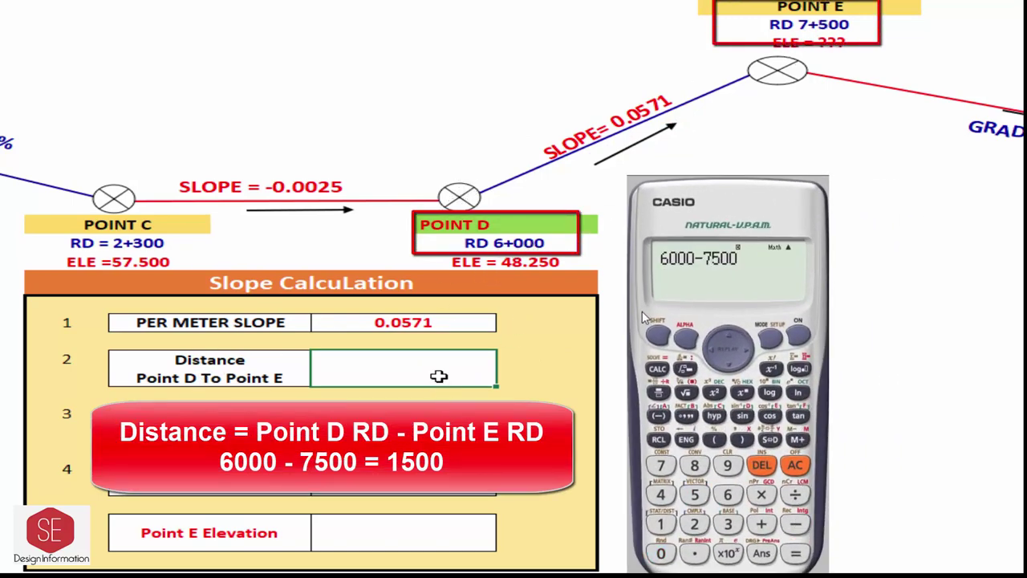
pyautogui.write('1500')
pyautogui.press('Return')
pyautogui.write('48.')
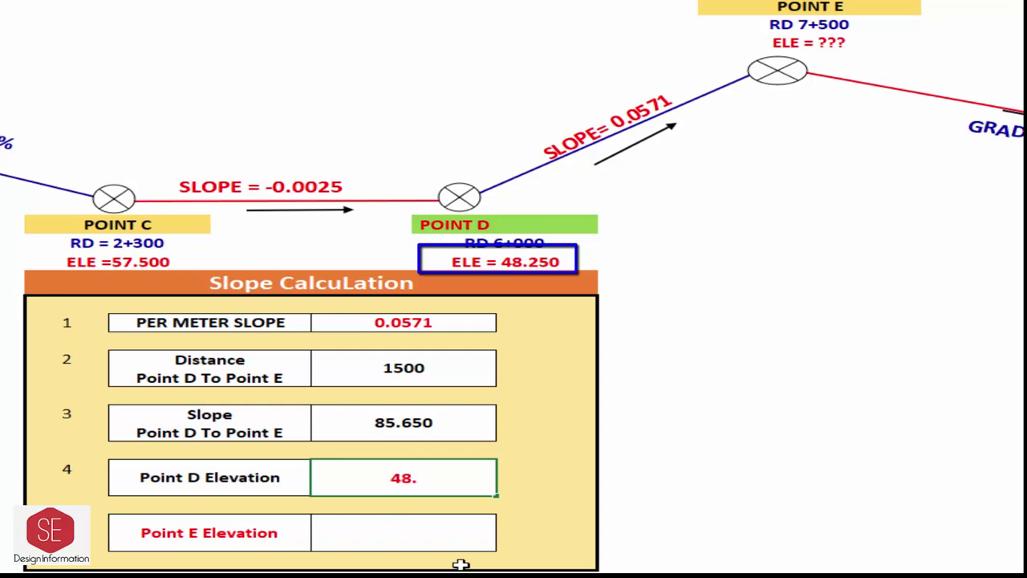
# Enter Point D elevation 48.250 and Point E elevation 133.900 in the D-to-E table
pyautogui.write('250')
pyautogui.press('Return')
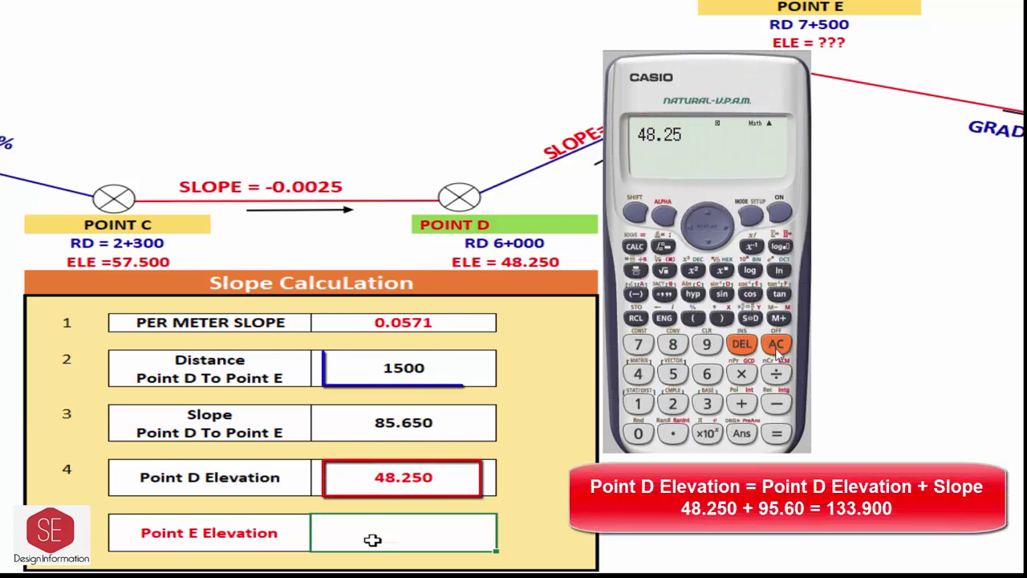
pyautogui.write('133.')
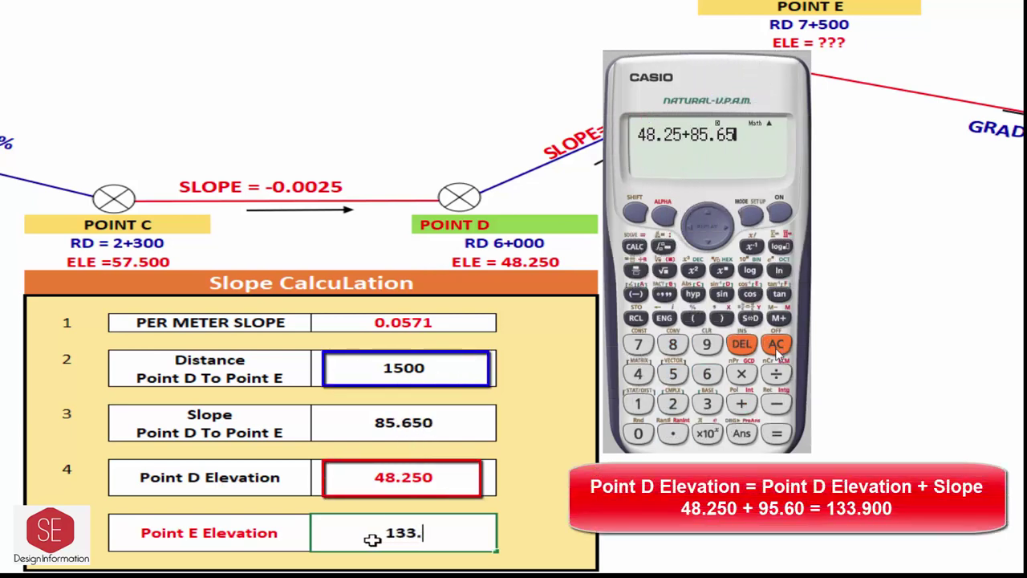
pyautogui.write('900')
pyautogui.press('Return')
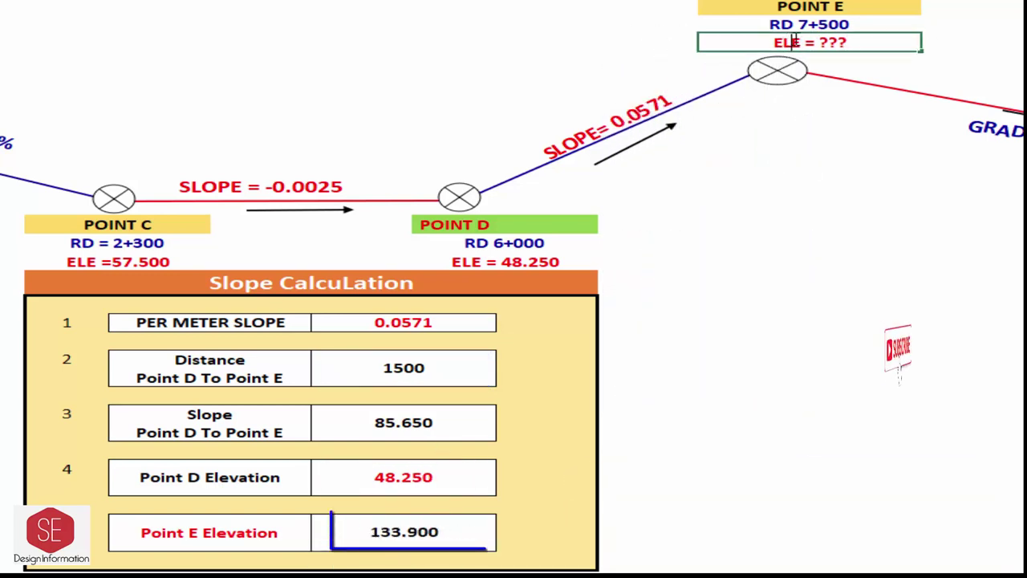
# Replace the ??? in Point E's profile label with 133.900
pyautogui.write('133')
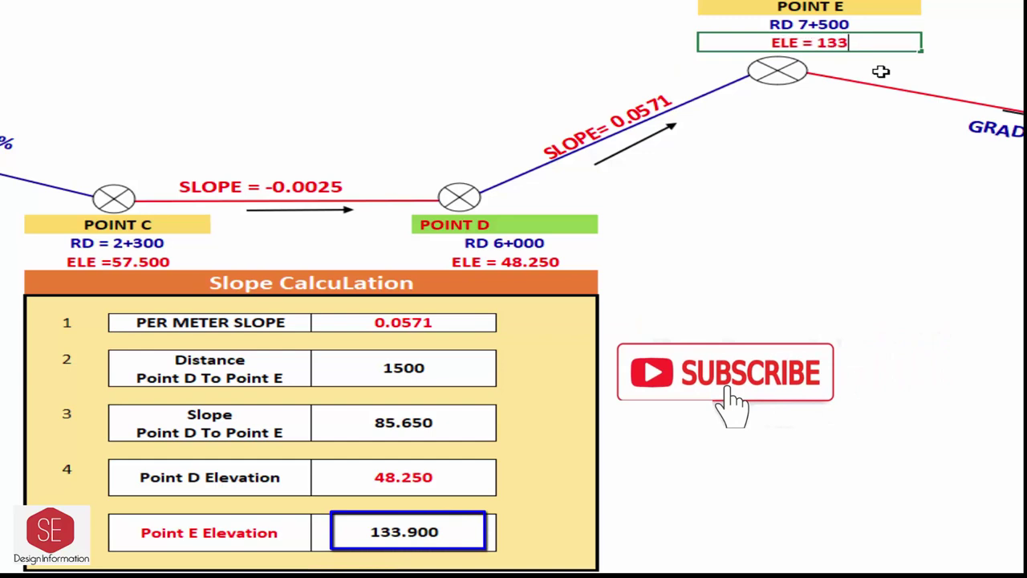
pyautogui.write('.900')
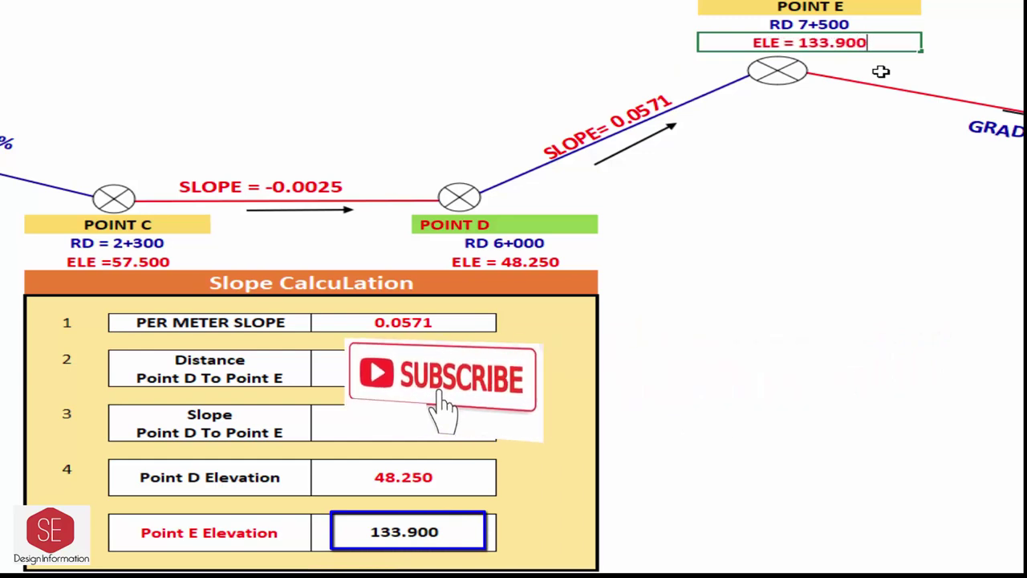
pyautogui.press('Return')
pyautogui.press('Return')
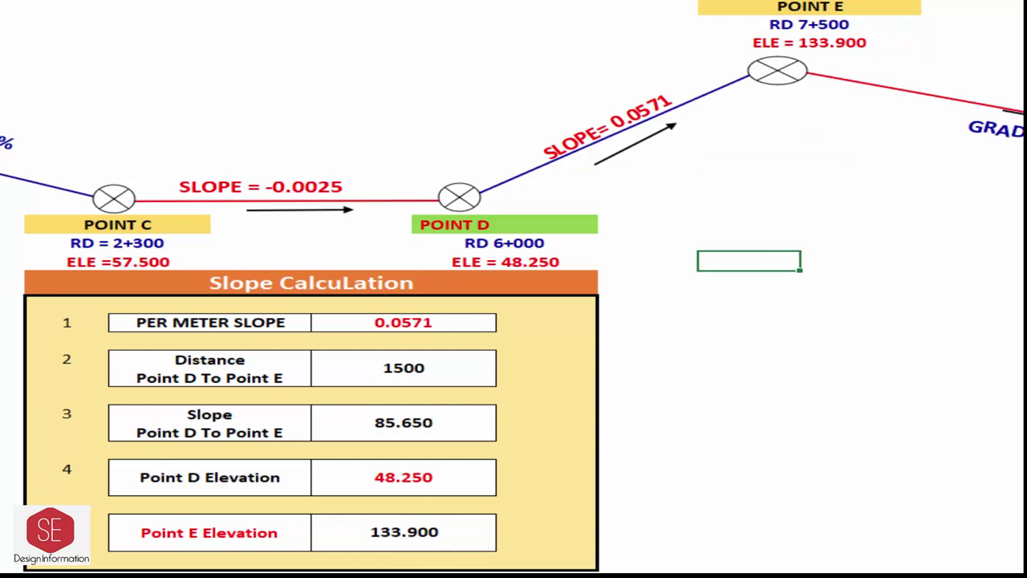
pyautogui.click(772, 523)
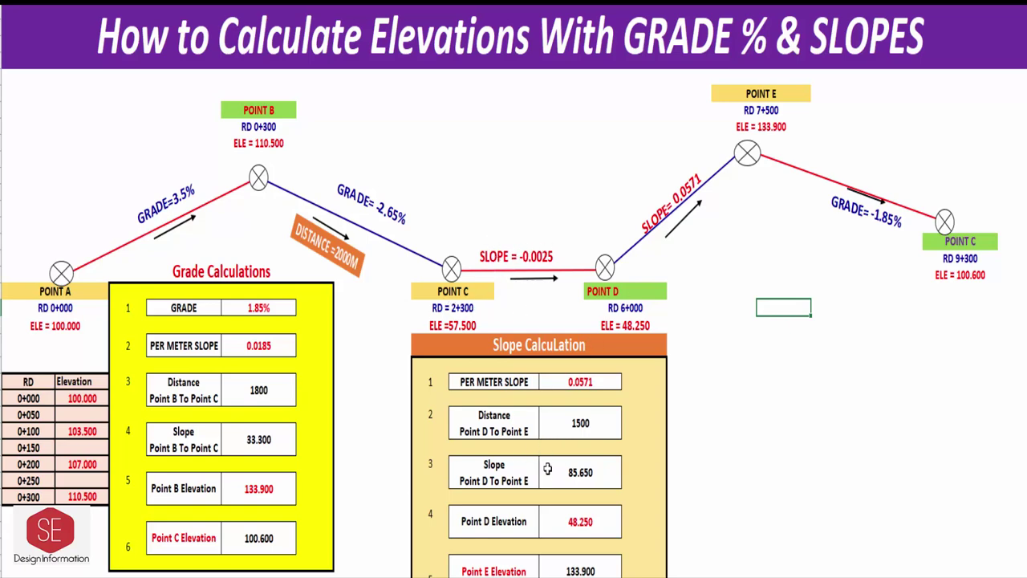
# Scroll down and back up the sheet to bring the reverse-calculation section into view
pyautogui.scroll(-1, 547, 468)
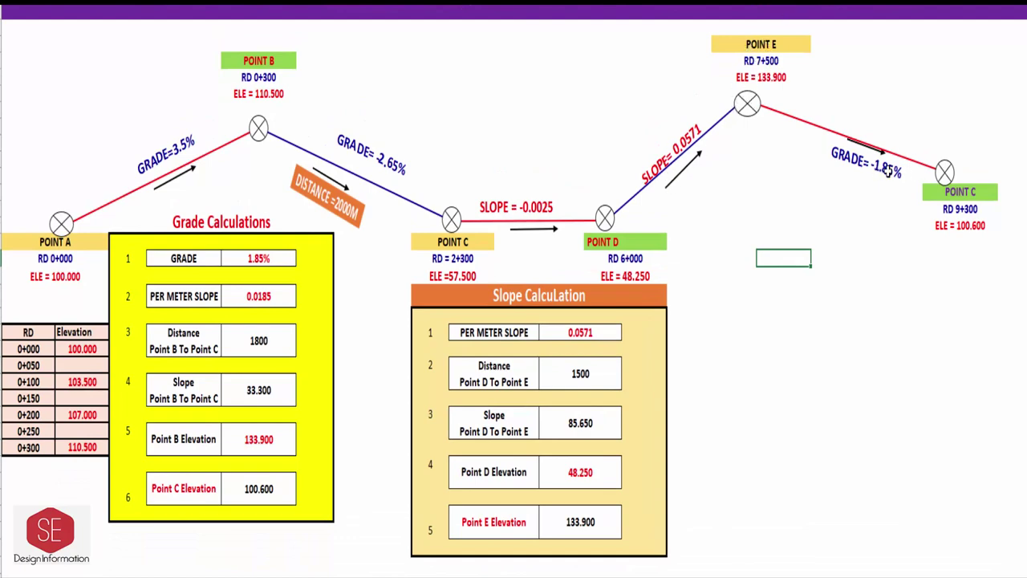
pyautogui.scroll(1, 509, 292)
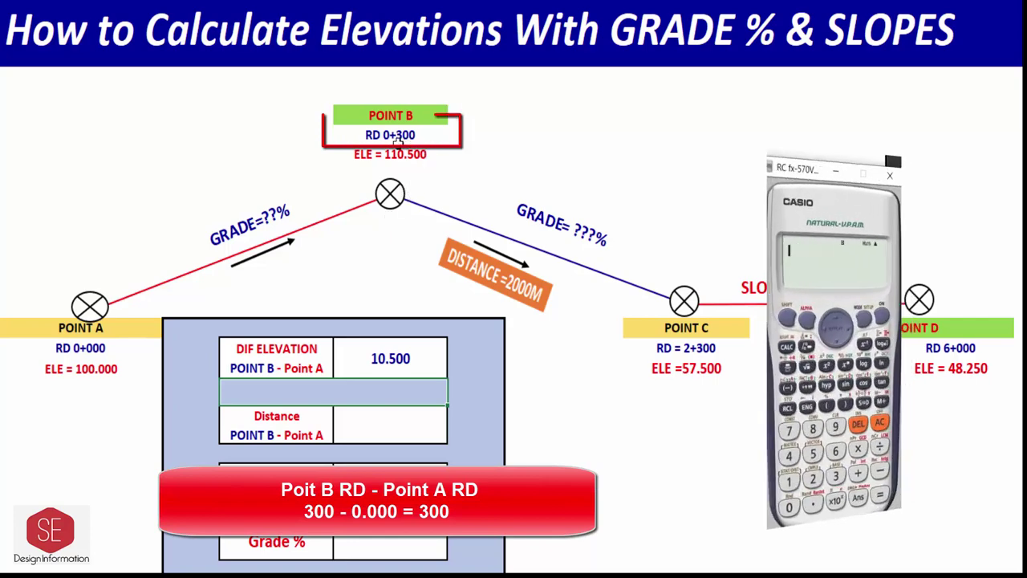
# Work out the Point A to Point B distance and enter 300 as the Distance
pyautogui.write('300')
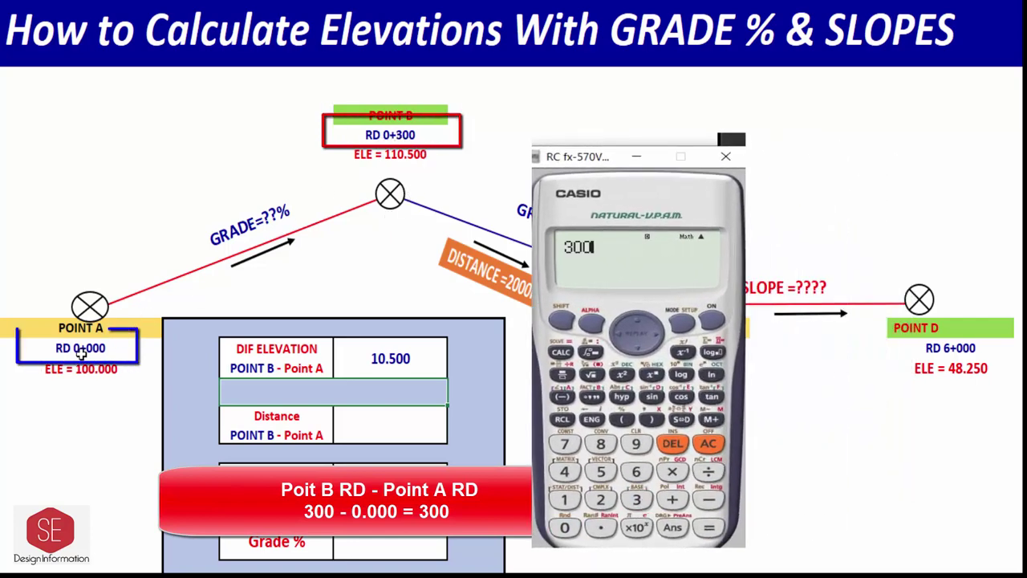
pyautogui.write('-0')
pyautogui.press('Return')
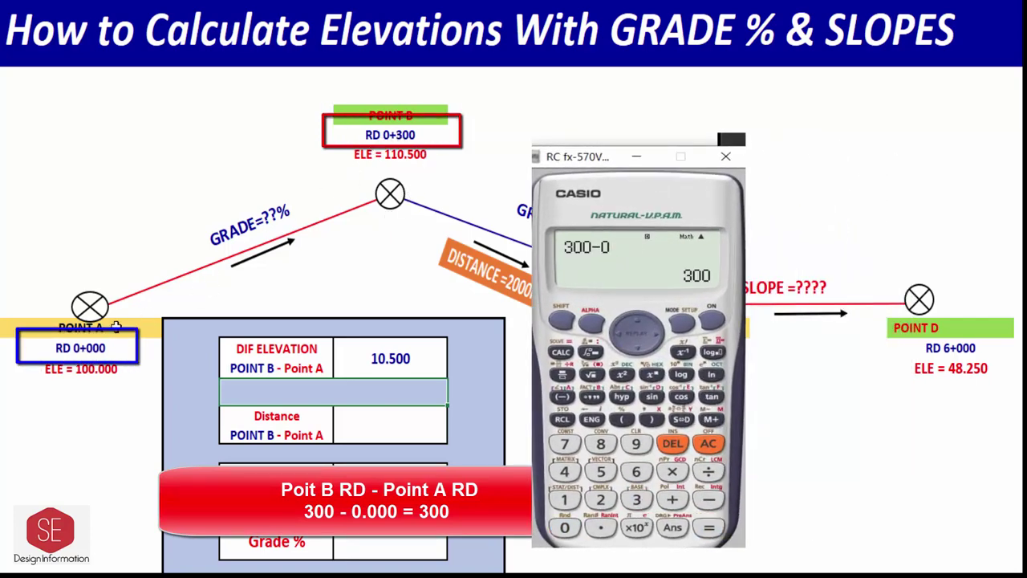
pyautogui.click(362, 431)
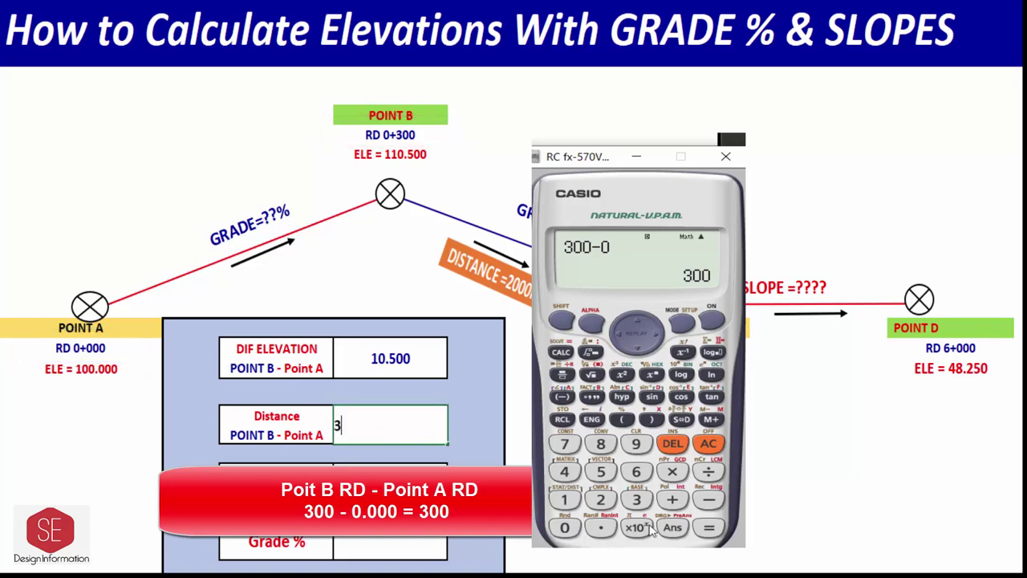
pyautogui.write('00')
pyautogui.press('Return')
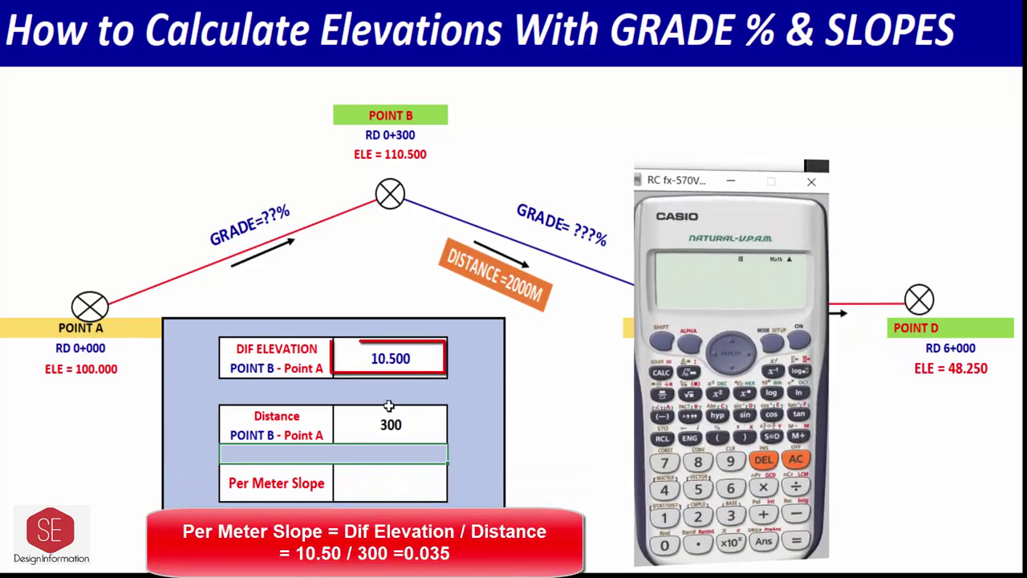
# Enter per-meter slope 0.035 (10.5 divided by 300) and grade 3.5%
pyautogui.write('10.5/')
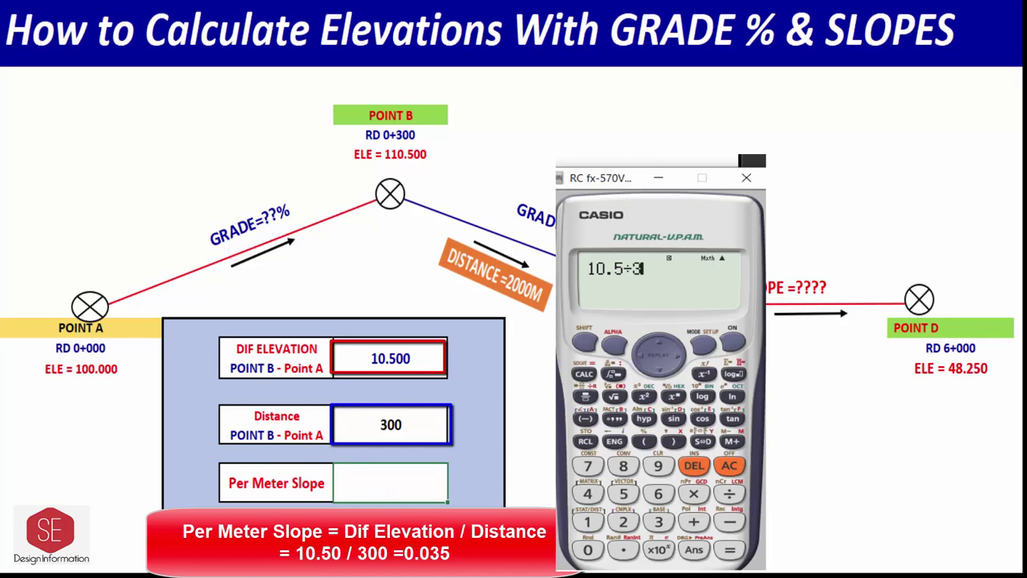
pyautogui.write('00')
pyautogui.write('0.035')
pyautogui.press('Return')
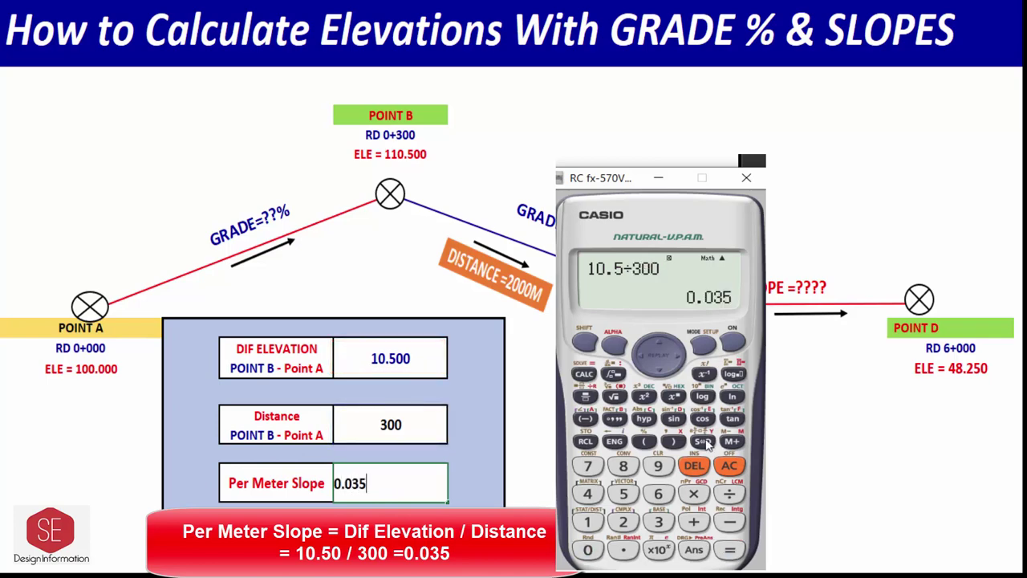
pyautogui.click(658, 177)
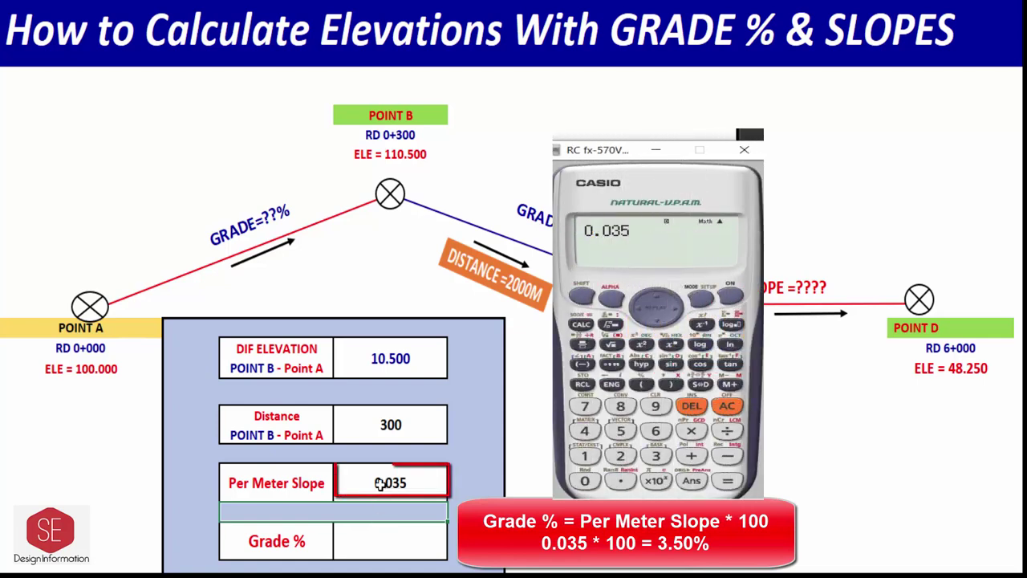
pyautogui.click(374, 543)
pyautogui.write('3')
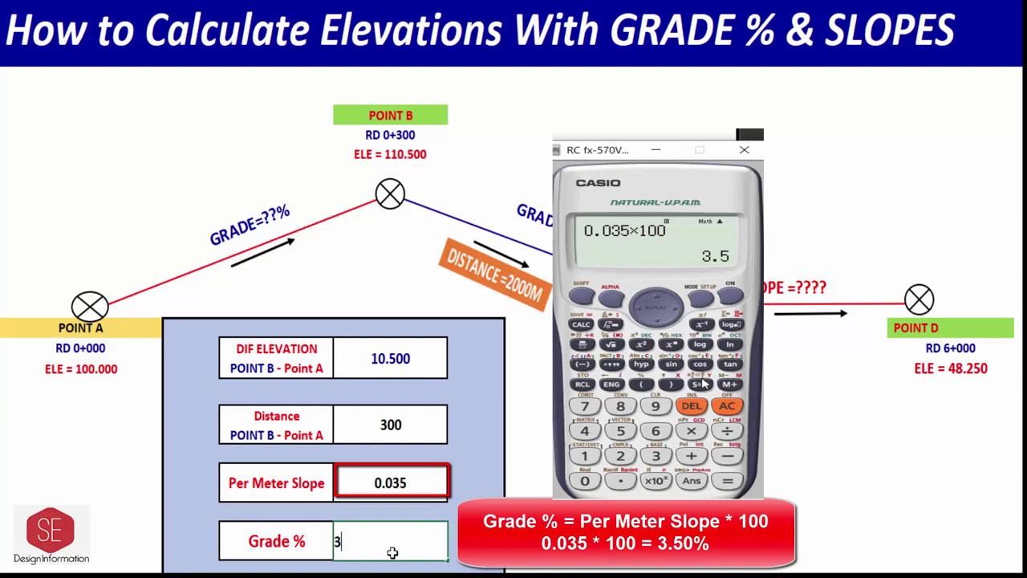
pyautogui.write('.5%')
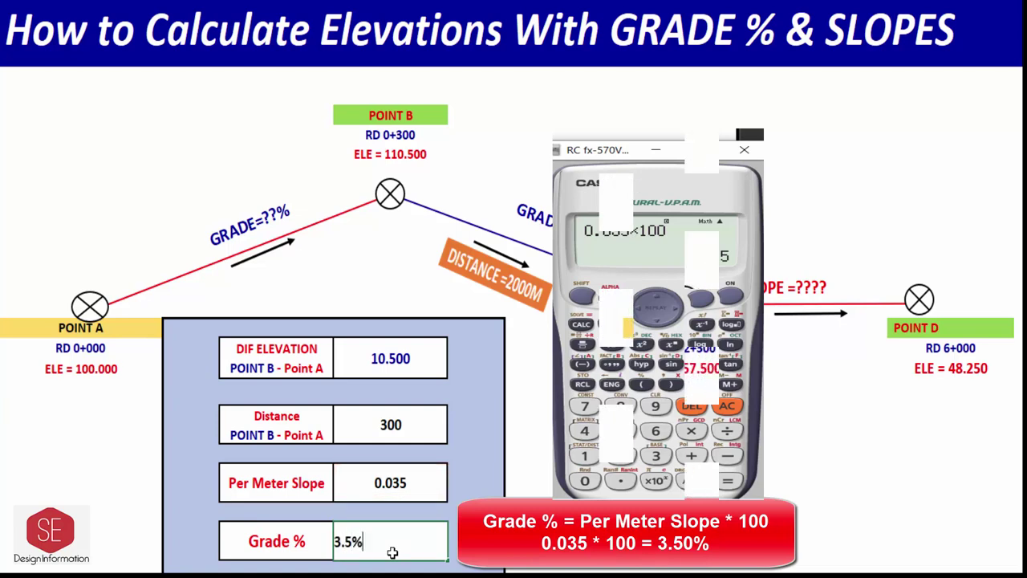
pyautogui.press('Return')
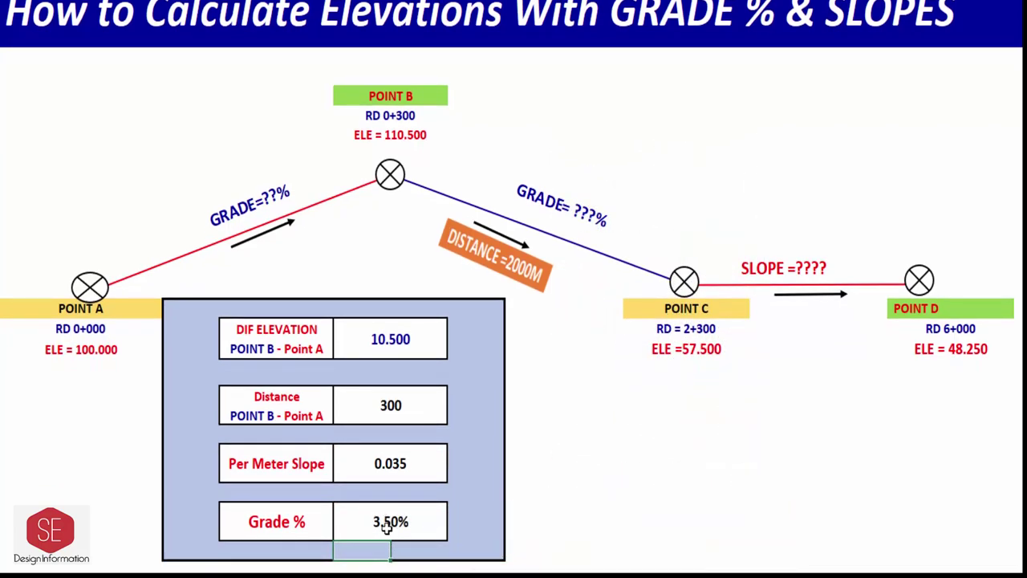
pyautogui.click(251, 202)
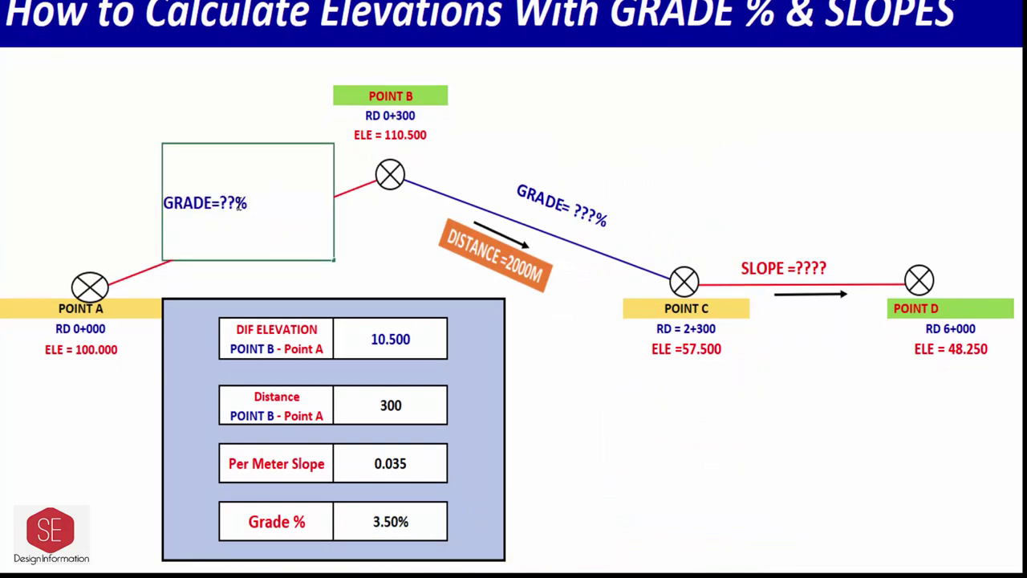
# Replace the question marks in the A–B grade label with 3.5
pyautogui.press('BackSpace')
pyautogui.press('BackSpace')
pyautogui.write('3.5')
pyautogui.press('Escape')
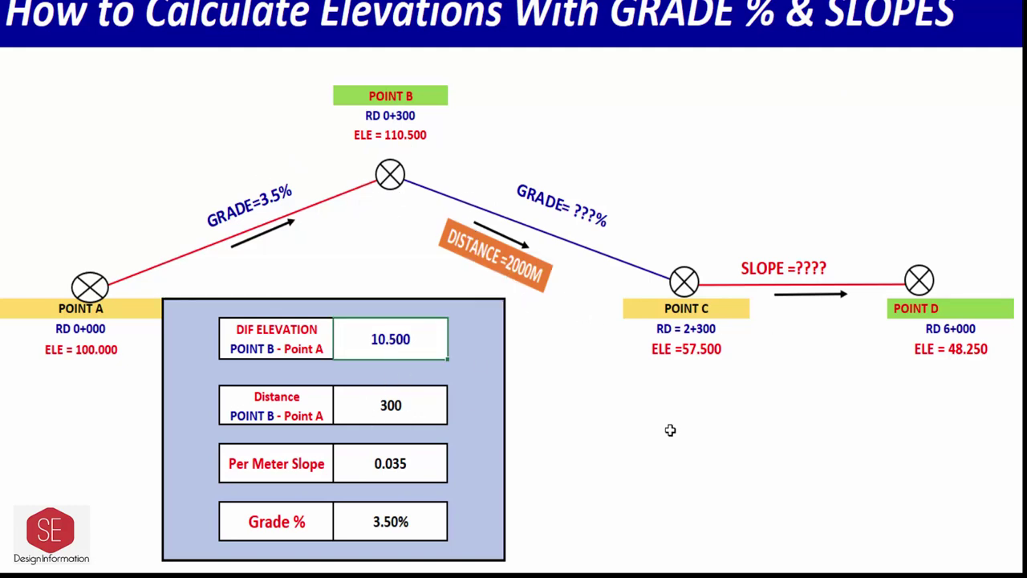
pyautogui.click(419, 405)
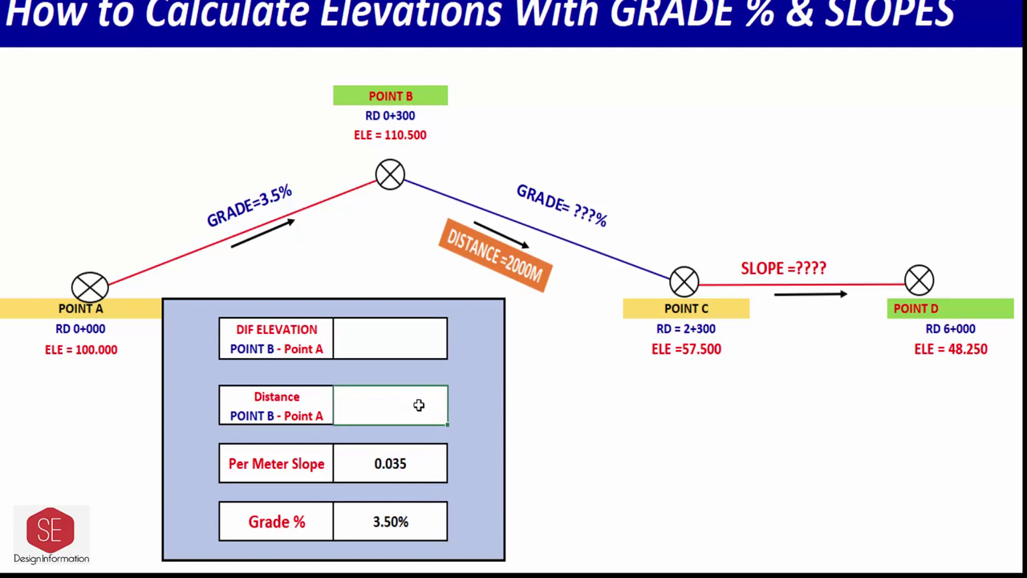
# Clear the 0.035 per-meter slope and 3.50% grade values from the table
pyautogui.click(420, 471)
pyautogui.press('Delete')
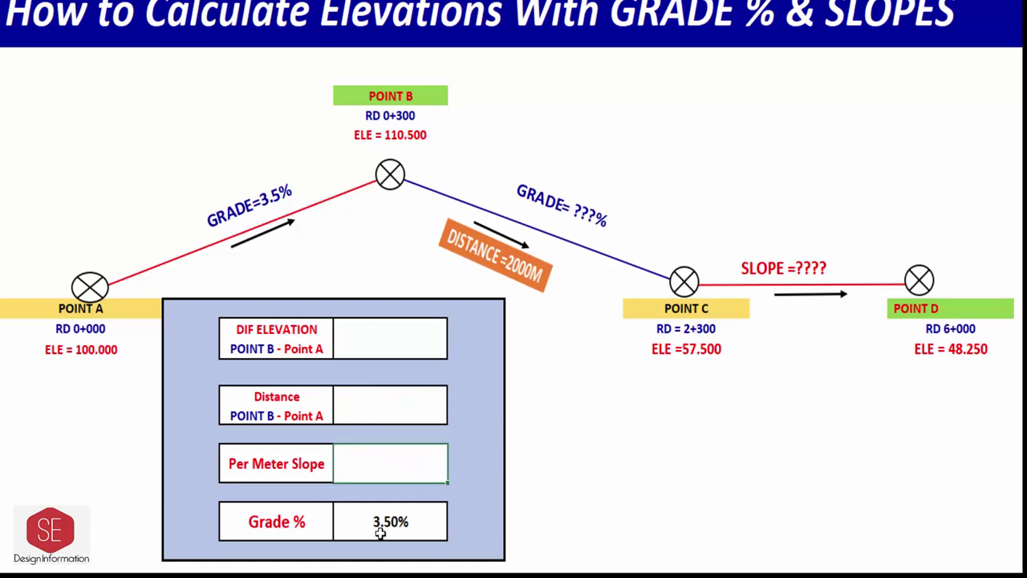
pyautogui.click(381, 534)
pyautogui.press('Delete')
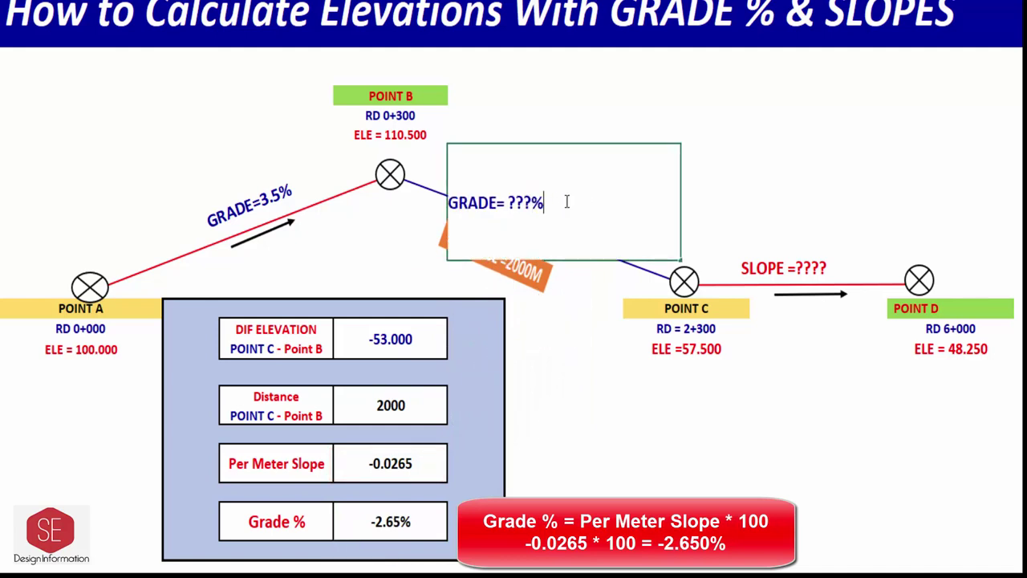
# Replace the ??? in the B–C grade label with -2.650
pyautogui.press('BackSpace')
pyautogui.press('BackSpace')
pyautogui.press('BackSpace')
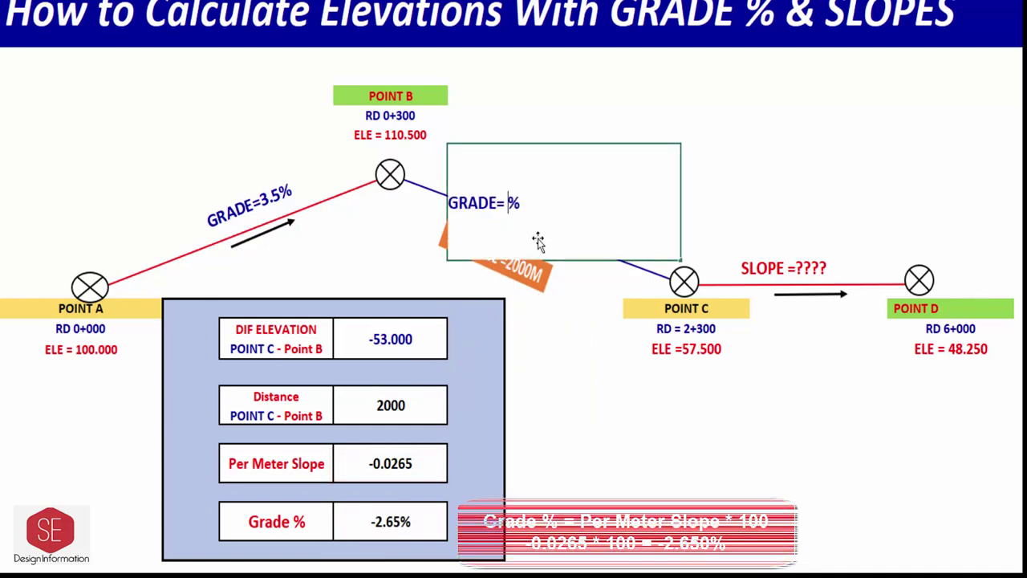
pyautogui.write('-2.650')
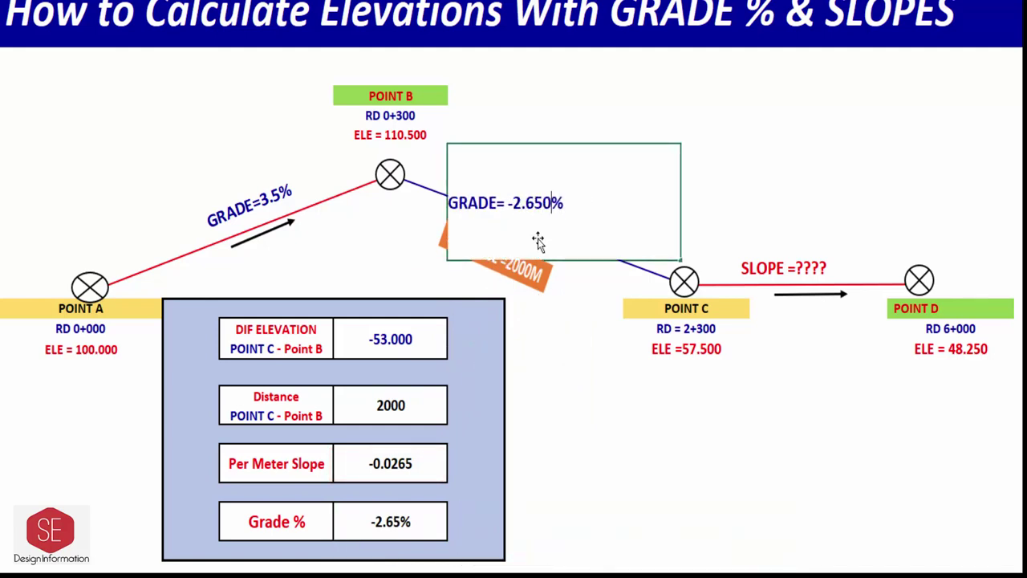
pyautogui.click(541, 238)
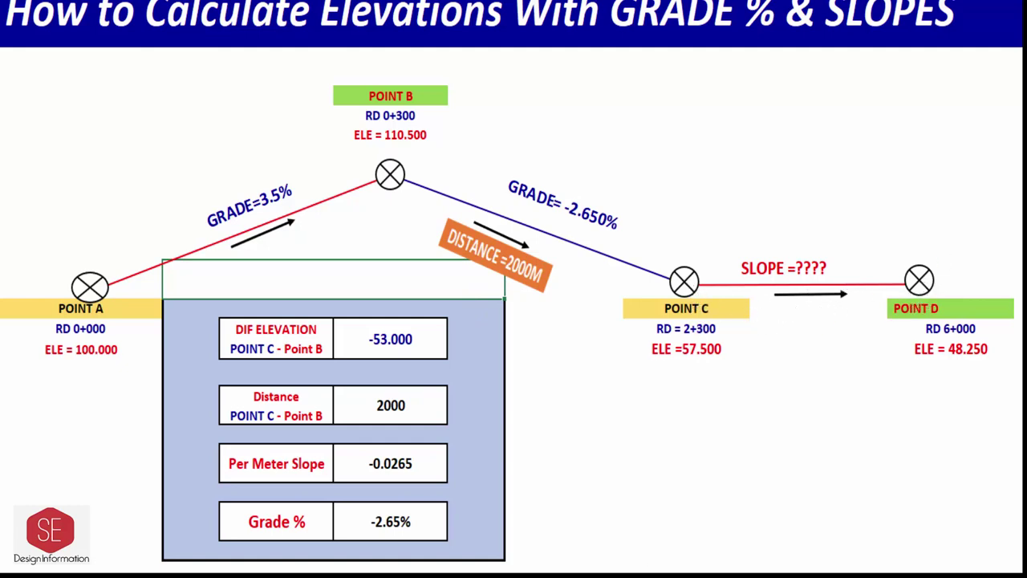
# Move one cell right in the Point D – Point C comparison table
pyautogui.press('Right')
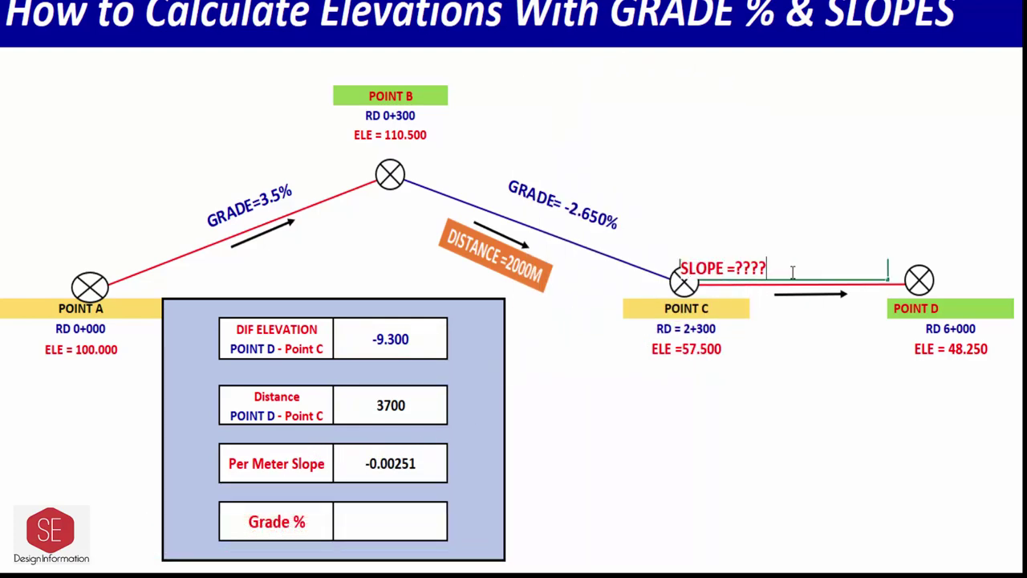
# Change the Point C–D slope label to read SLOPE =-0.00251
pyautogui.press('BackSpace')
pyautogui.press('BackSpace')
pyautogui.press('BackSpace')
pyautogui.write('-0.002')
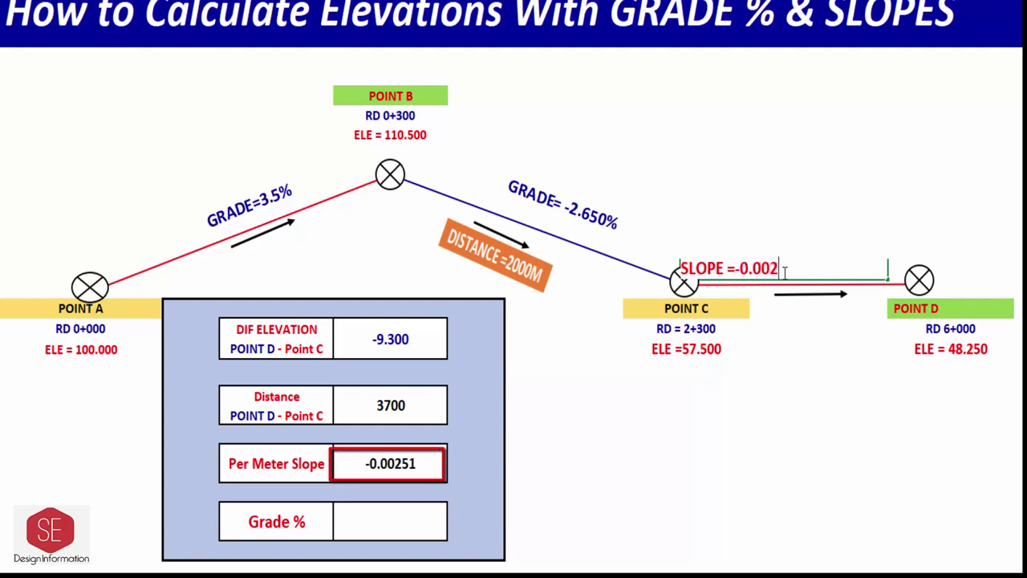
pyautogui.write('51')
pyautogui.hotkey('ctrl', 'e')
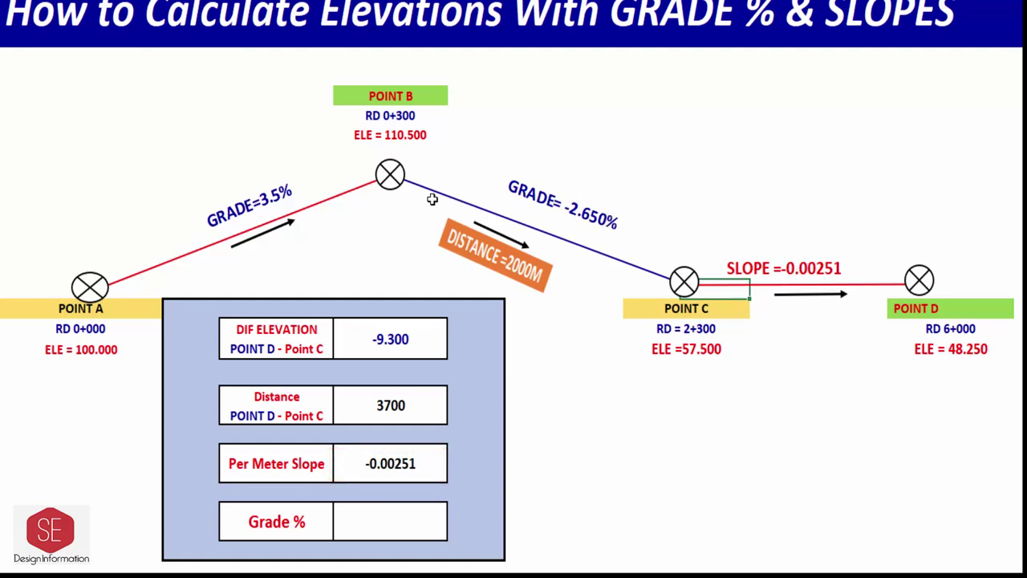
# Enter the -0.25% grade in the Point D minus Point C Grade % cell
pyautogui.click(368, 522)
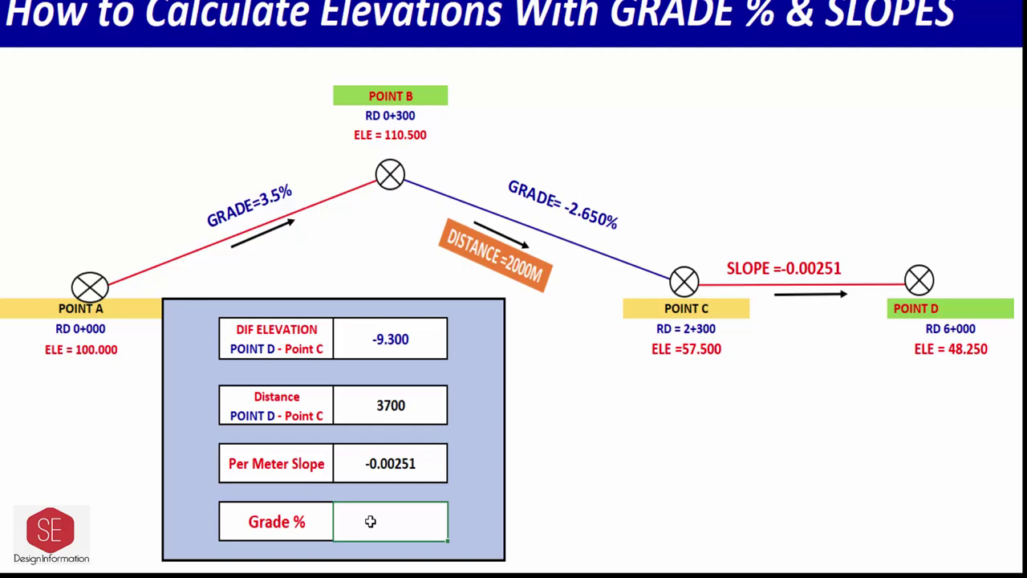
pyautogui.write('0.25')
pyautogui.press('Return')
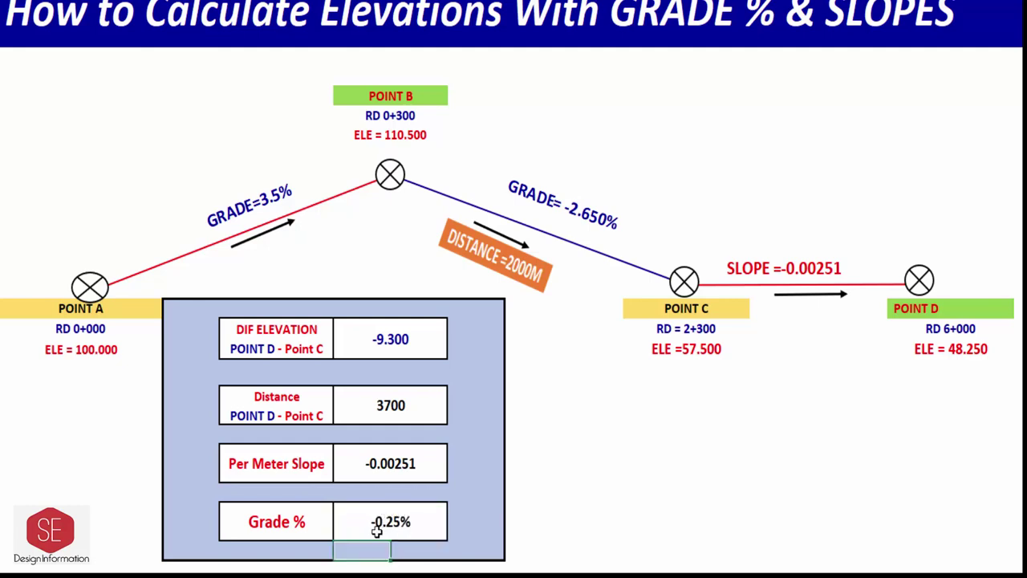